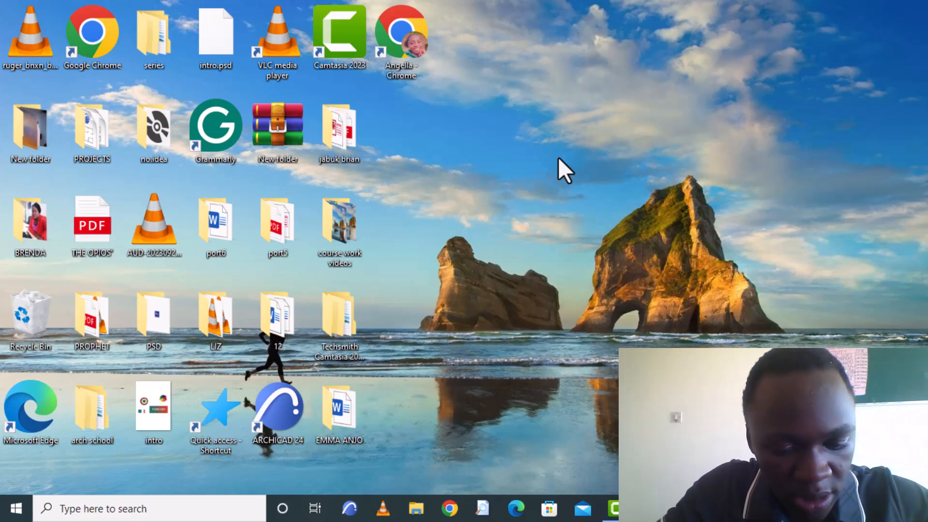
# Step: Launch Word with the winword run command and create a blank document
pyautogui.press('super+r')
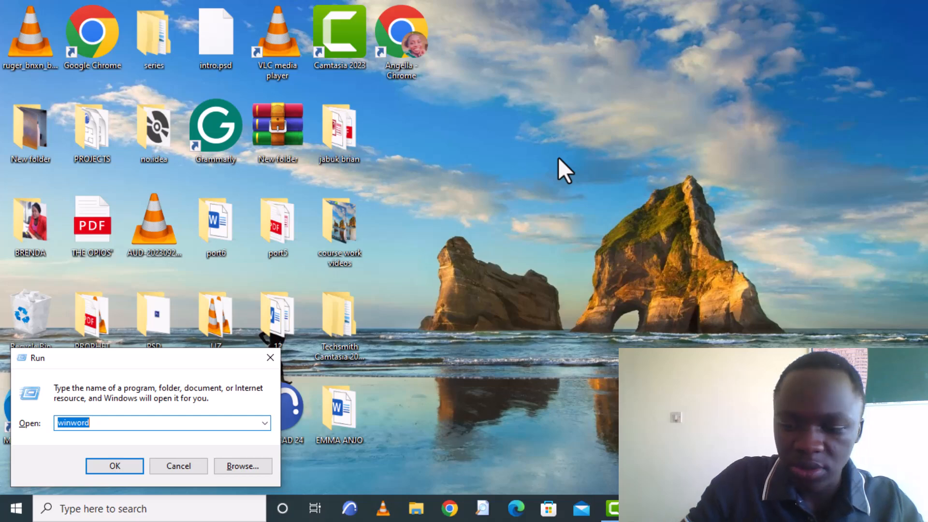
pyautogui.press('Return')
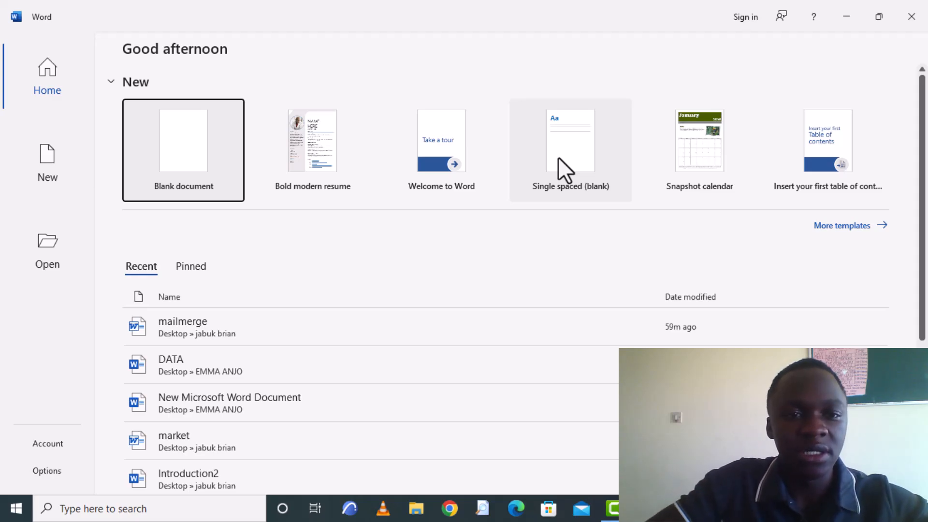
pyautogui.click(169, 162)
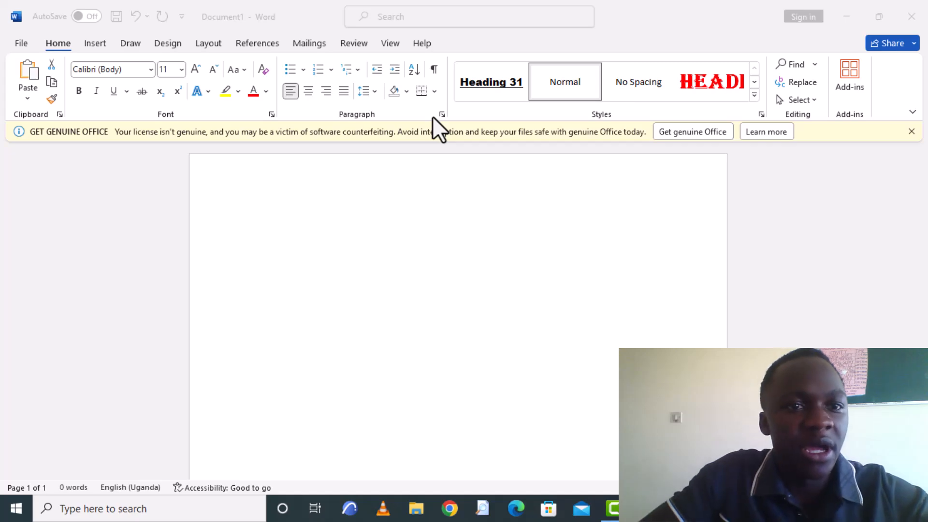
# Step: Insert a table with 5 columns and 5 rows at the start of the document
pyautogui.click(95, 44)
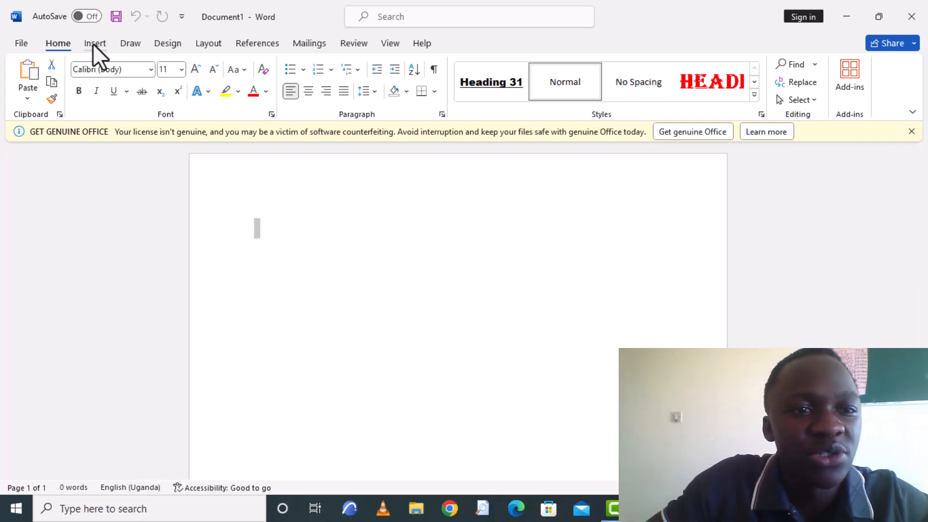
pyautogui.click(94, 44)
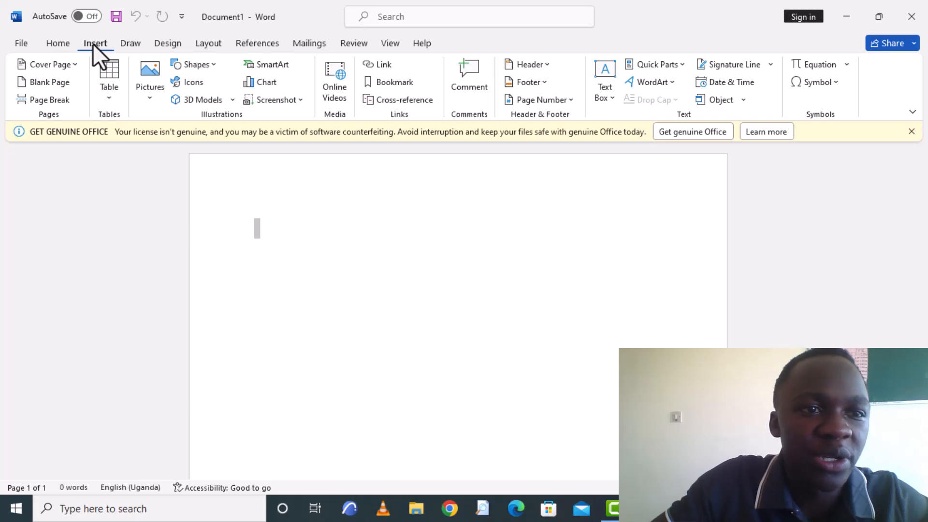
pyautogui.click(108, 94)
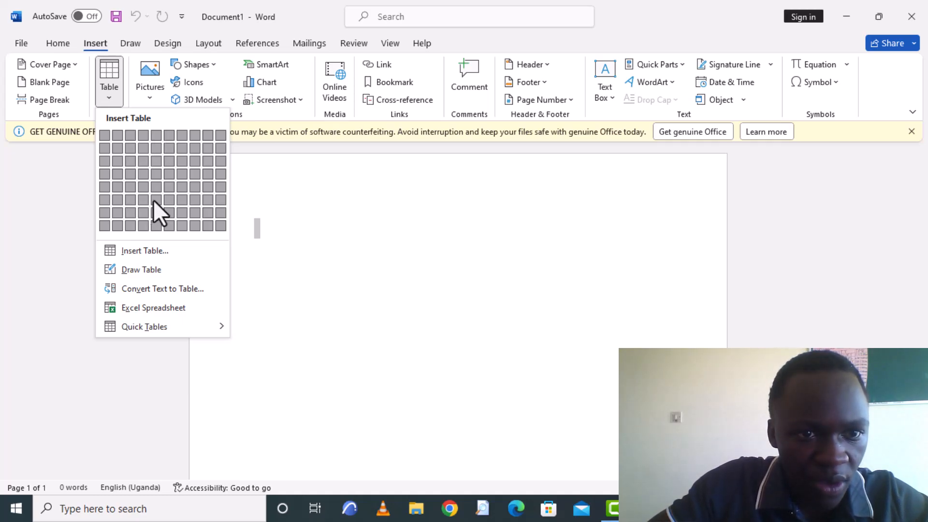
pyautogui.click(128, 252)
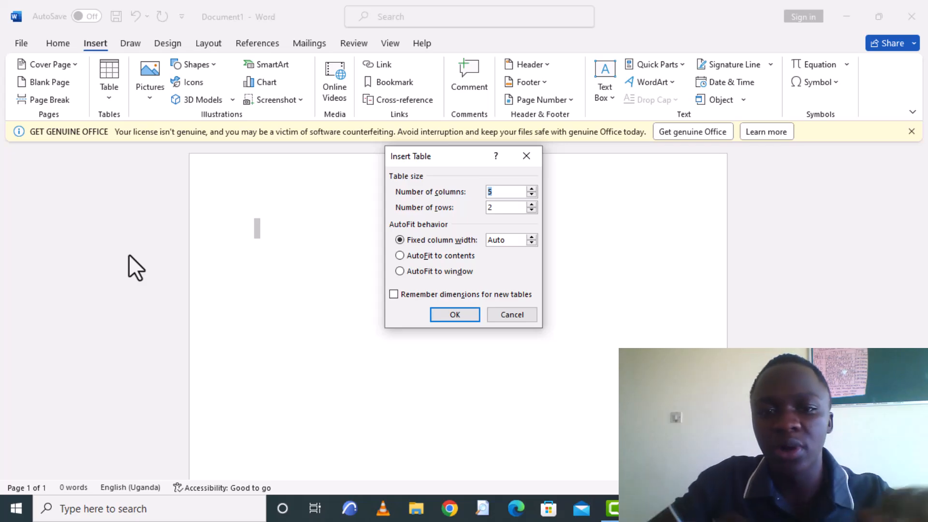
pyautogui.click(497, 208)
pyautogui.press('BackSpace')
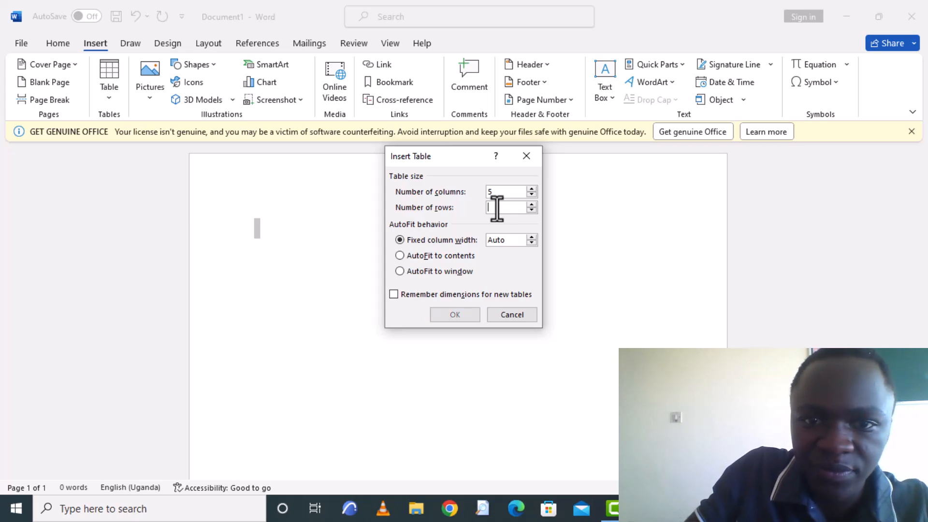
pyautogui.write('5')
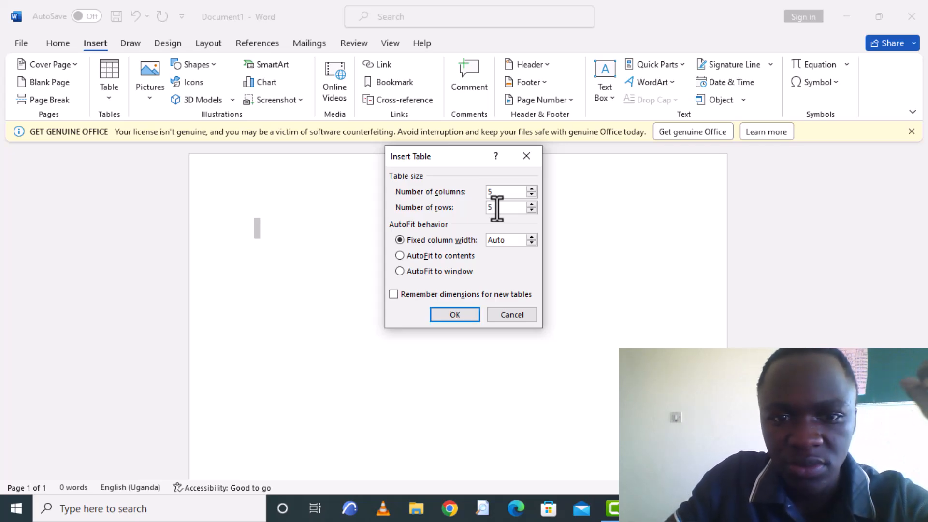
pyautogui.click(466, 313)
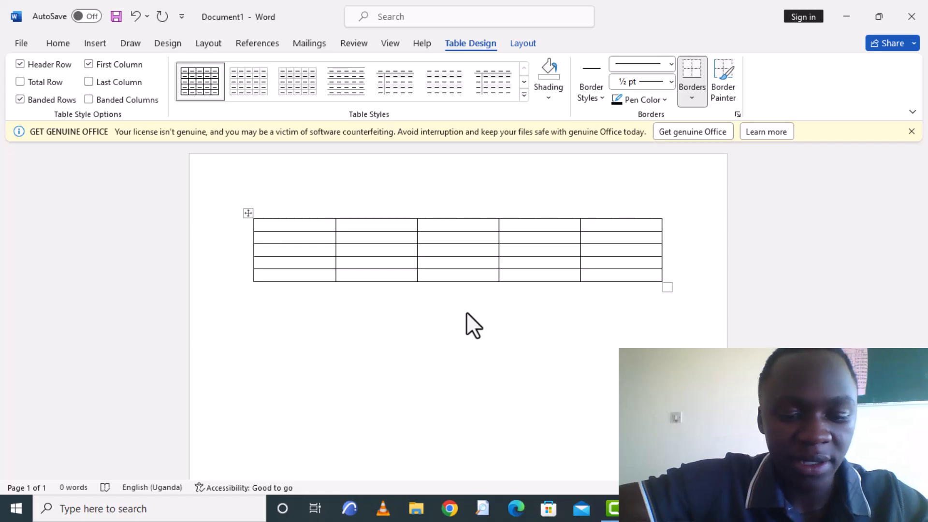
# Step: Fill the table's first row with the headings item, Qty pr, qty, price and remark
pyautogui.write('item')
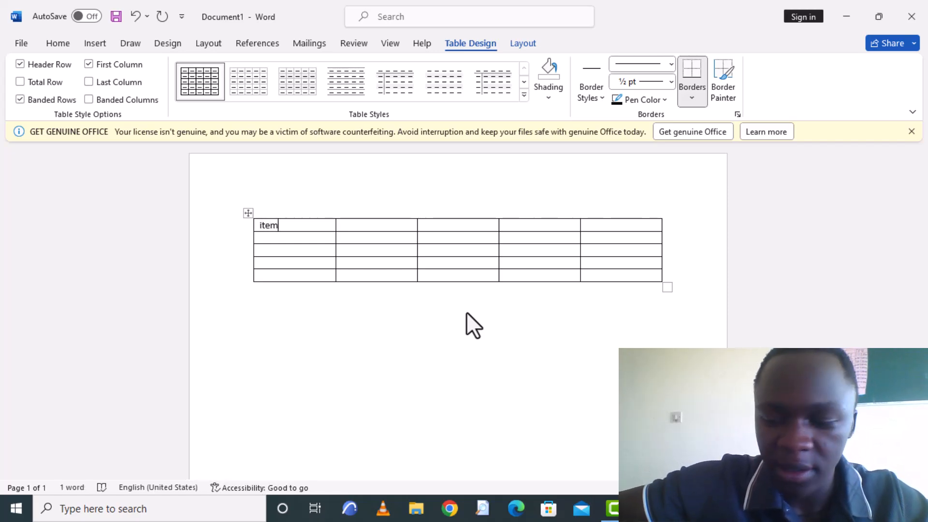
pyautogui.press('Tab')
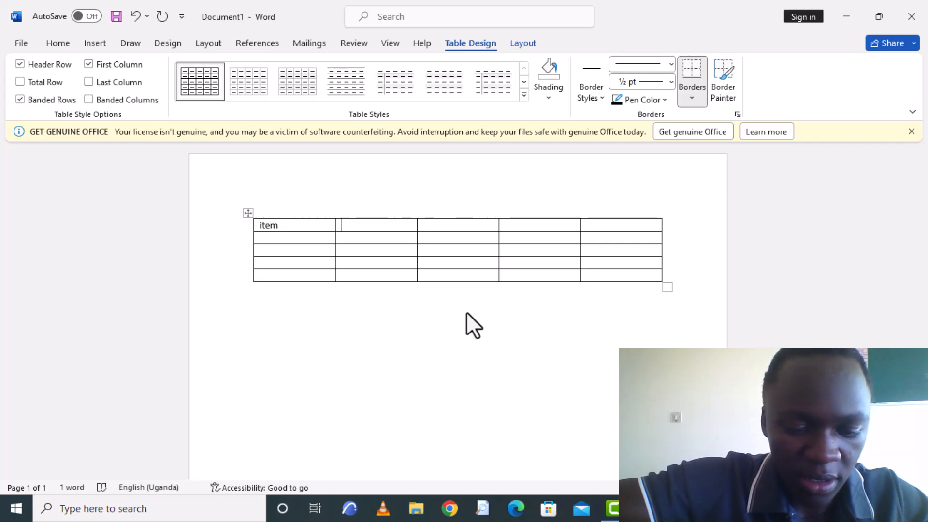
pyautogui.write('Qty pr')
pyautogui.press('Tab')
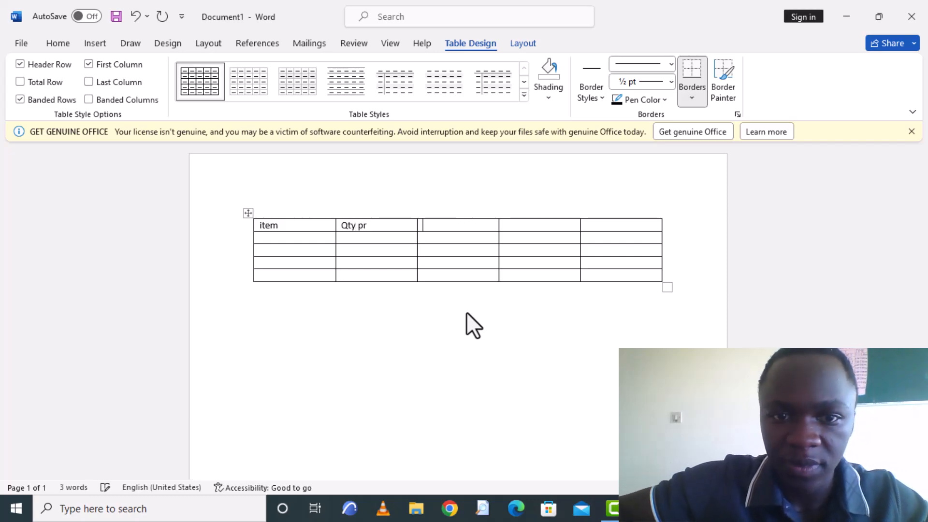
pyautogui.write('qty')
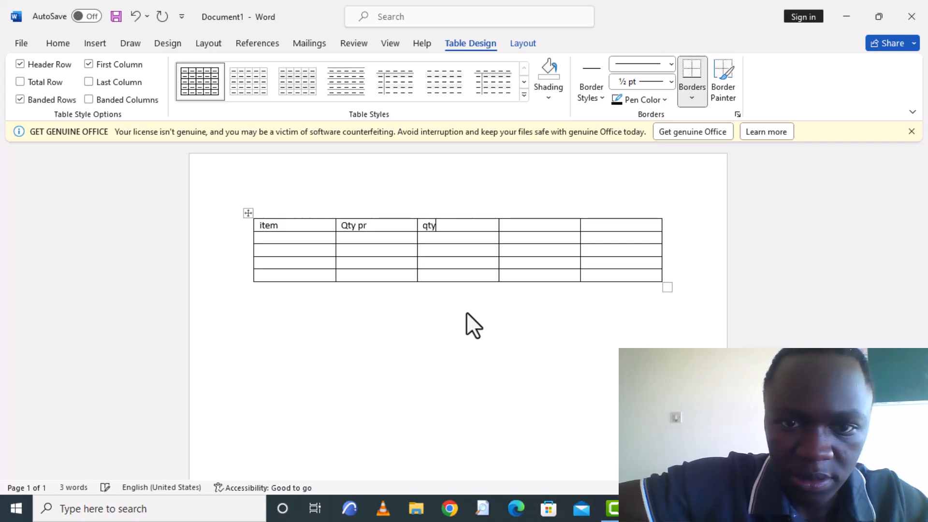
pyautogui.press('Tab')
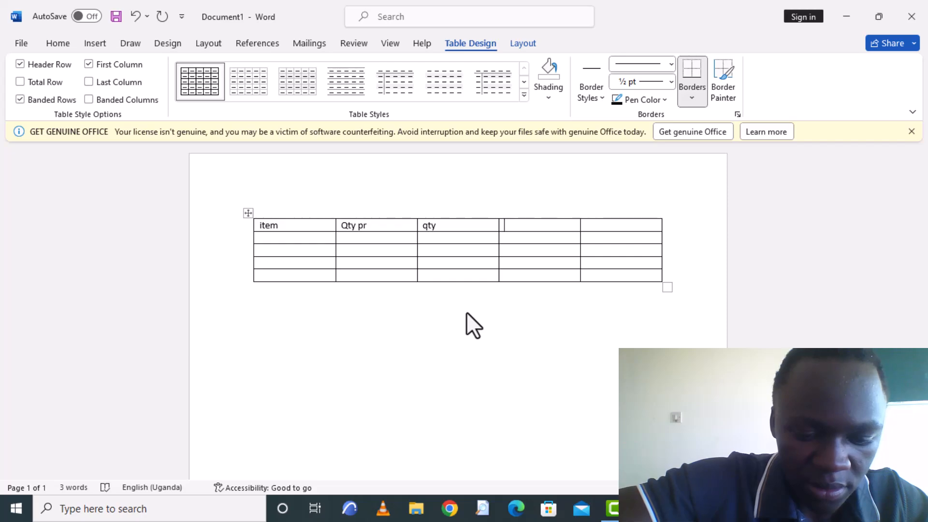
pyautogui.write('price')
pyautogui.press('Tab')
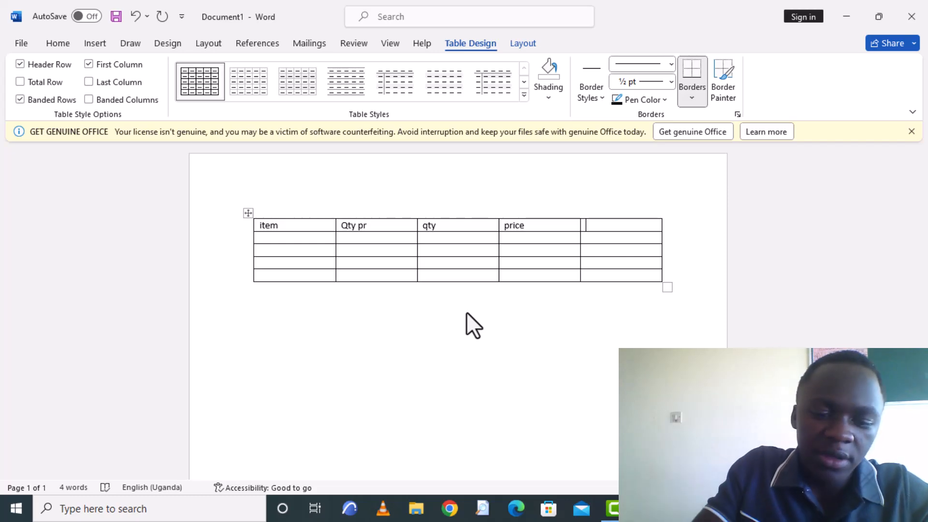
pyautogui.write('remark')
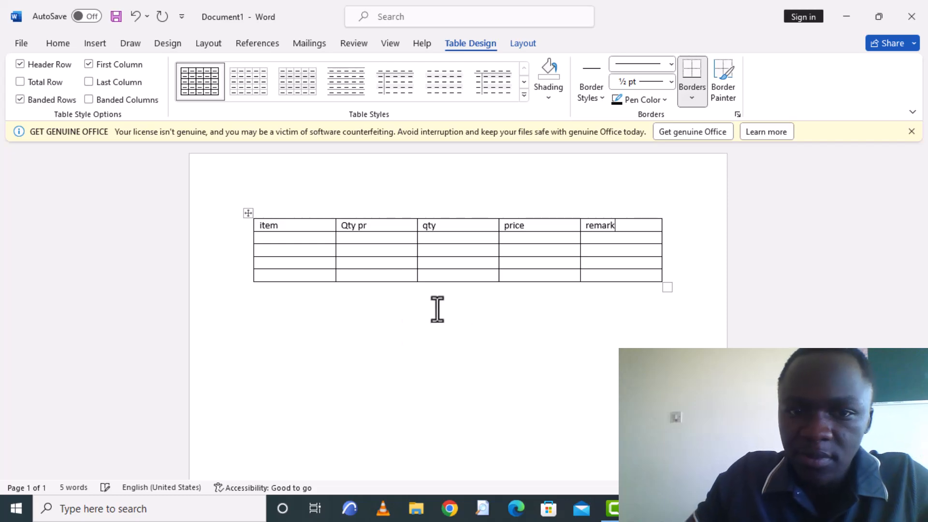
# Step: Fill the item column with Rice, Salt, Beans and chicke, one per row
pyautogui.click(314, 240)
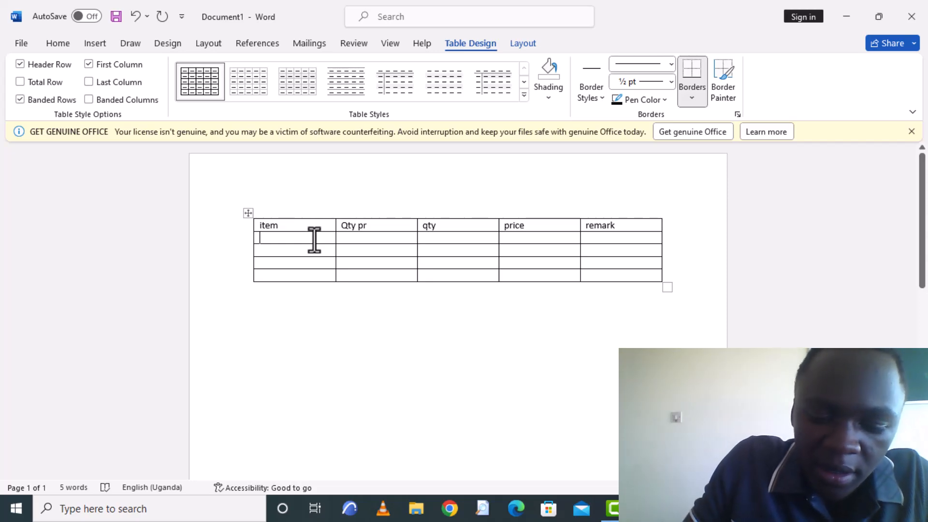
pyautogui.write('rive')
pyautogui.press('BackSpace')
pyautogui.press('BackSpace')
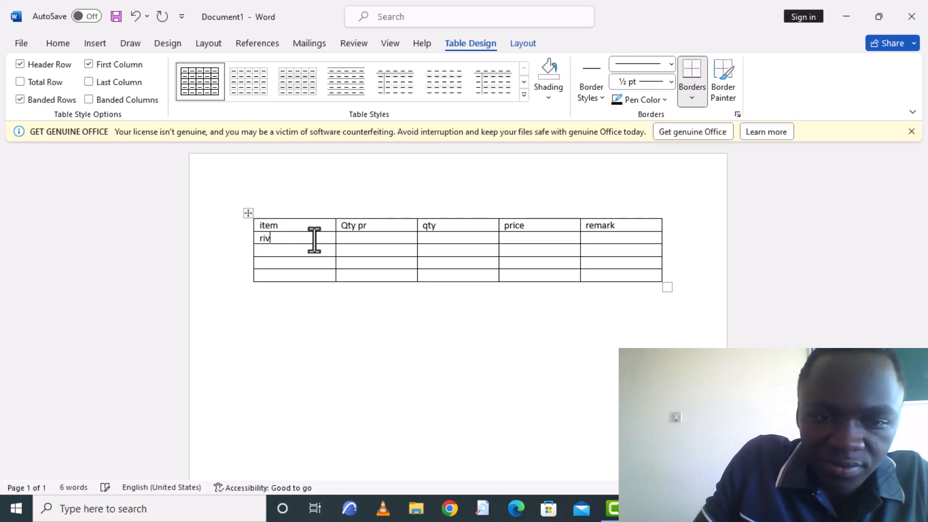
pyautogui.write('ce')
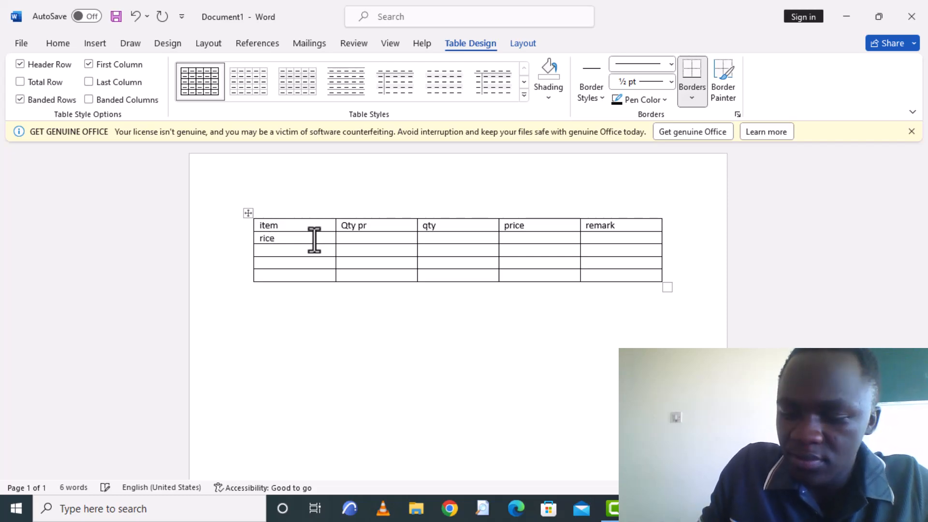
pyautogui.press('Return')
pyautogui.press('BackSpace')
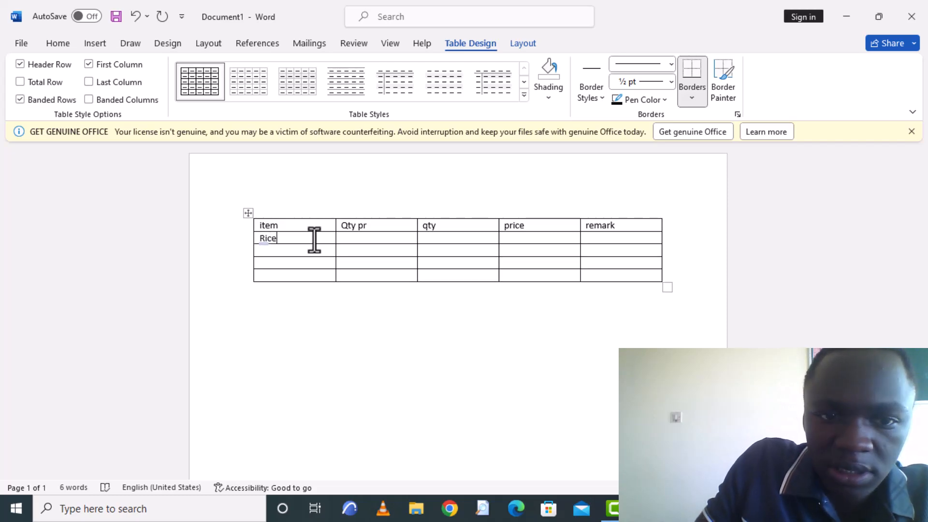
pyautogui.press('Down')
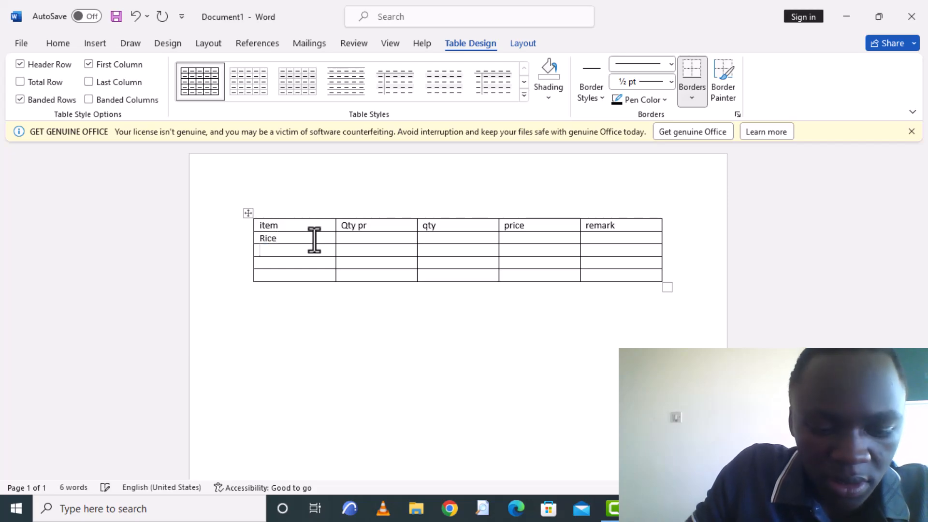
pyautogui.write('salr')
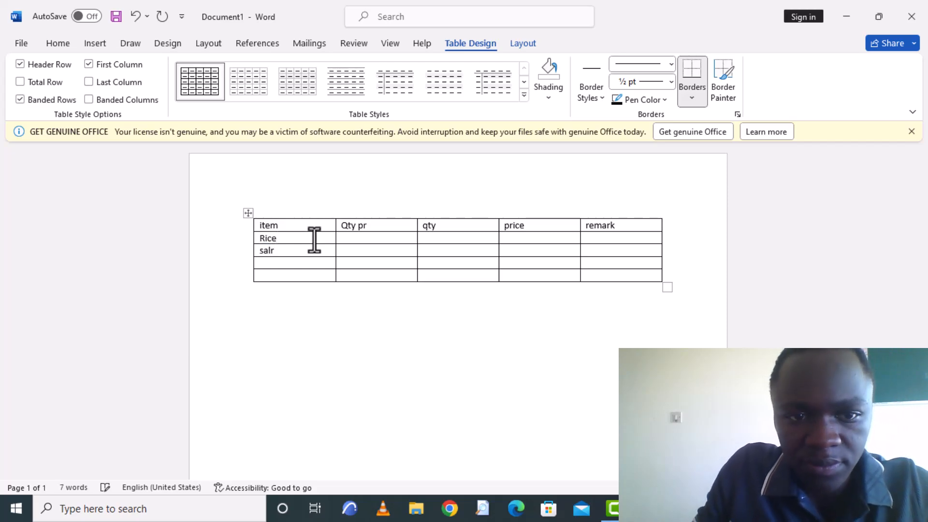
pyautogui.press('BackSpace')
pyautogui.write('t')
pyautogui.press('Down')
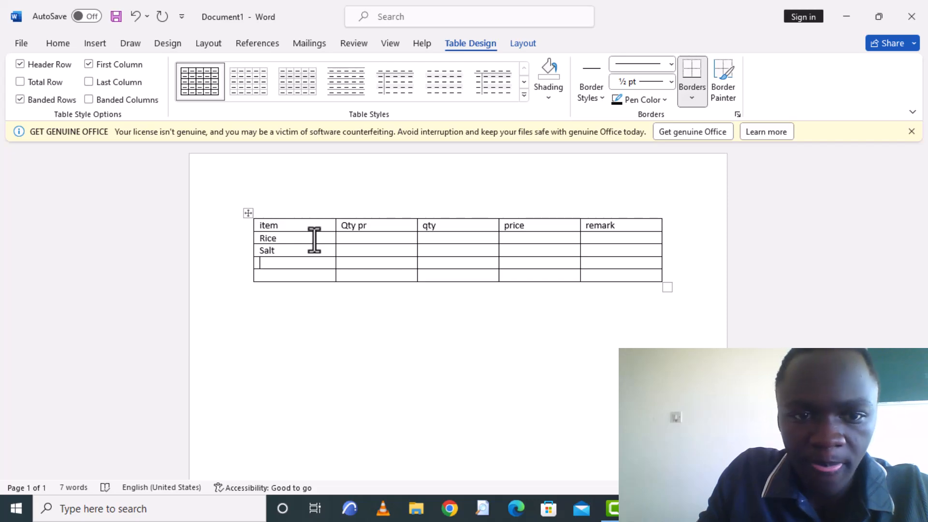
pyautogui.write('beans')
pyautogui.press('Down')
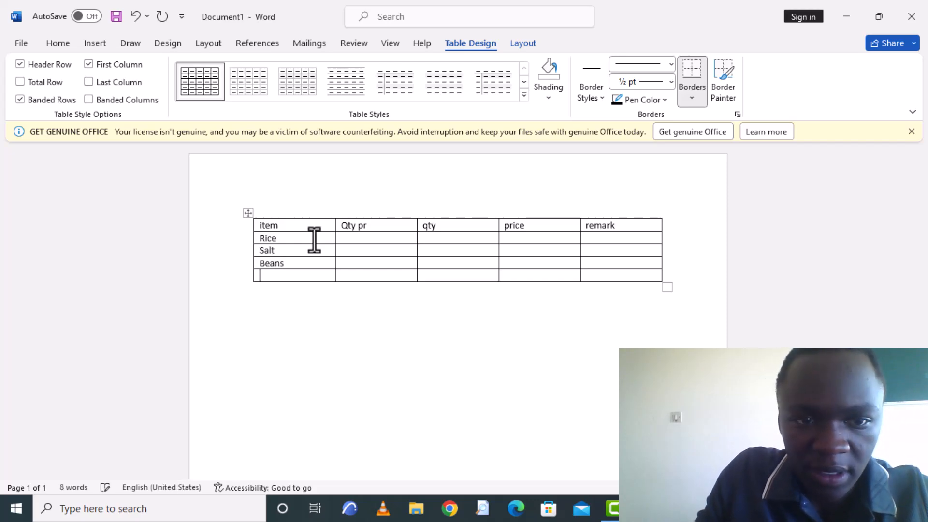
pyautogui.write('chicke')
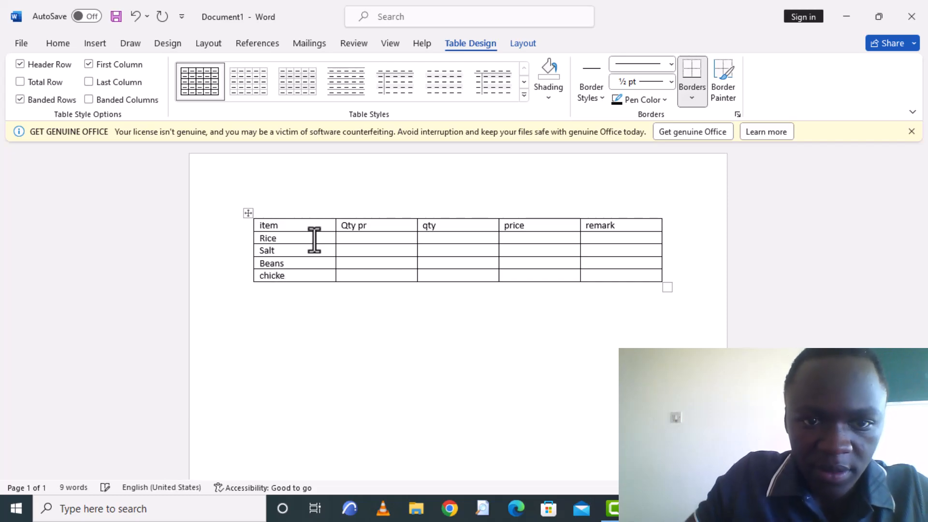
# Step: Fill the Qty pr column with 5000, 4086, 2233 and 2343 for the four items
pyautogui.click(396, 238)
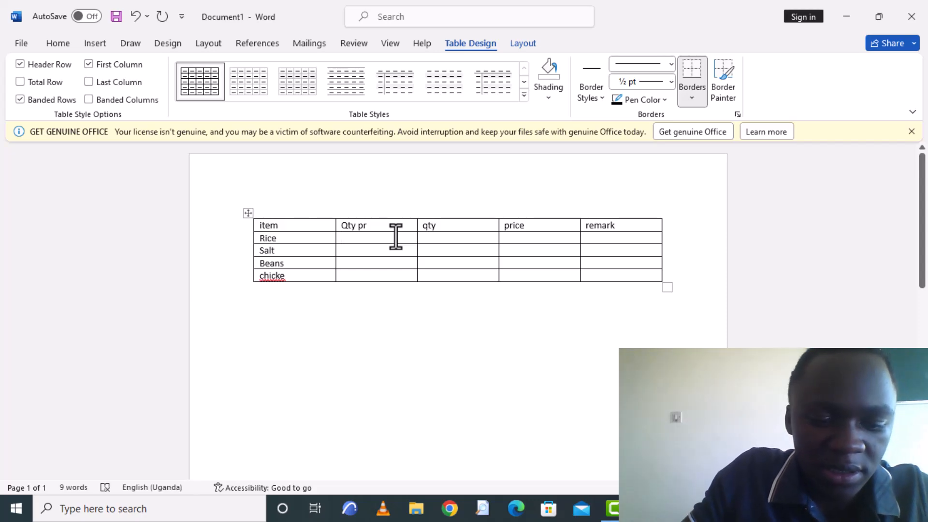
pyautogui.write('500')
pyautogui.write('0')
pyautogui.write('4')
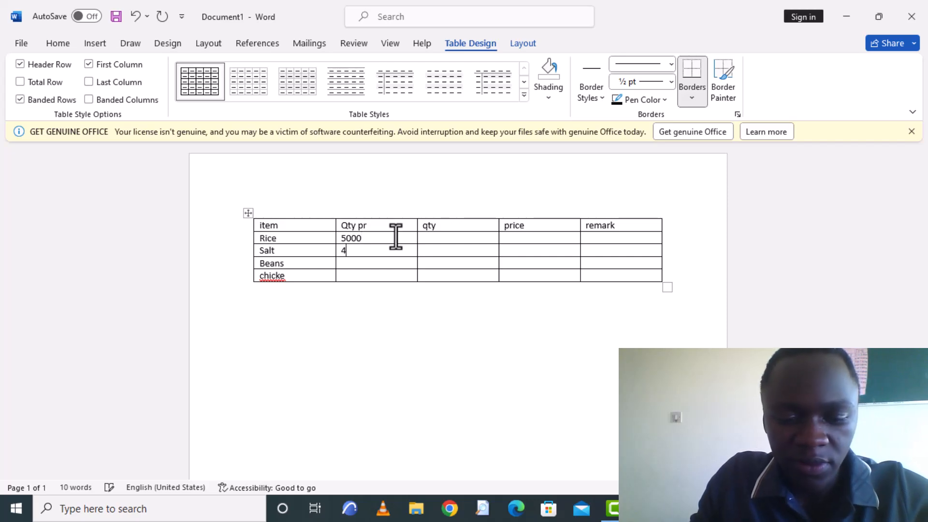
pyautogui.write('086')
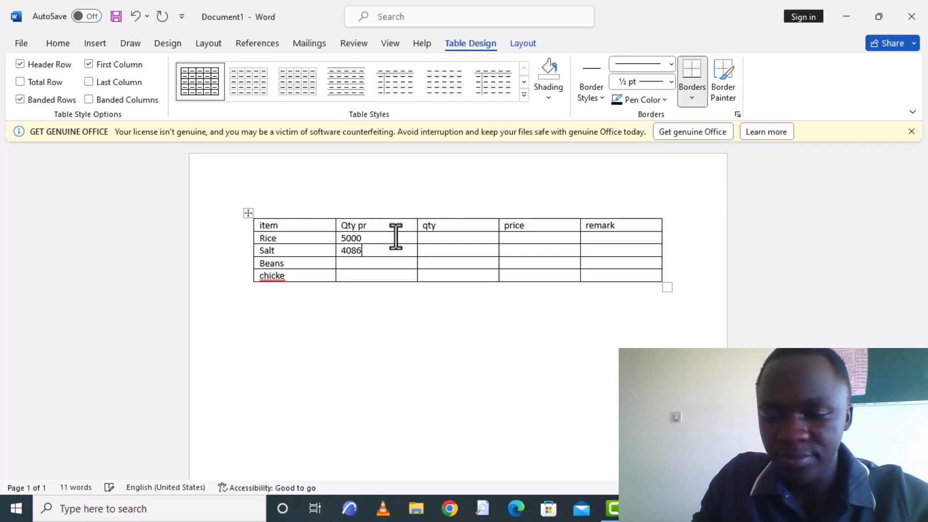
pyautogui.write('2233')
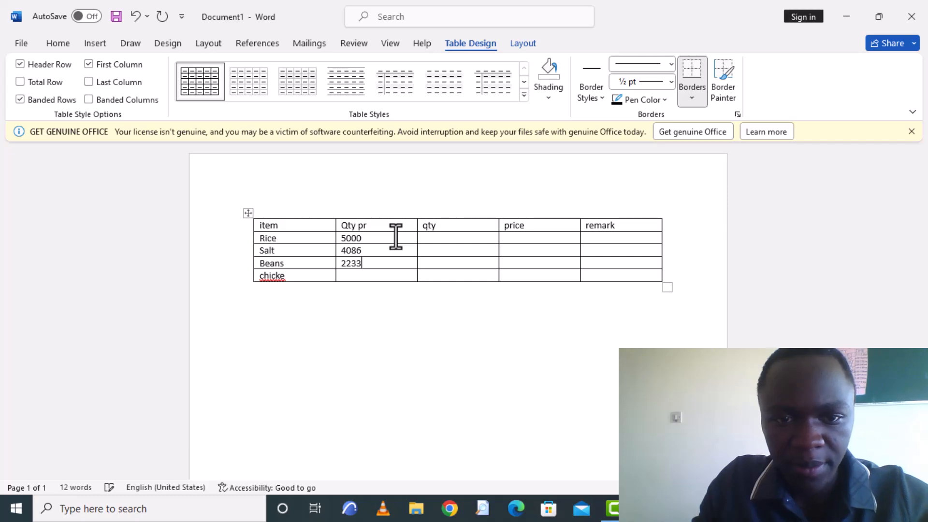
pyautogui.write('2343')
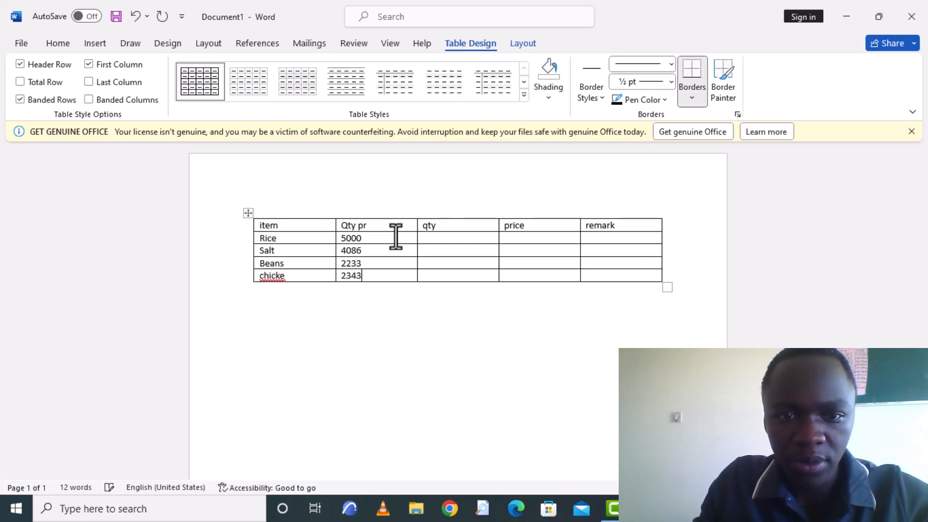
# Step: Fill the qty column with 2, 3, 4 and 5 from the Rice row downward
pyautogui.click(459, 238)
pyautogui.write('2')
pyautogui.press('Down')
pyautogui.write('3')
pyautogui.press('Down')
pyautogui.write('4')
pyautogui.press('Down')
pyautogui.write('5')
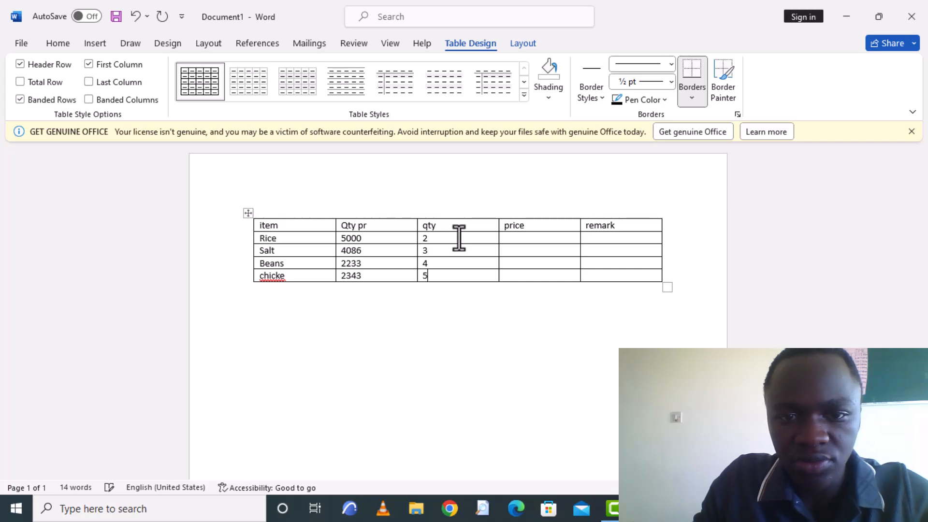
pyautogui.click(540, 237)
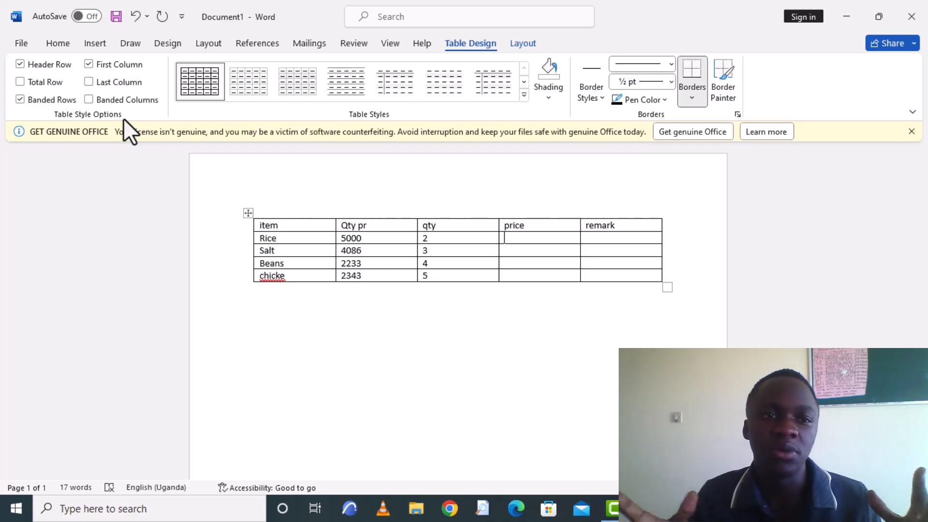
pyautogui.click(89, 41)
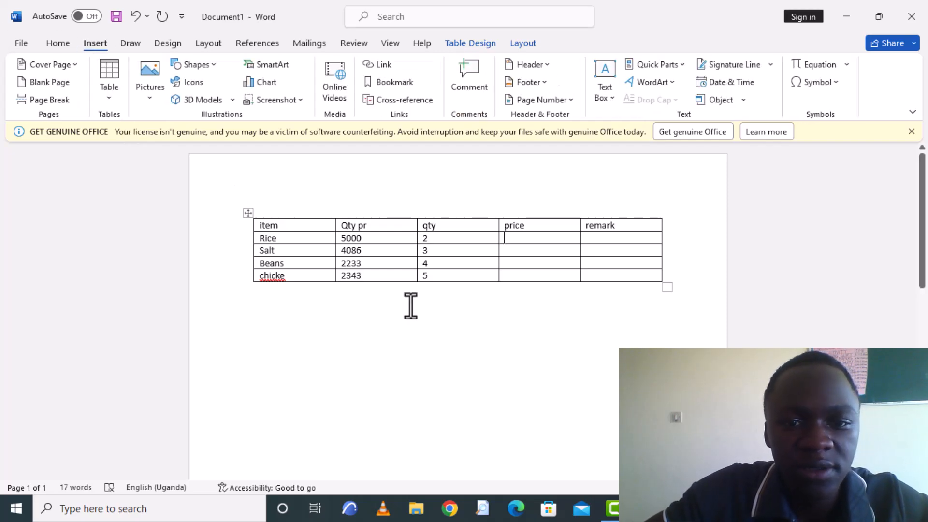
pyautogui.click(500, 305)
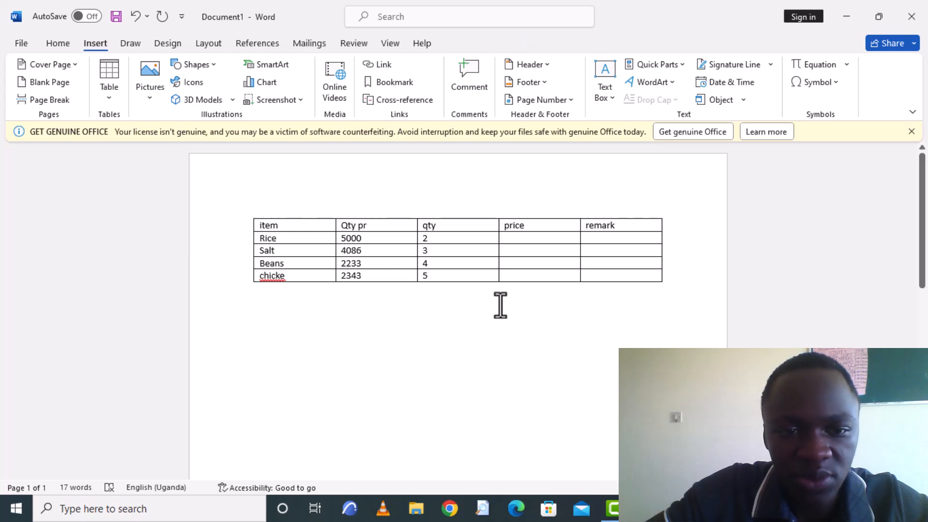
# Step: Insert a second table with four columns and six rows below the item table, leaving an empty line between them
pyautogui.press('Return')
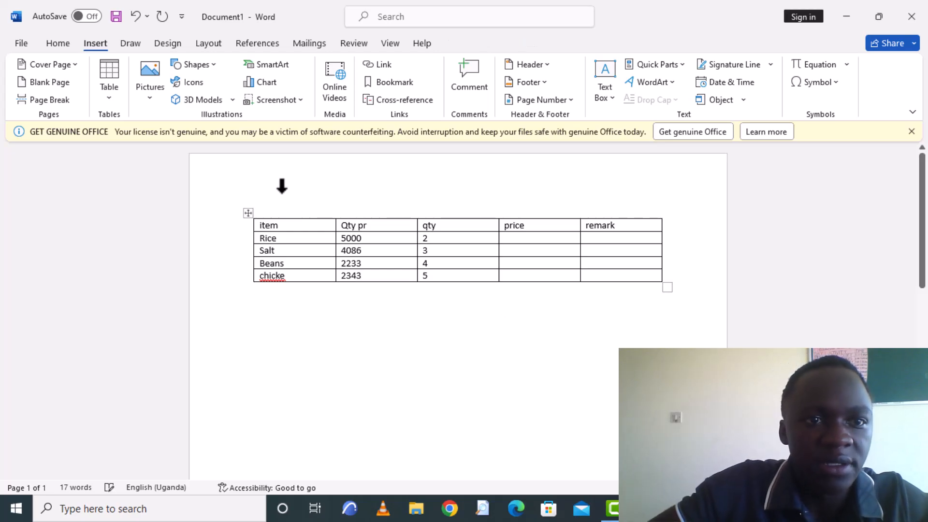
pyautogui.click(108, 97)
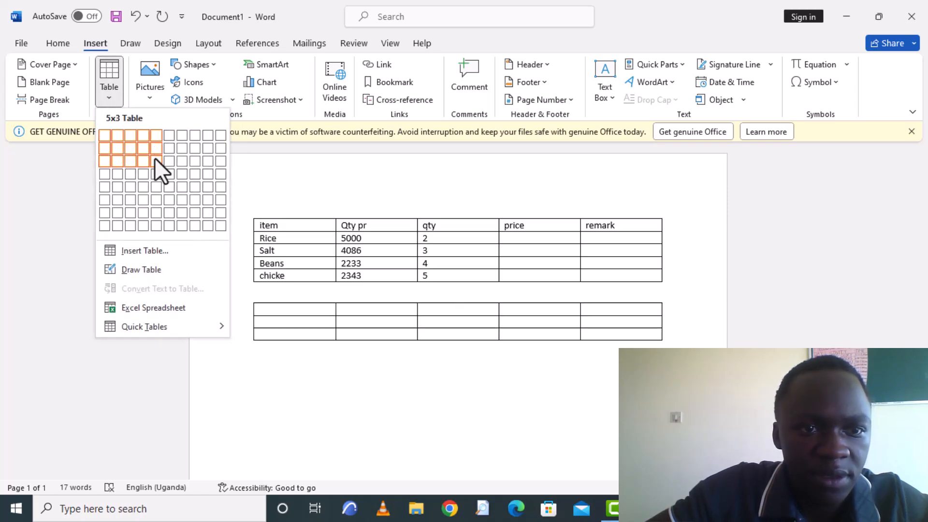
pyautogui.click(143, 199)
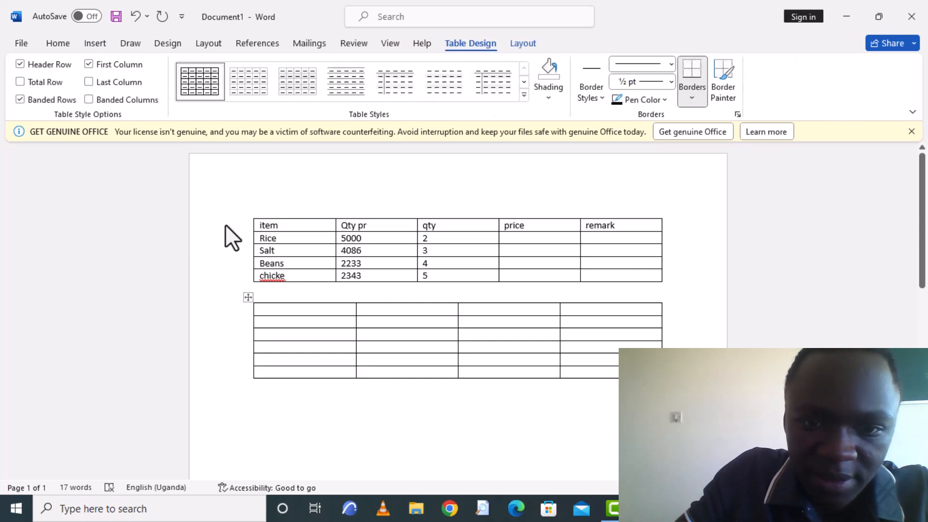
# Step: Fill the new table's first row with the headings stationary, price, qty and Amount
pyautogui.write('stationary')
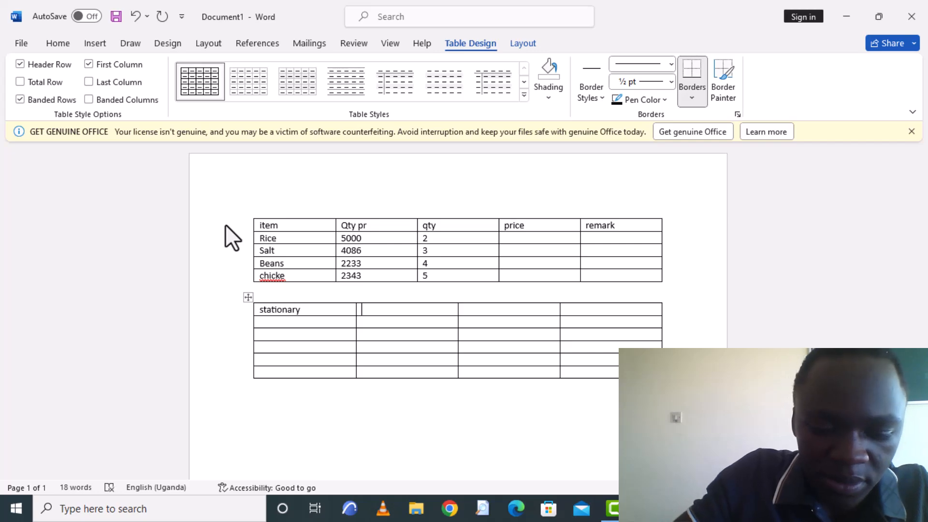
pyautogui.write('pri')
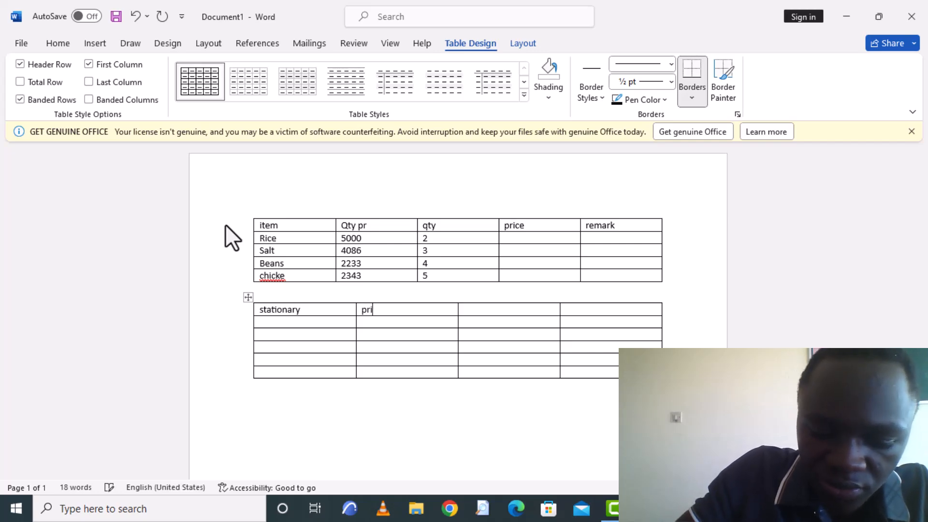
pyautogui.write('ce')
pyautogui.press('Tab')
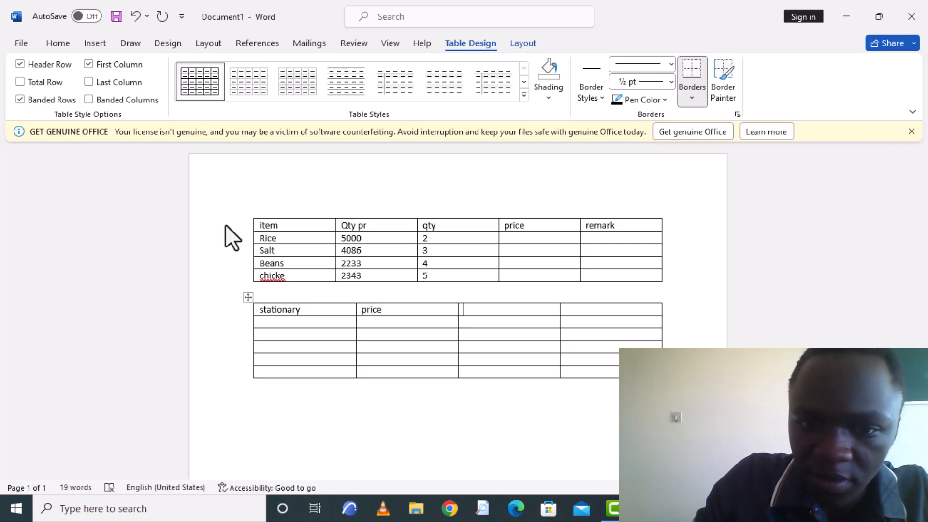
pyautogui.write('qty')
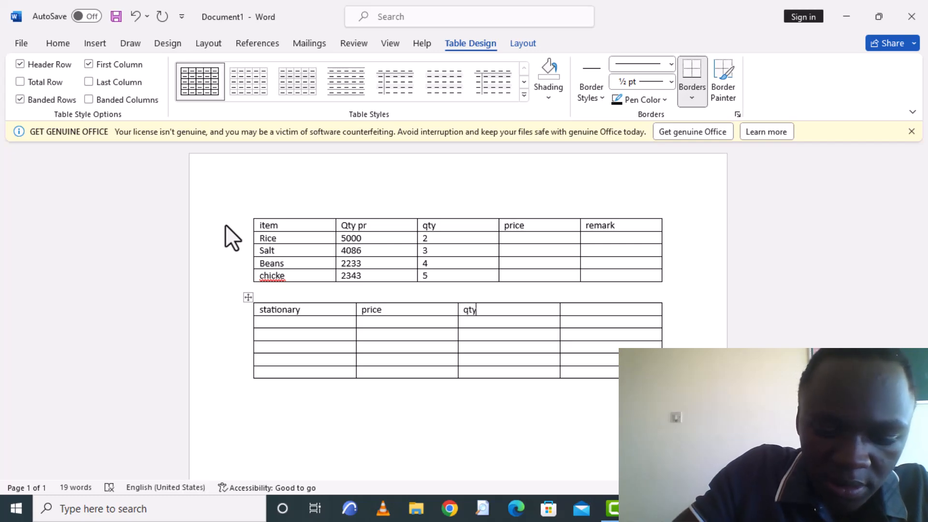
pyautogui.press('Tab')
pyautogui.write('amount')
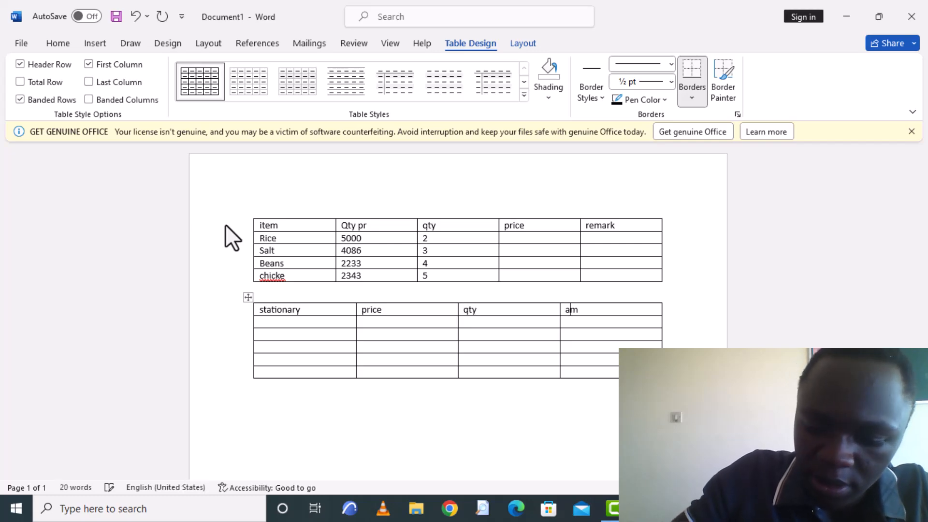
# Step: Fill the stationary column with Pens, Books, Pencils, Set and rule, one per row
pyautogui.press('Down')
pyautogui.press('Left')
pyautogui.press('Left')
pyautogui.press('Left')
pyautogui.press('Left')
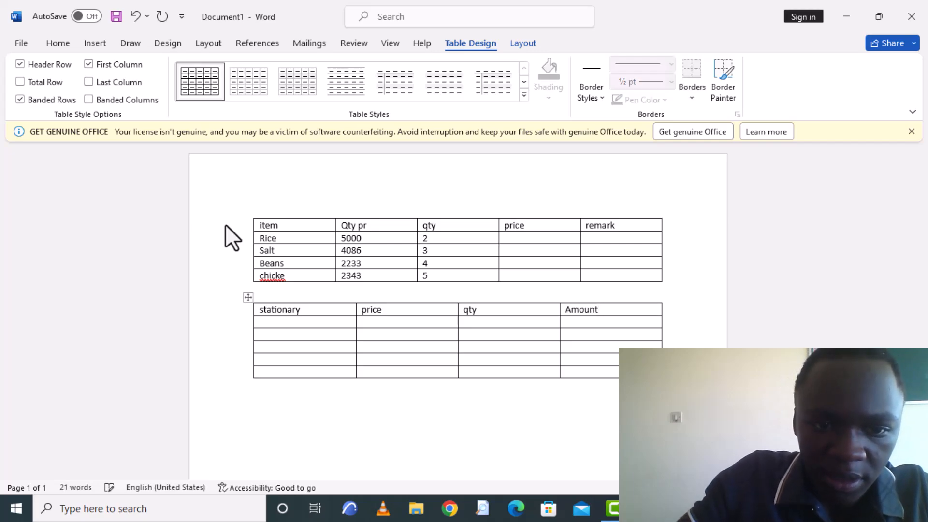
pyautogui.press('Right')
pyautogui.write('pens')
pyautogui.press('Down')
pyautogui.write('books')
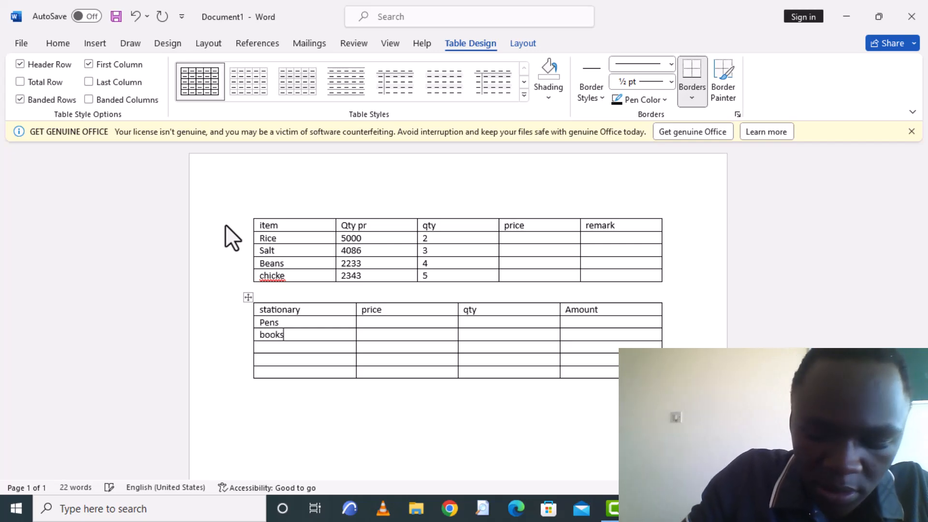
pyautogui.press('Down')
pyautogui.write('pencils')
pyautogui.press('Down')
pyautogui.write('set')
pyautogui.press('Down')
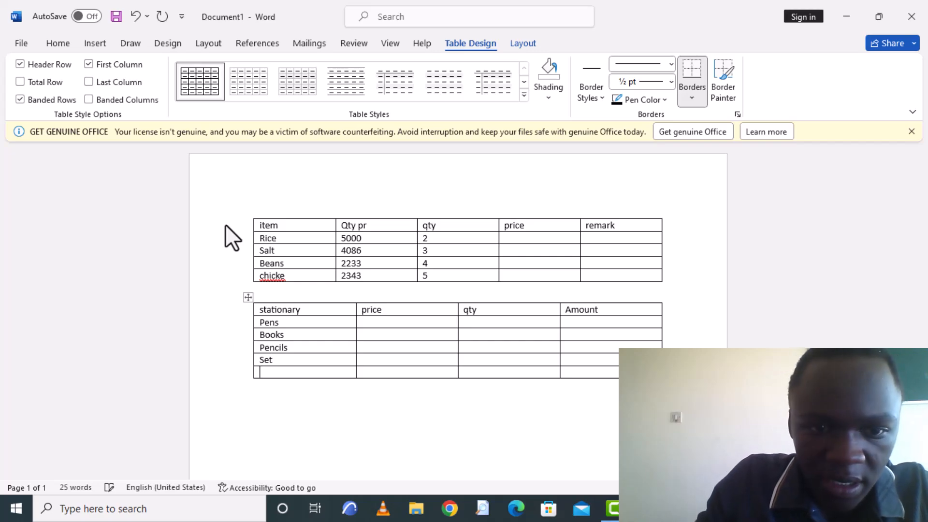
pyautogui.write('ri')
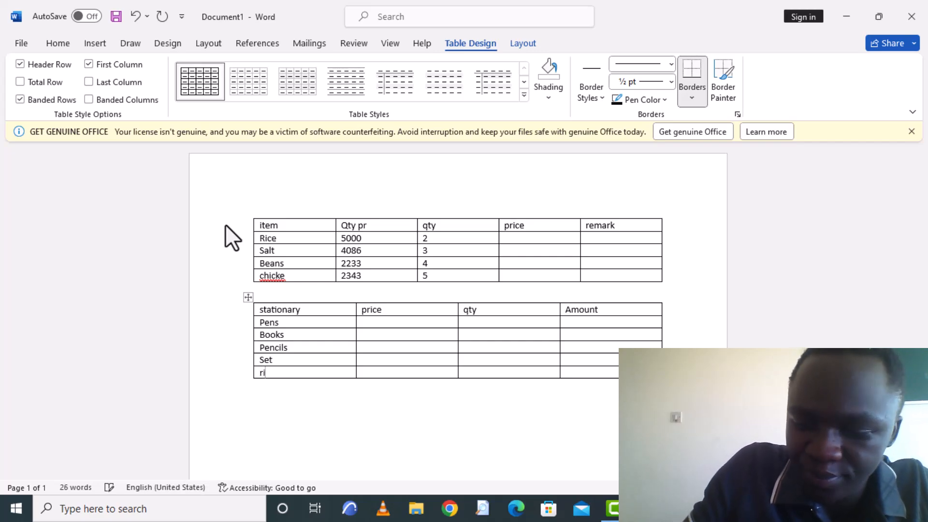
pyautogui.press('BackSpace')
pyautogui.write('ule')
# Step: Fill the second table's price column with 500 for rule, 5000 for Set, 2000 for Pencils, 7000 for Books and 1000 for Pens
pyautogui.press('Tab')
pyautogui.write('5')
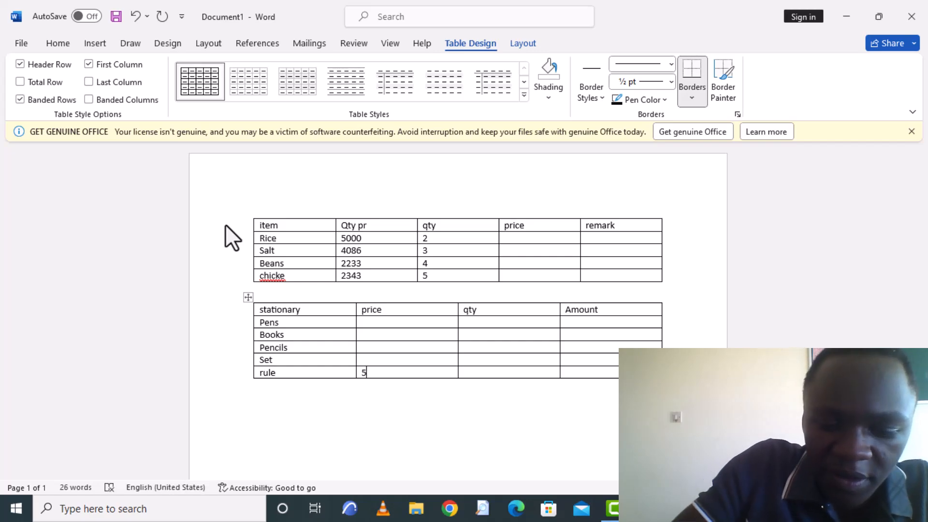
pyautogui.write('00')
pyautogui.press('Up')
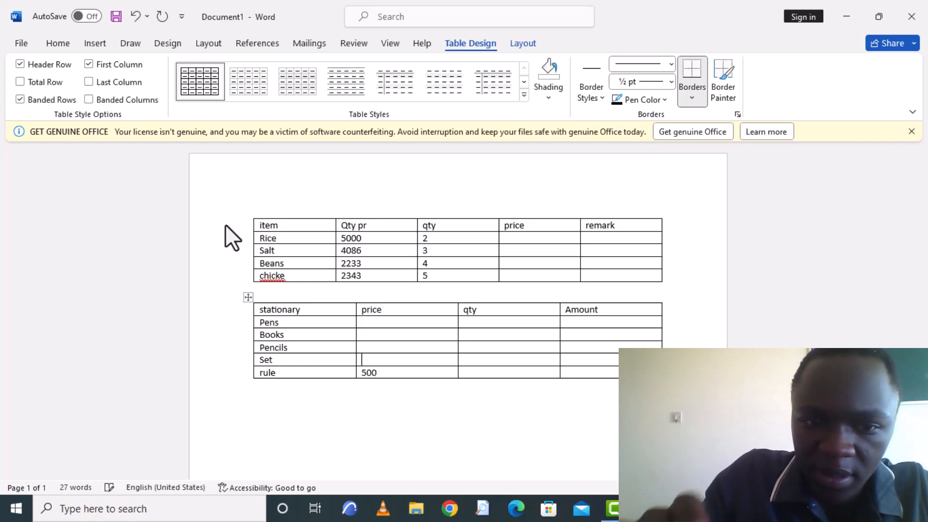
pyautogui.write('5000')
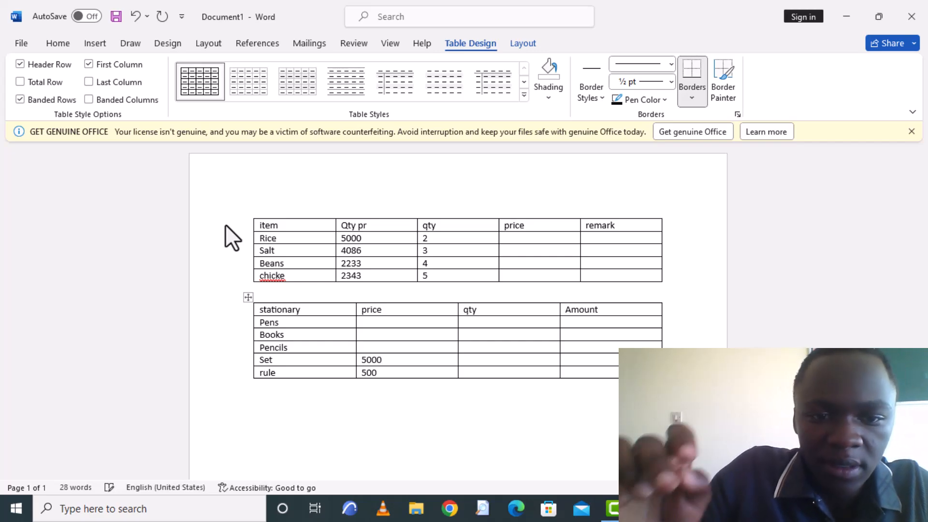
pyautogui.write('2000')
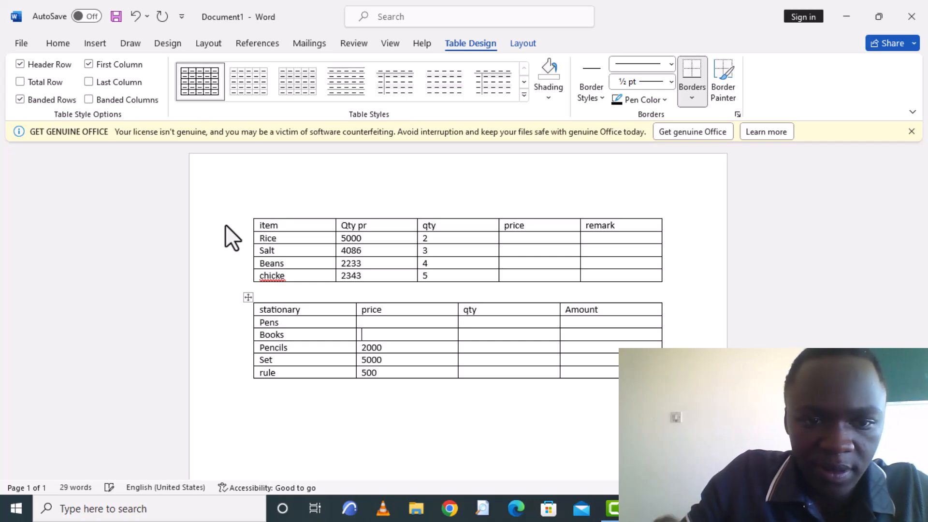
pyautogui.write('7000')
pyautogui.press('Up')
pyautogui.write('1000')
# Step: Fill the second table's qty column with 10, 14, 20, 2 and 1 from the Pens row downward
pyautogui.press('Tab')
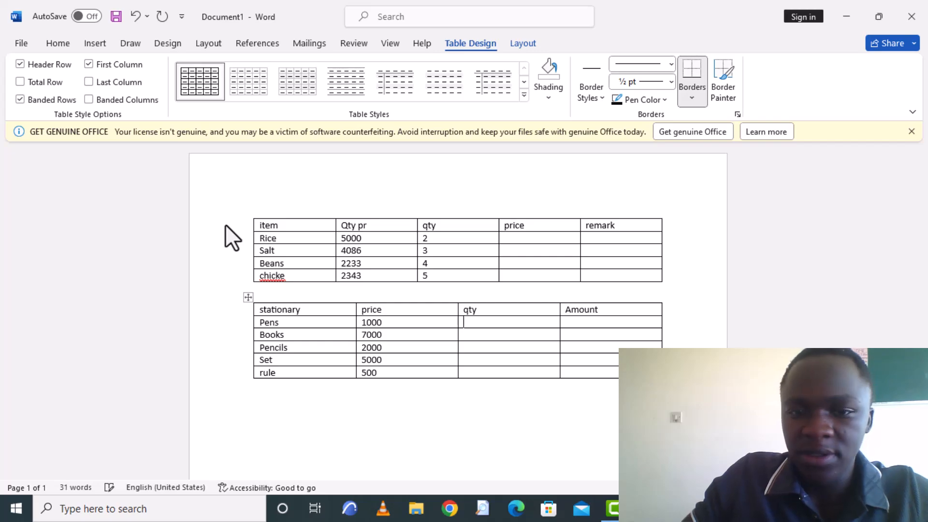
pyautogui.write('10')
pyautogui.press('Down')
pyautogui.write('14')
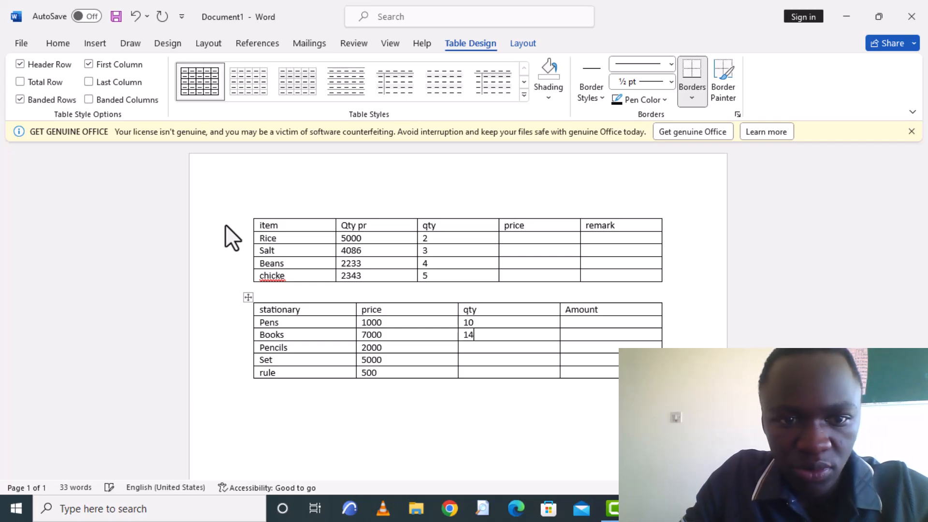
pyautogui.press('Down')
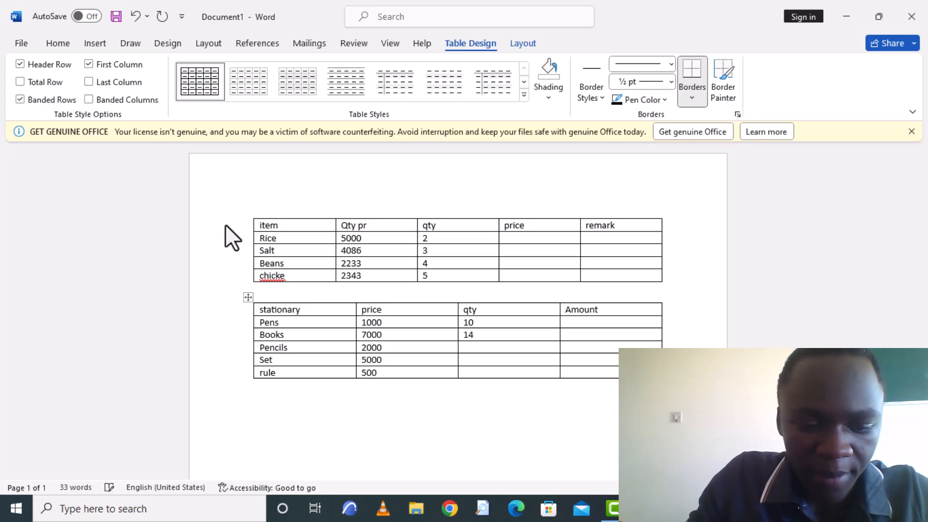
pyautogui.write('20')
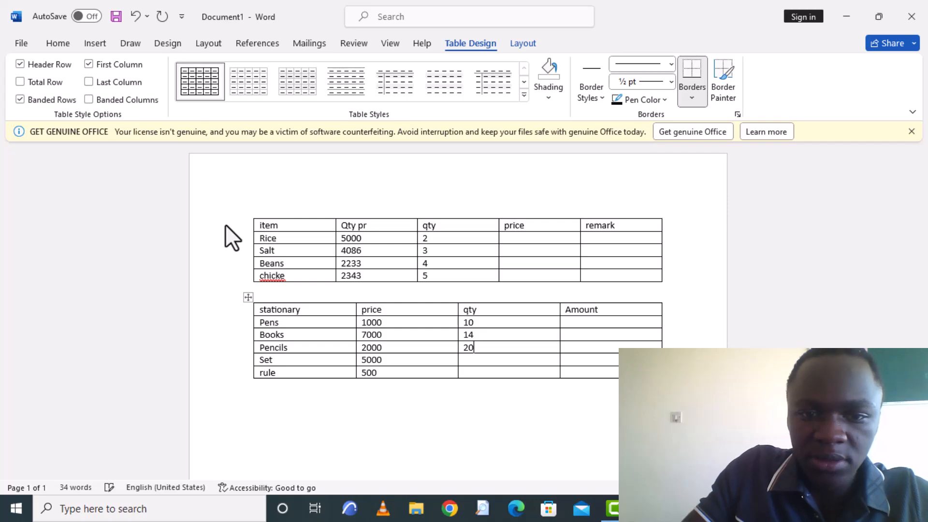
pyautogui.press('Down')
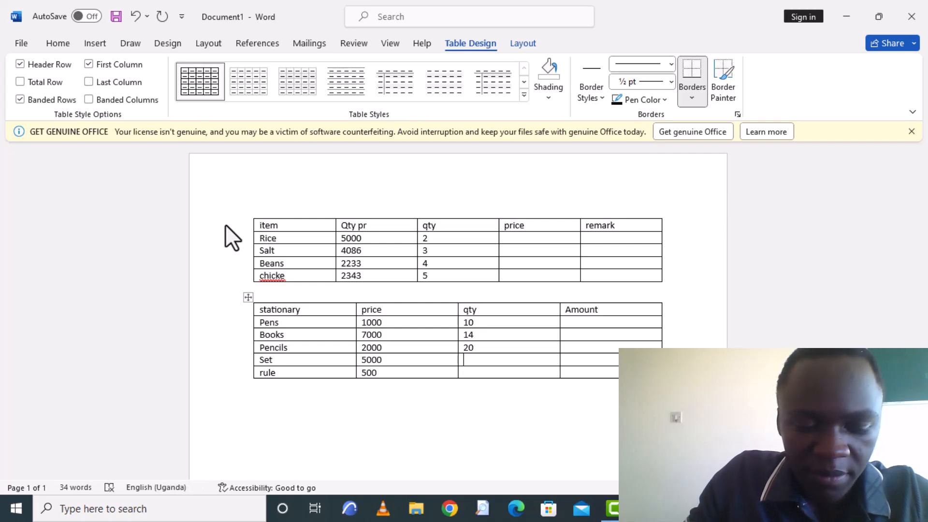
pyautogui.write('2')
pyautogui.press('Down')
pyautogui.write('1')
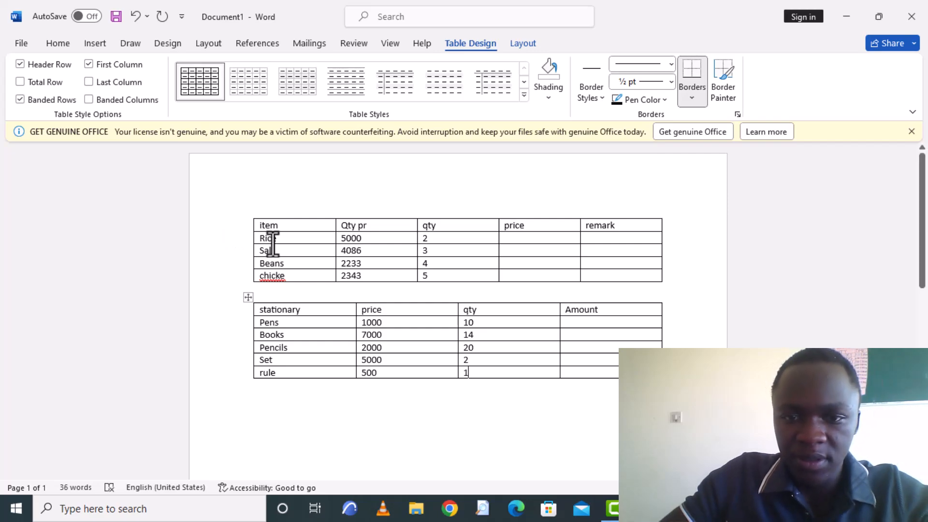
# Step: Select the whole item table and bring up the referencing and caption commands
pyautogui.click(353, 418)
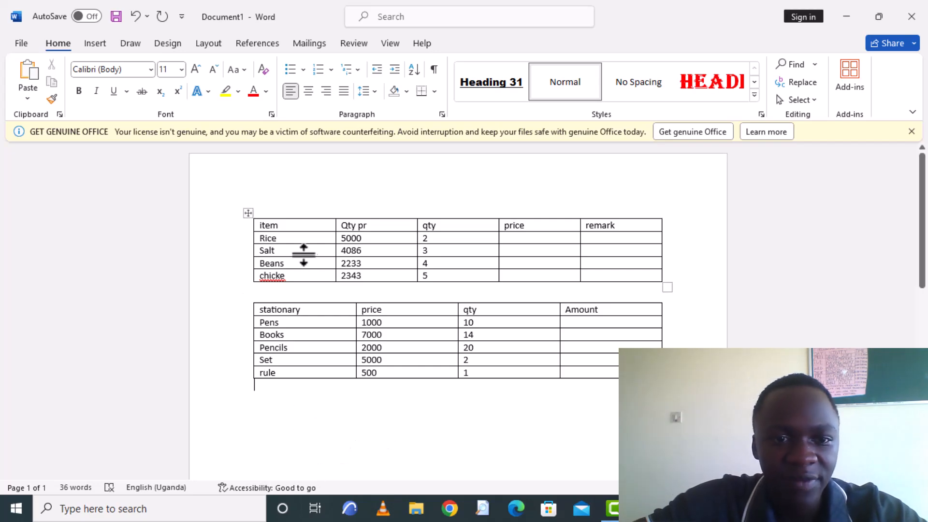
pyautogui.click(248, 214)
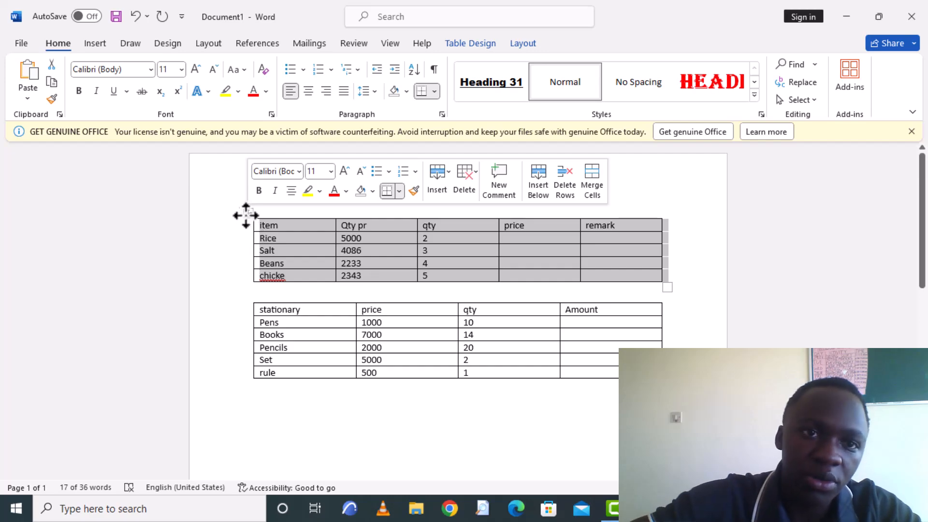
pyautogui.click(269, 49)
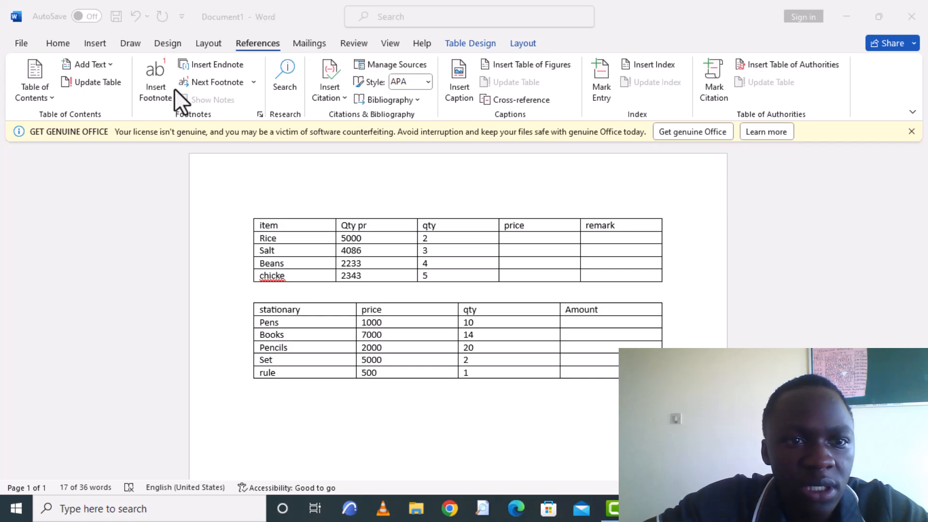
pyautogui.click(341, 97)
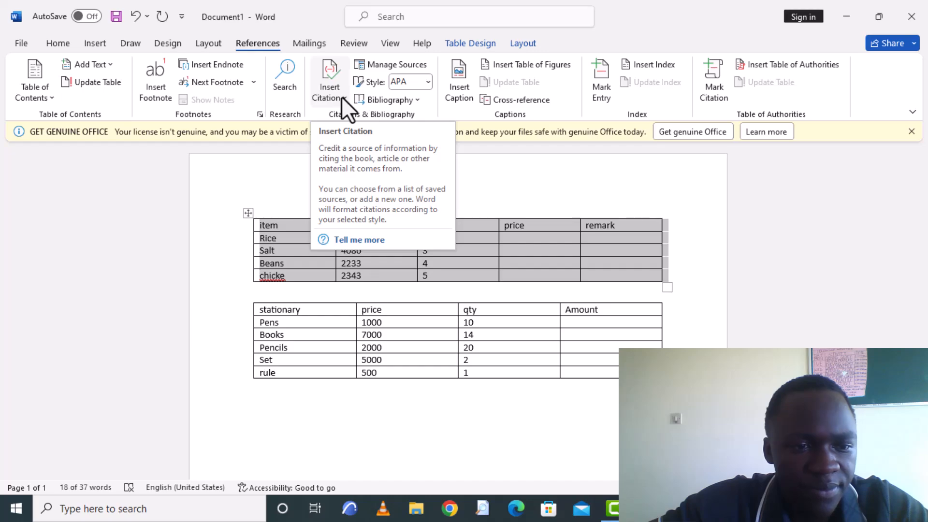
pyautogui.click(344, 99)
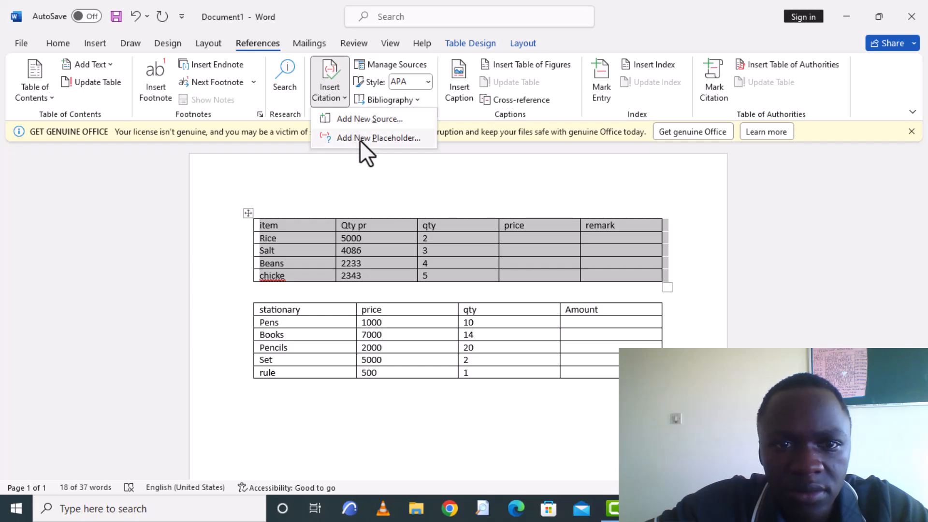
pyautogui.click(866, 25)
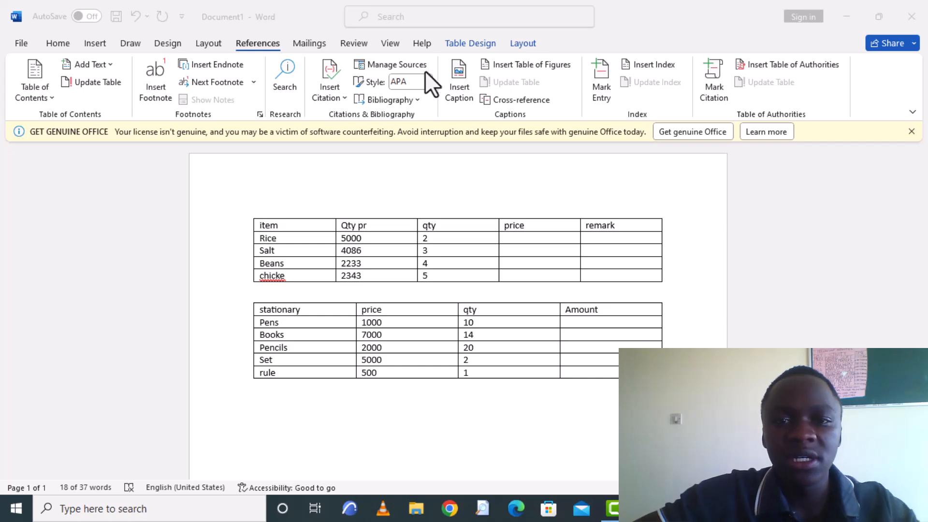
pyautogui.click(452, 77)
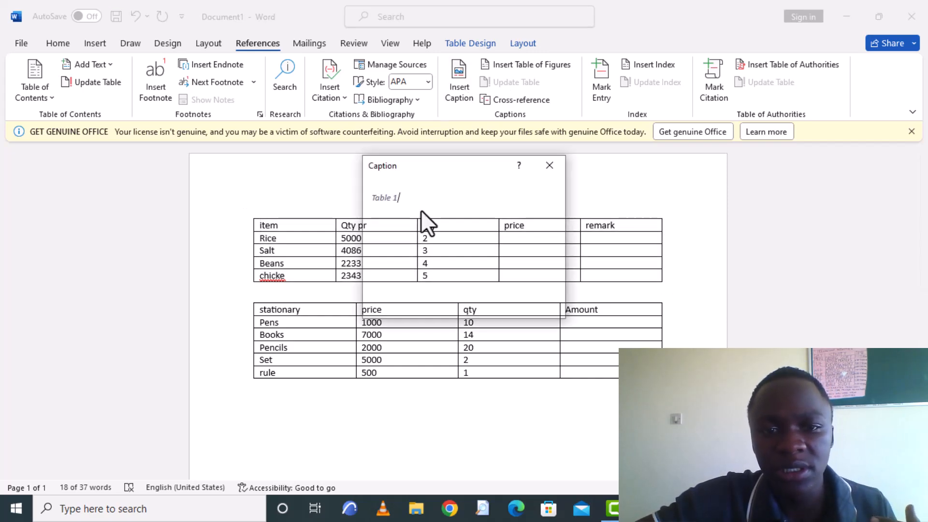
pyautogui.click(544, 169)
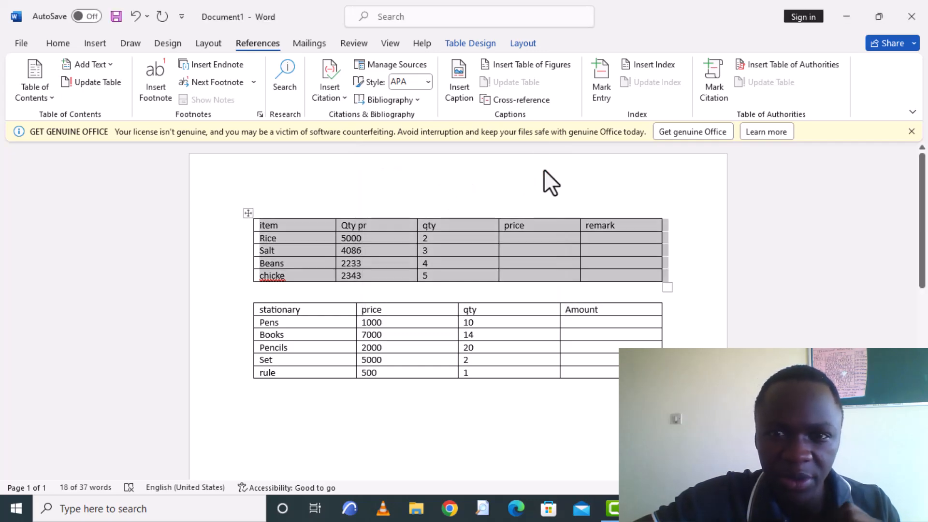
# Step: Insert a caption with the Table label, positioned above the selected item table
pyautogui.click(463, 71)
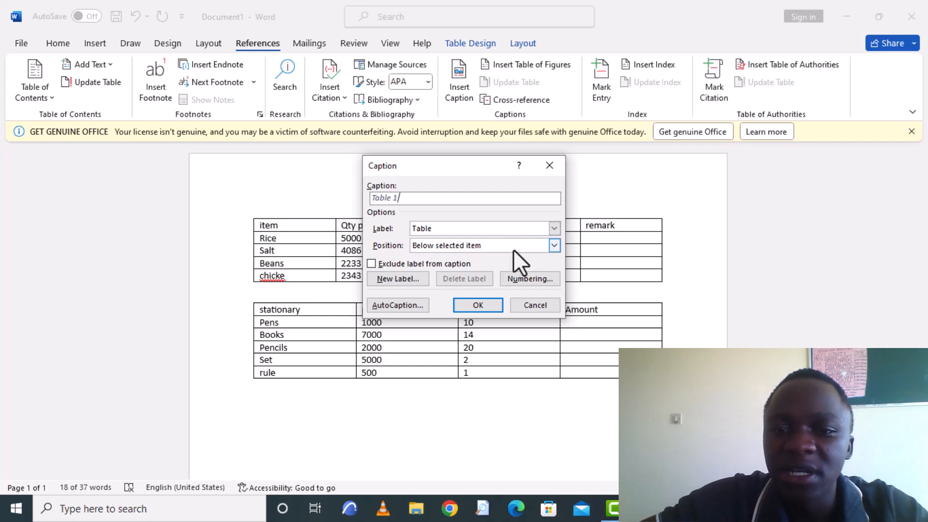
pyautogui.click(554, 245)
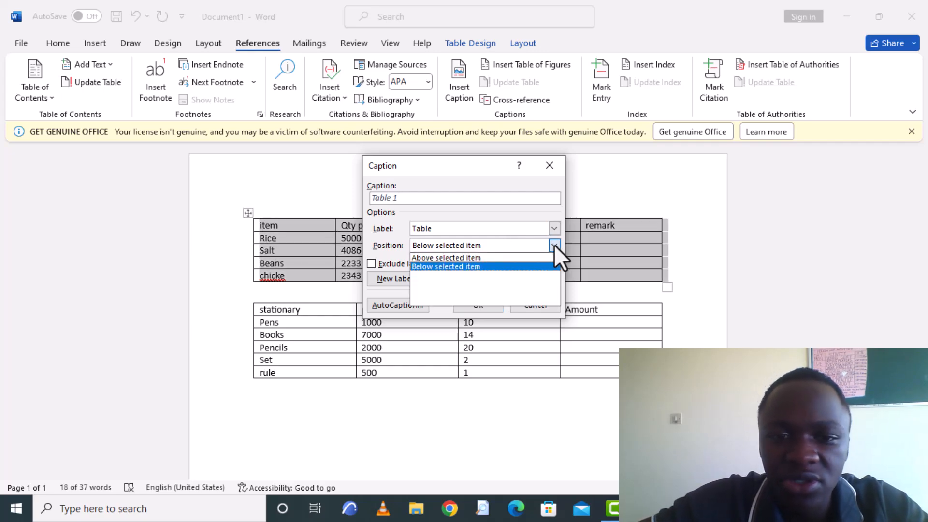
pyautogui.click(528, 258)
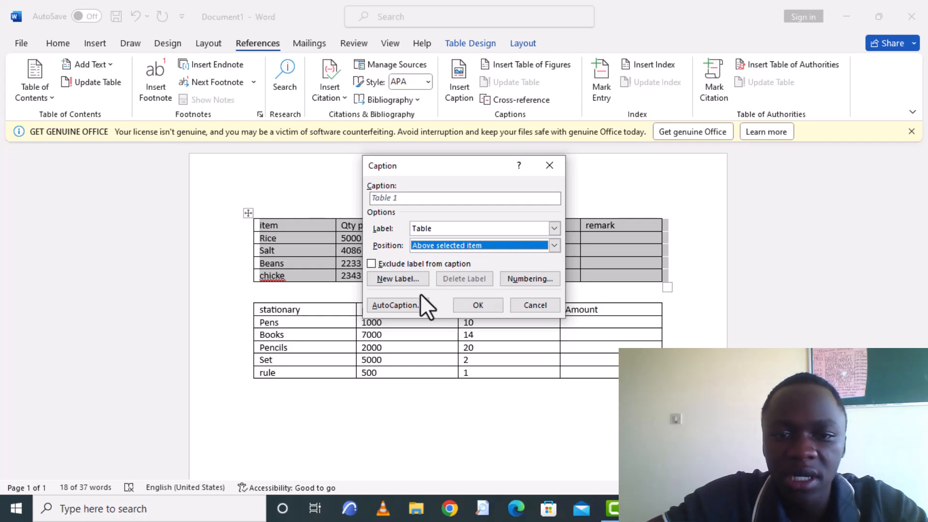
pyautogui.click(478, 304)
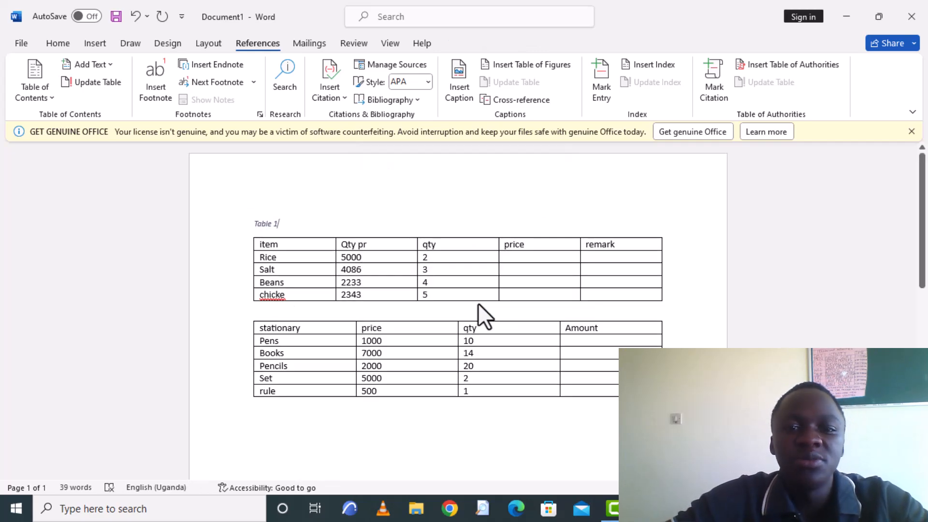
# Step: Complete the item table's caption with the text "buying foodstafff" directly after its number
pyautogui.write('b')
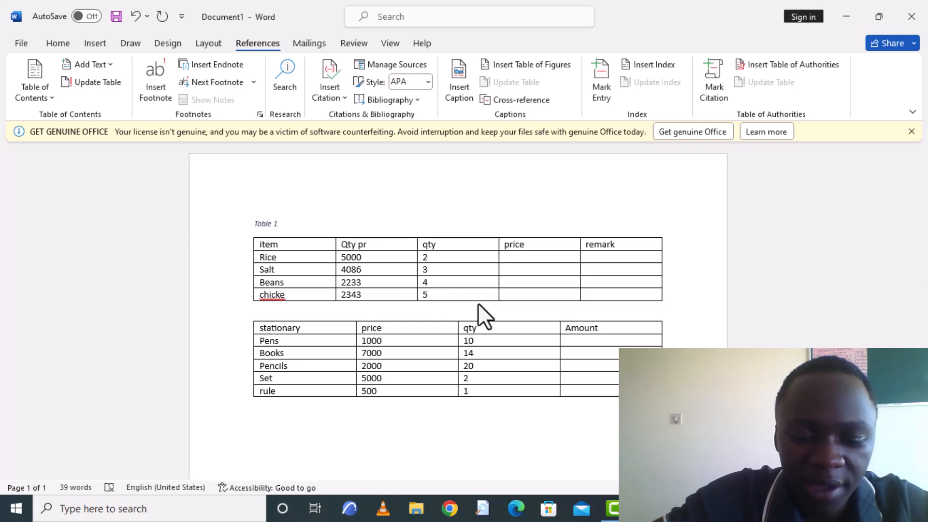
pyautogui.write('uying ')
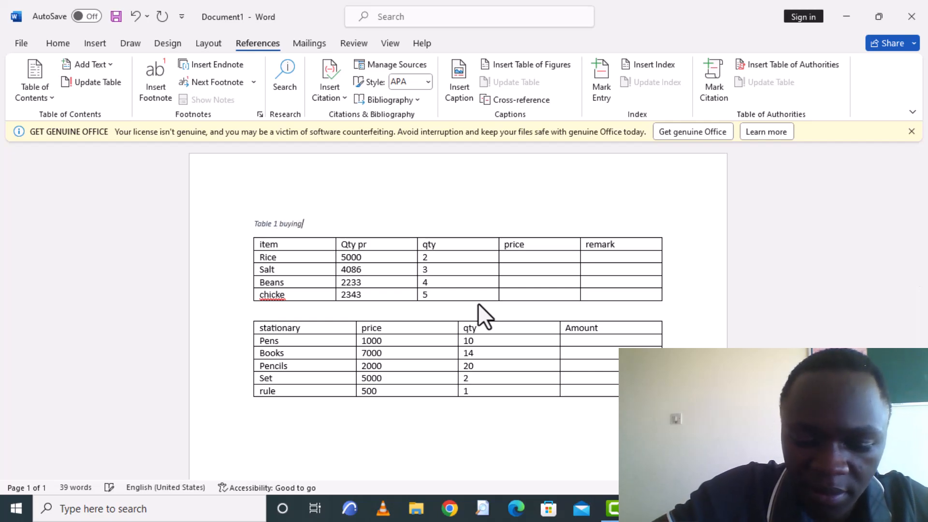
pyautogui.write('foods')
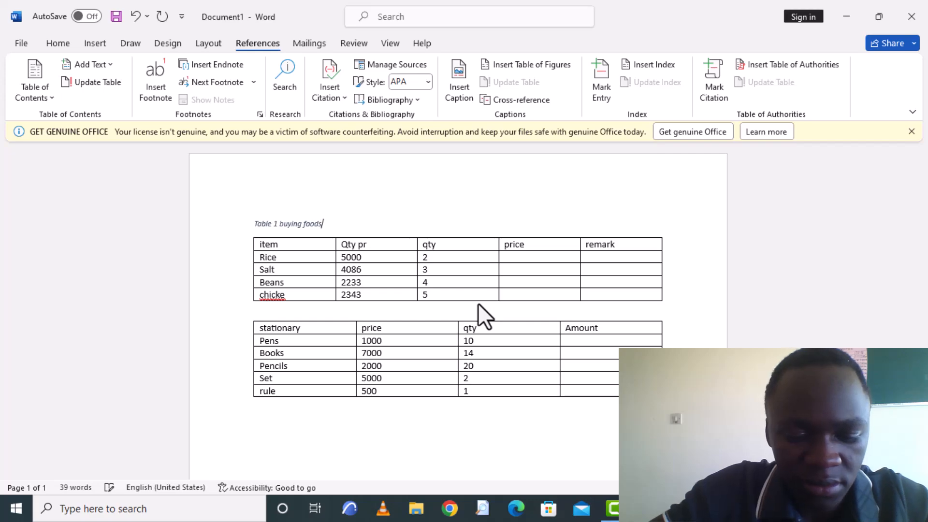
pyautogui.write('tafff')
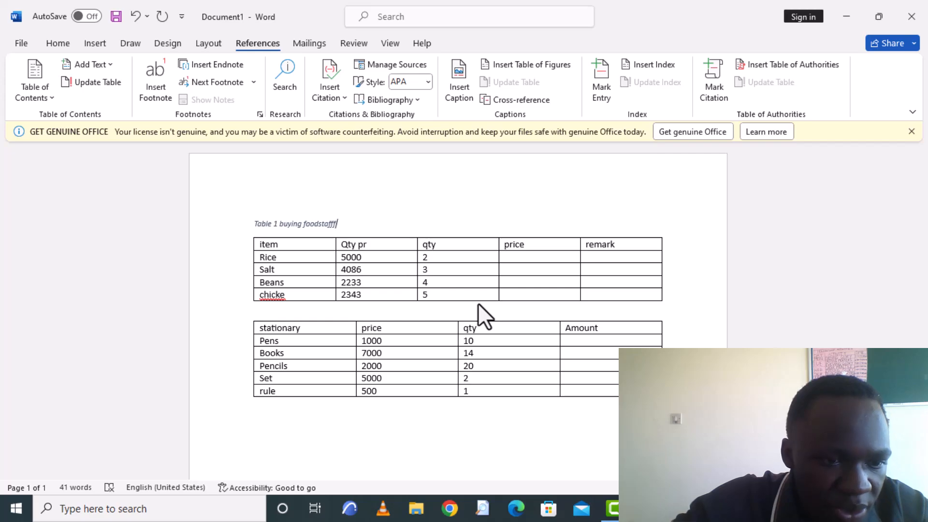
pyautogui.press('Return')
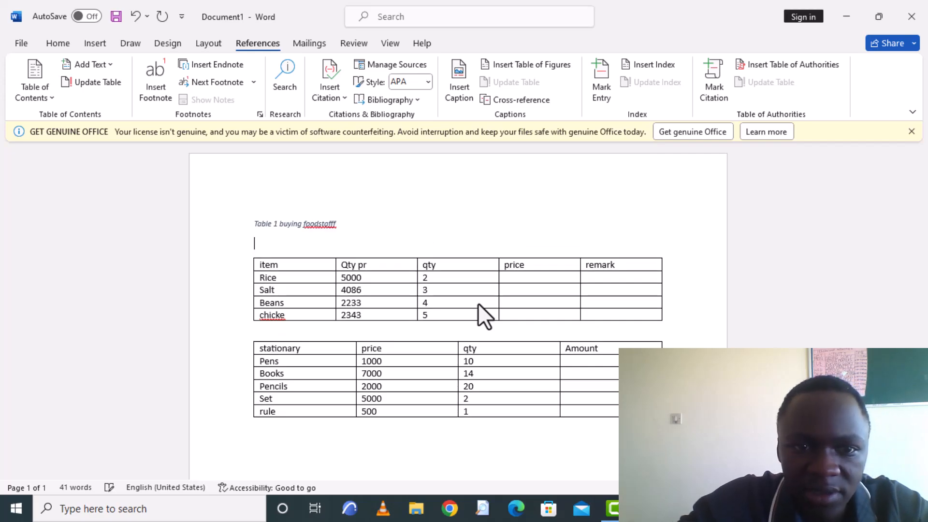
pyautogui.press('BackSpace')
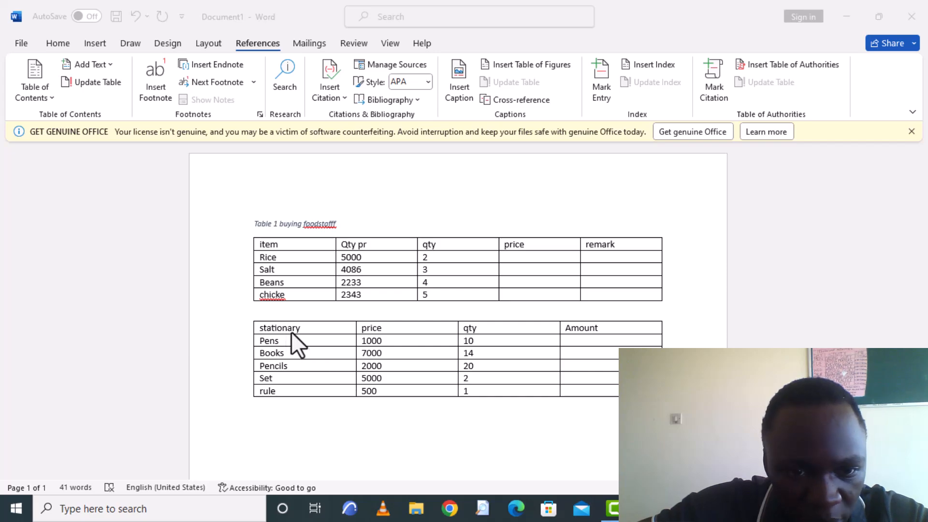
# Step: Select the whole stationary table and insert a caption with the Table label above it
pyautogui.click(279, 327)
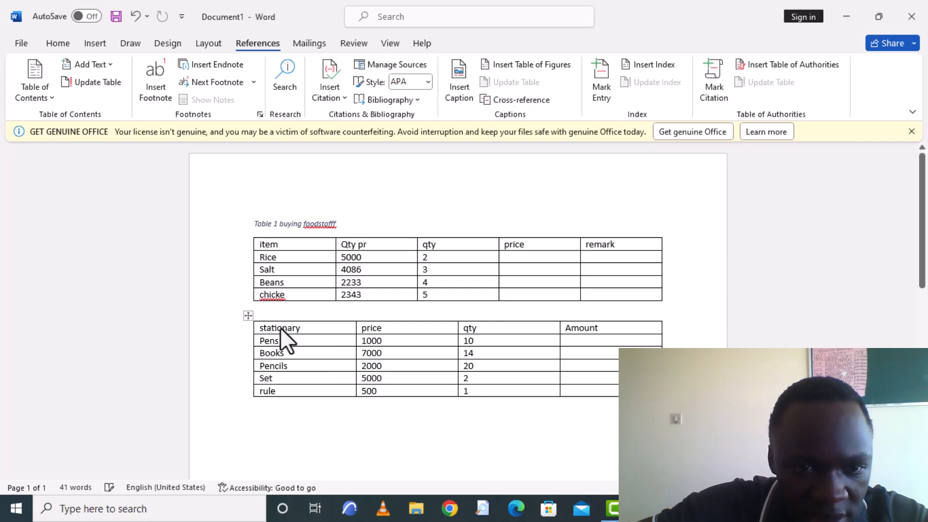
pyautogui.click(457, 269)
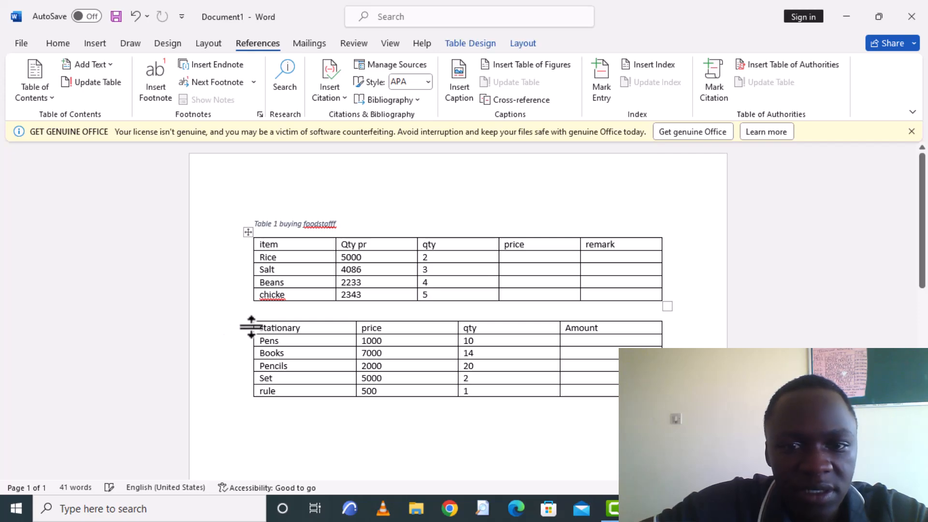
pyautogui.click(298, 333)
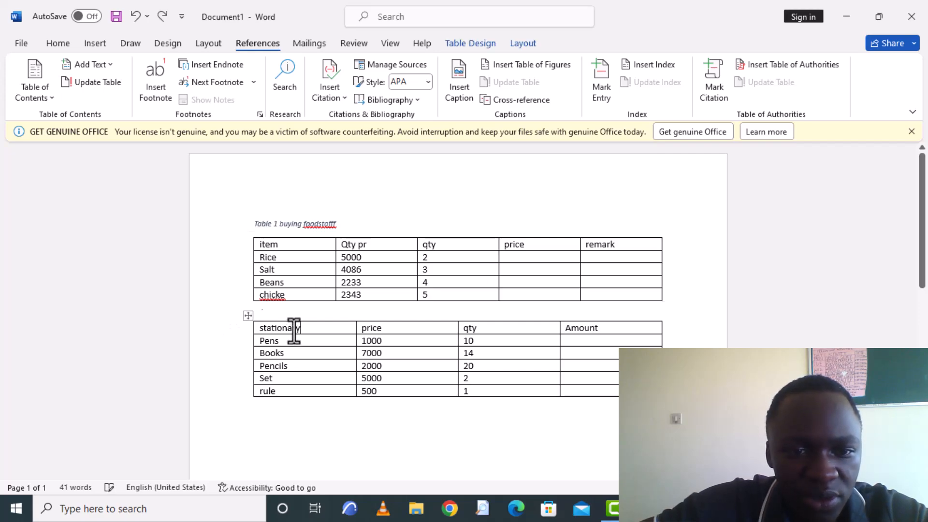
pyautogui.click(247, 317)
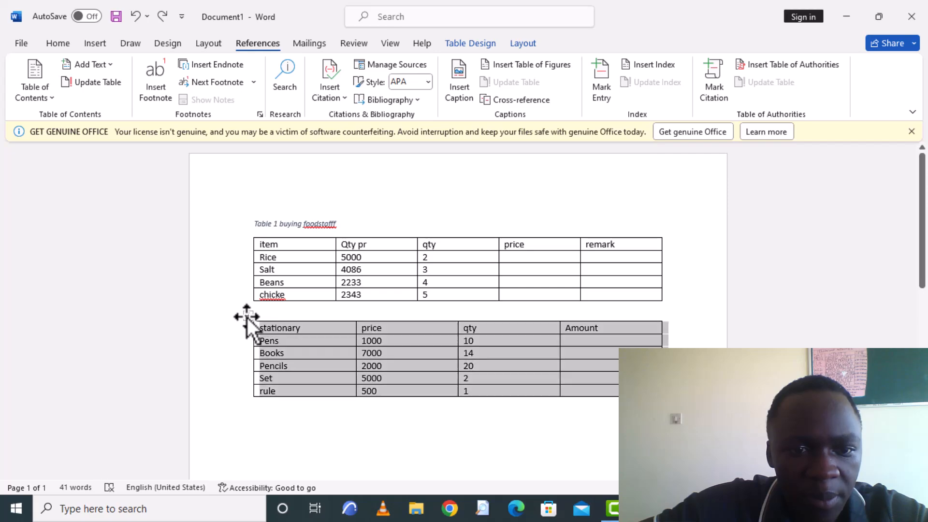
pyautogui.click(463, 81)
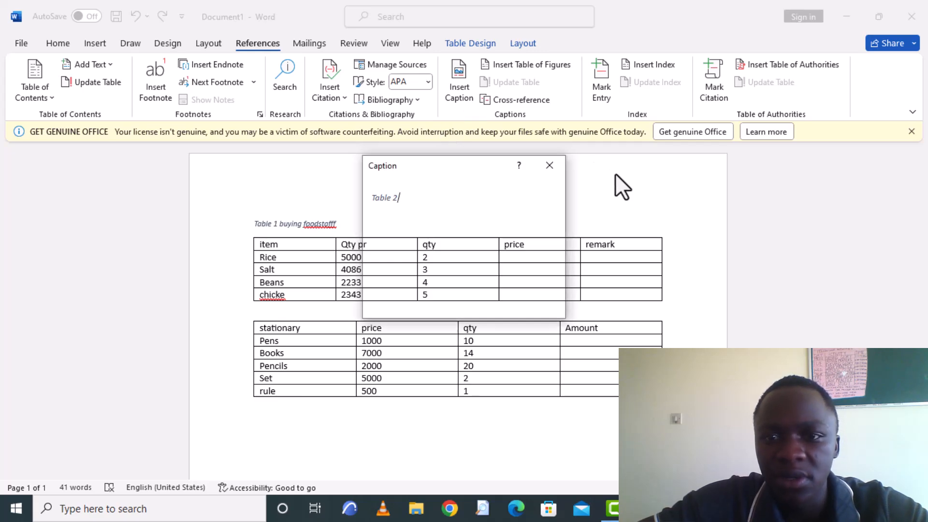
pyautogui.click(558, 163)
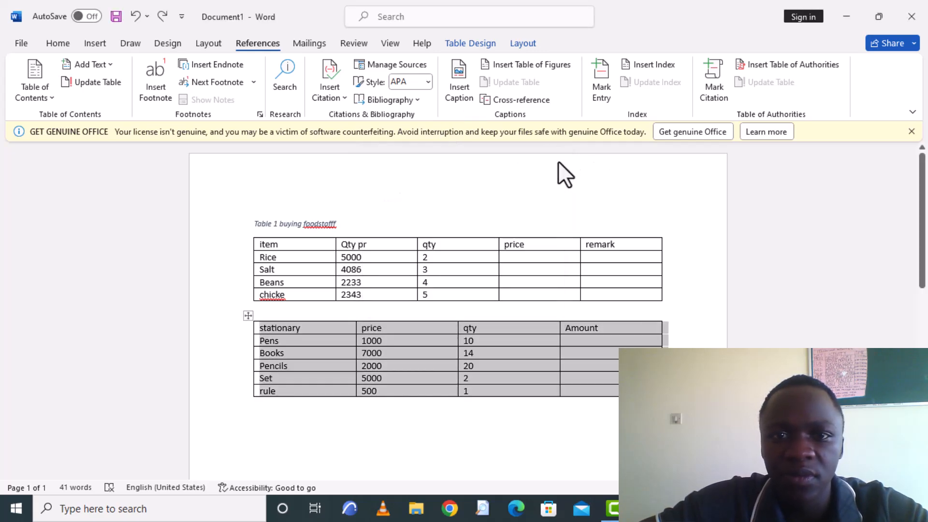
pyautogui.click(459, 71)
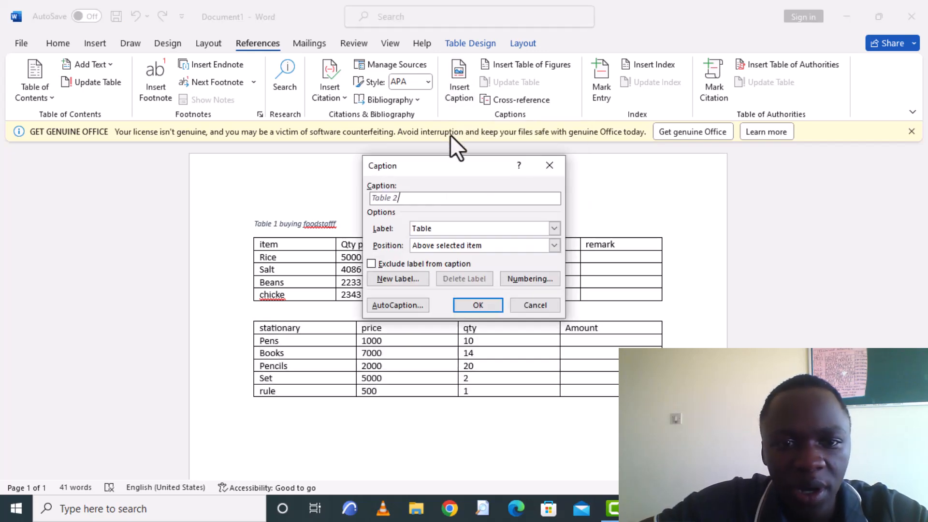
pyautogui.click(469, 308)
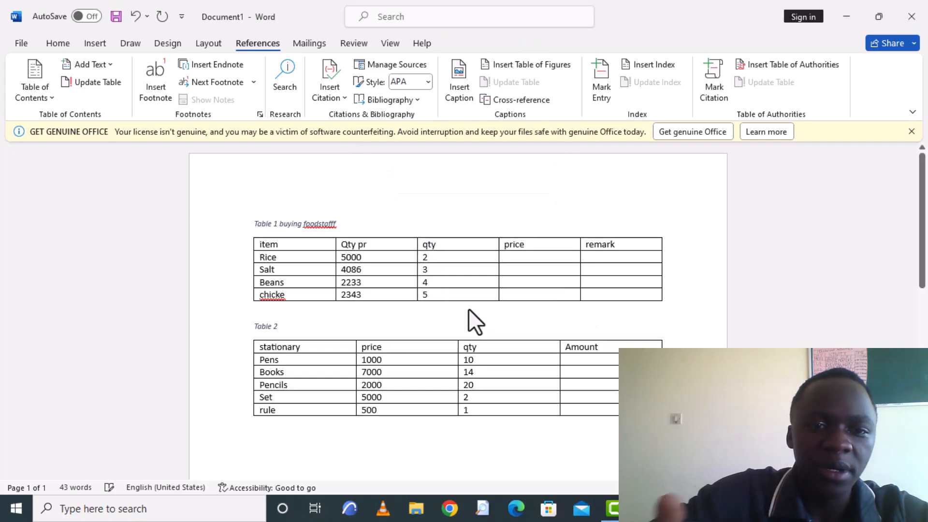
# Step: Complete the stationary table's caption with the text "buying stationary" directly after its number
pyautogui.write('buyin')
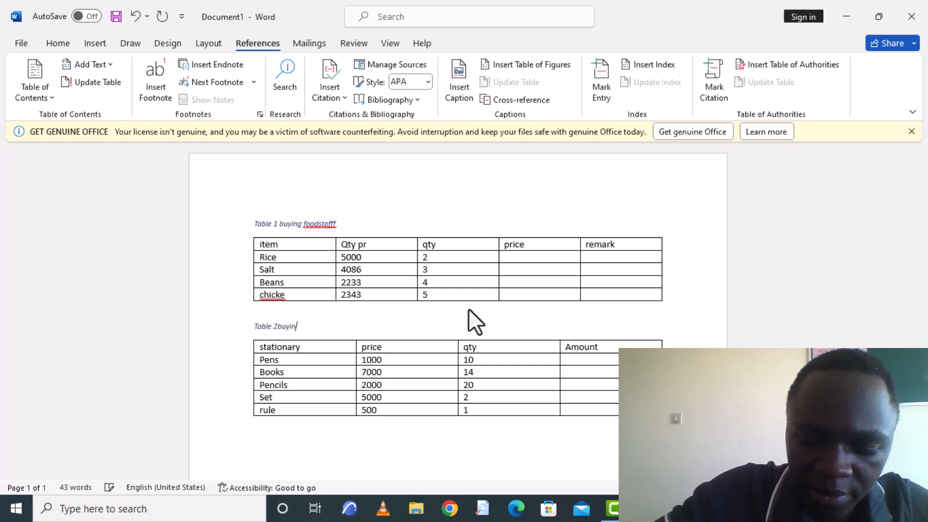
pyautogui.write('g stationary')
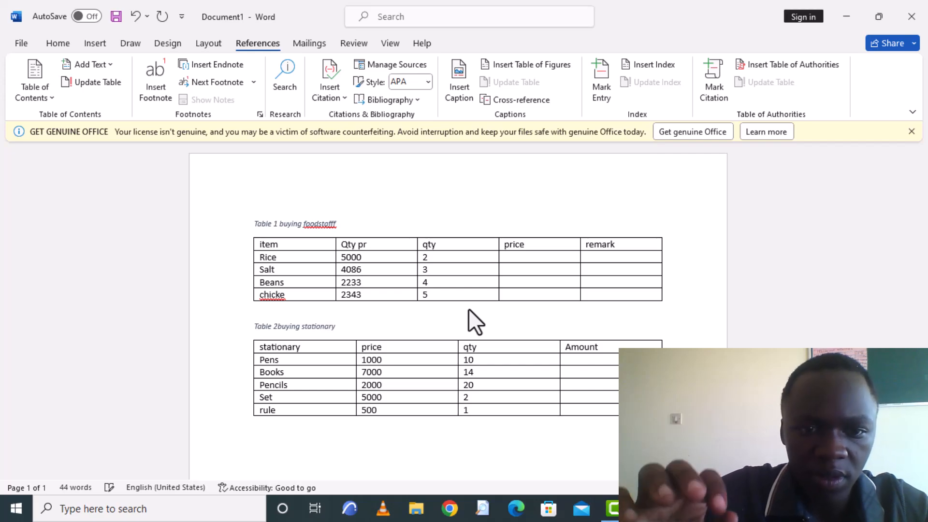
pyautogui.click(578, 411)
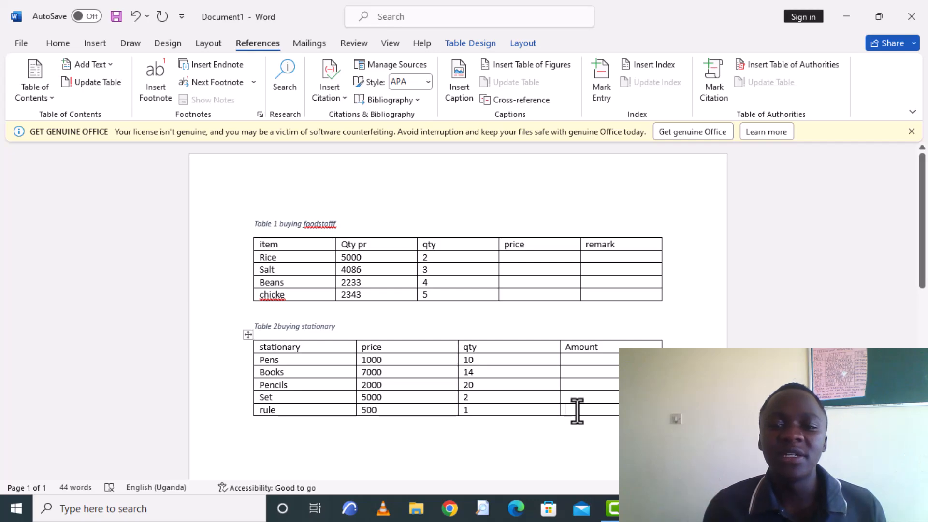
# Step: Insert a table of figures on the empty line above the first caption, using the Table caption label and the From template format
pyautogui.click(548, 451)
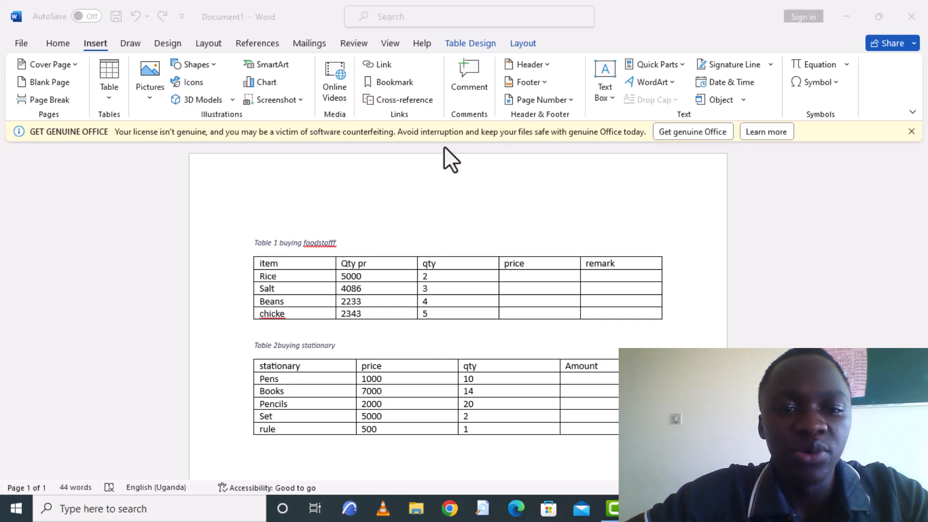
pyautogui.click(265, 213)
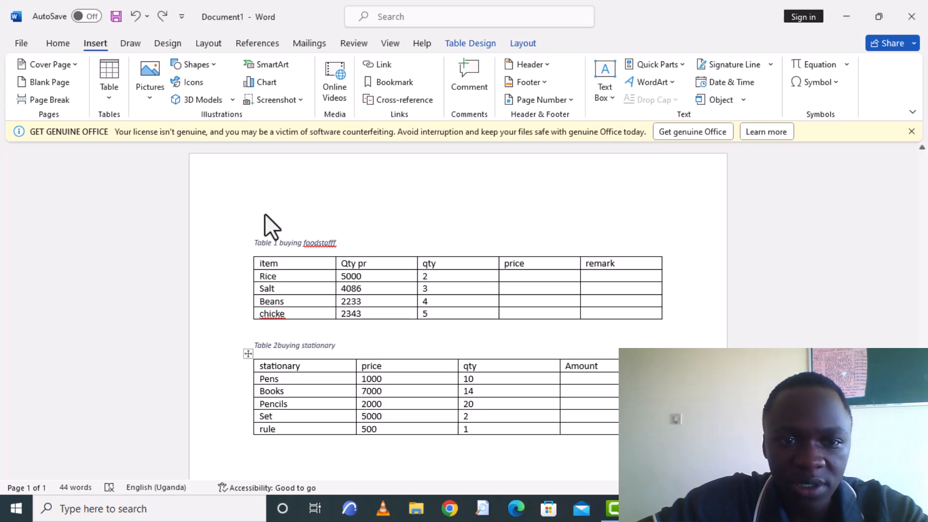
pyautogui.click(265, 213)
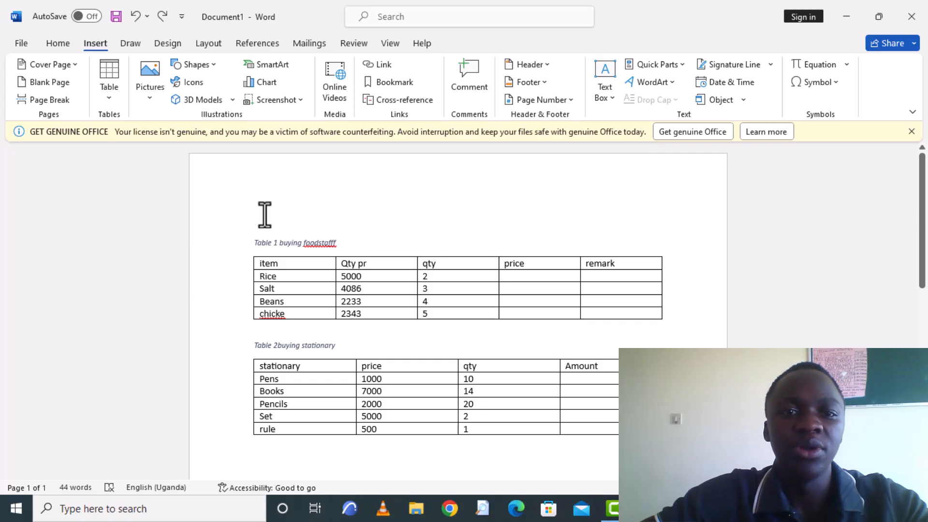
pyautogui.click(256, 41)
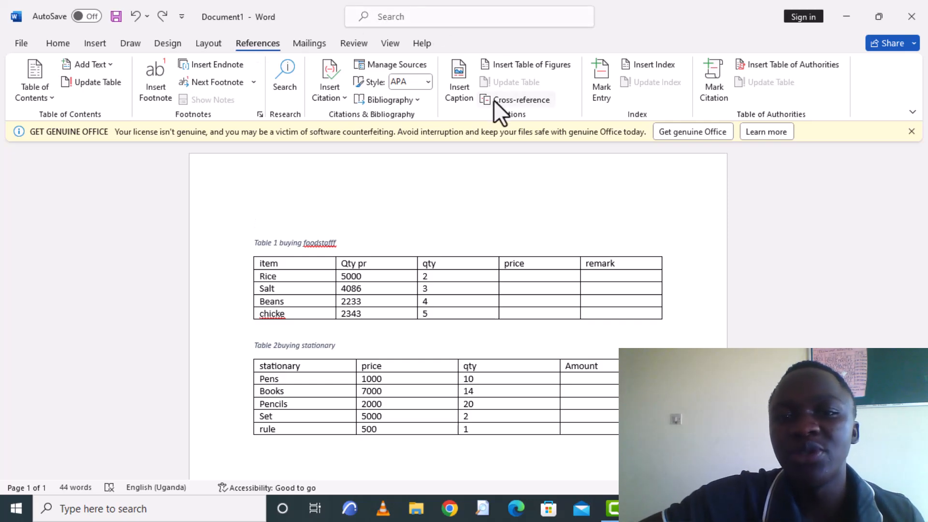
pyautogui.click(530, 61)
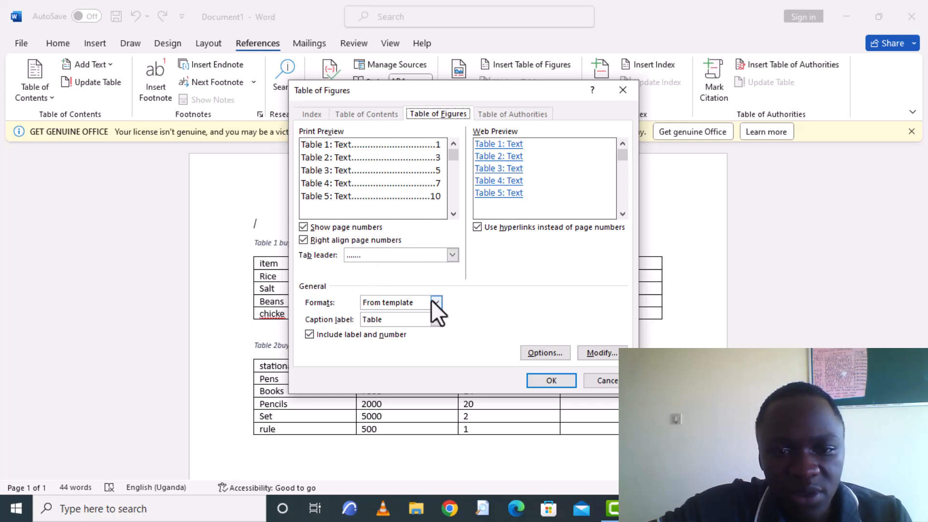
pyautogui.click(436, 320)
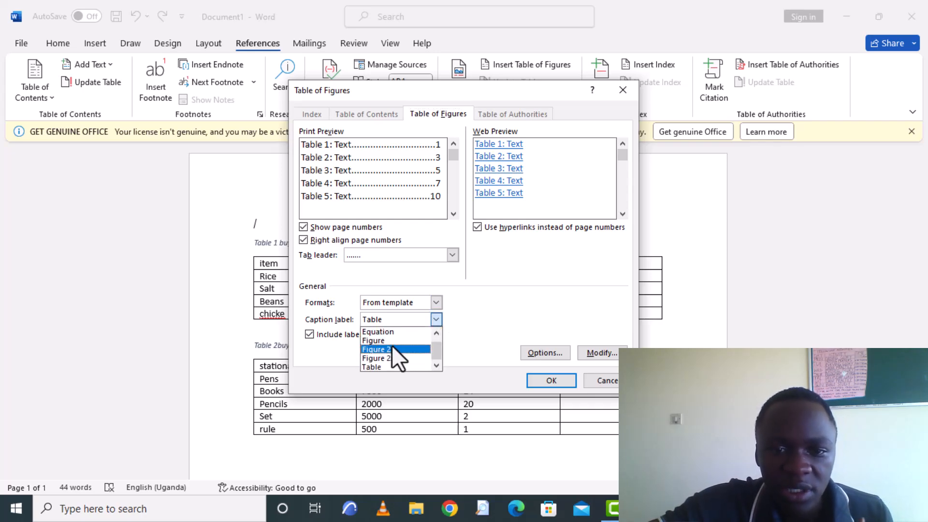
pyautogui.click(378, 367)
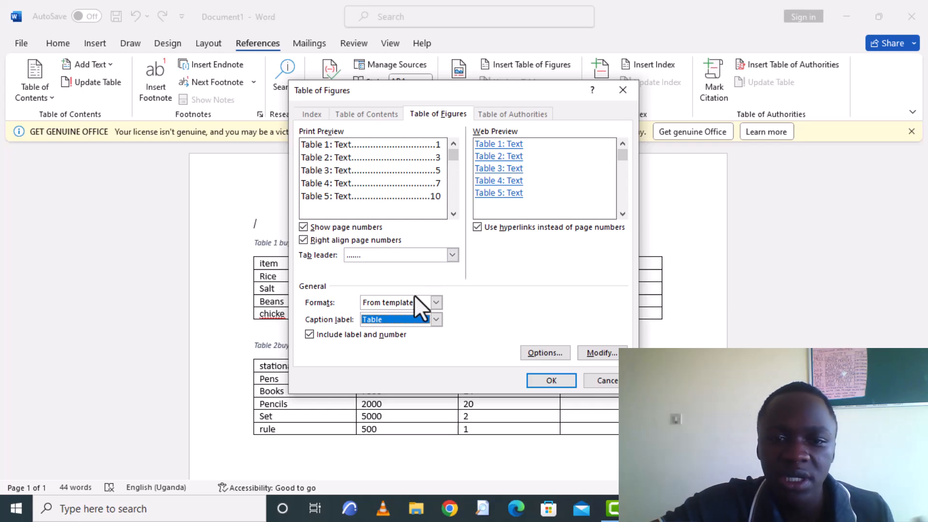
pyautogui.click(542, 377)
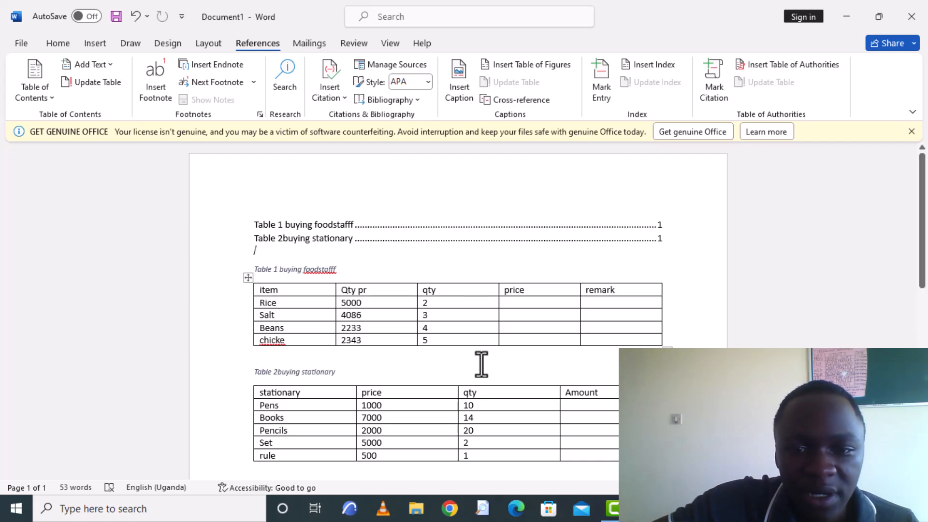
pyautogui.click(410, 416)
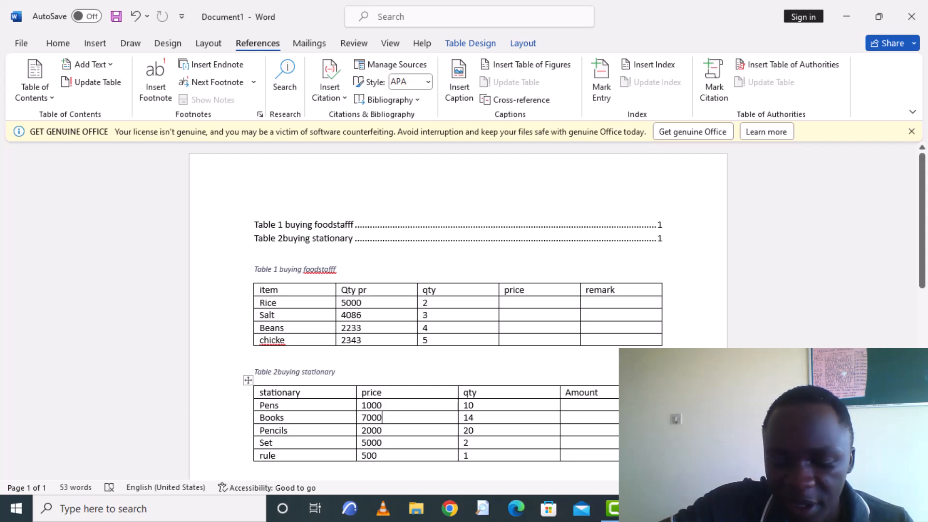
pyautogui.rightClick(658, 422)
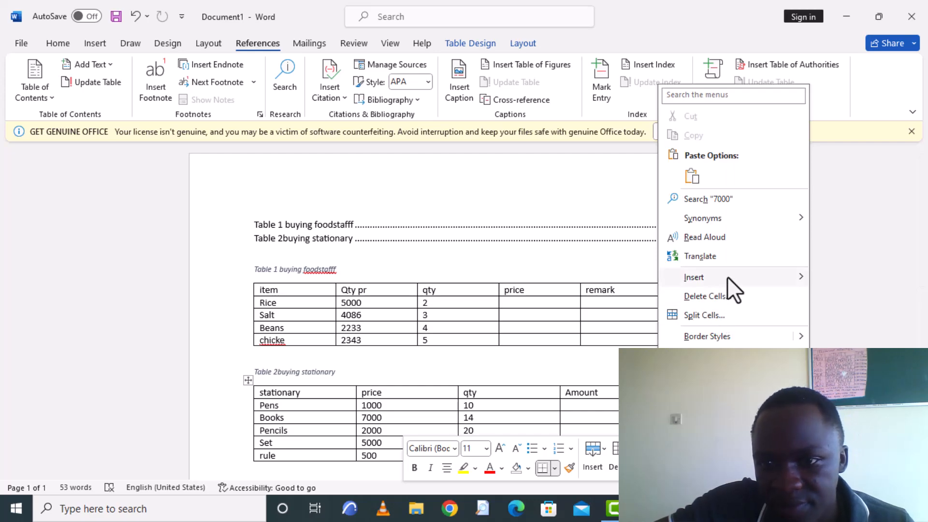
pyautogui.moveTo(727, 278)
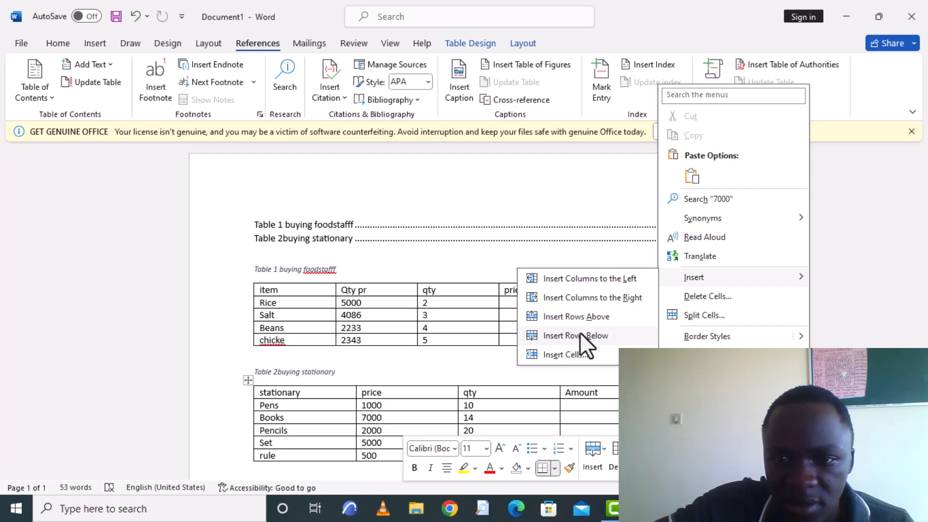
pyautogui.click(503, 356)
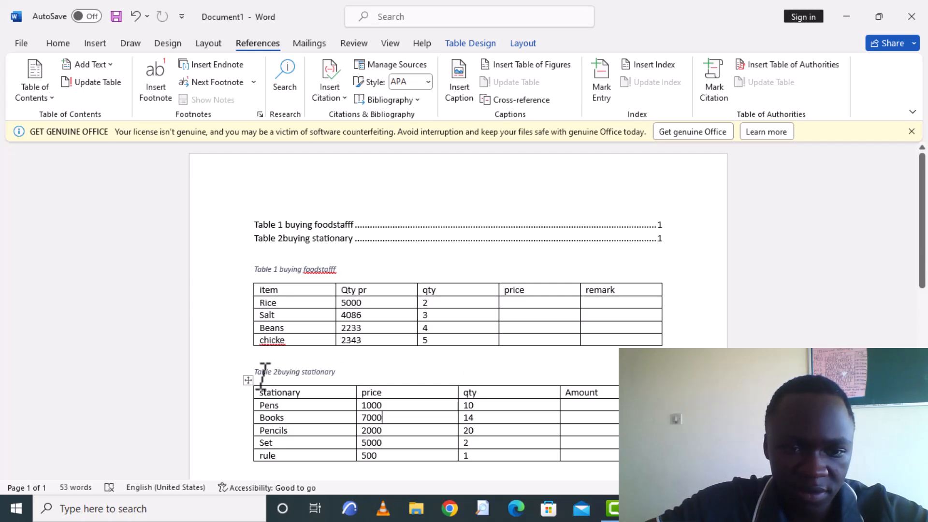
# Step: Copy the whole stationary table and delete it from below its caption
pyautogui.click(249, 381)
pyautogui.hotkey('ctrl', 'c')
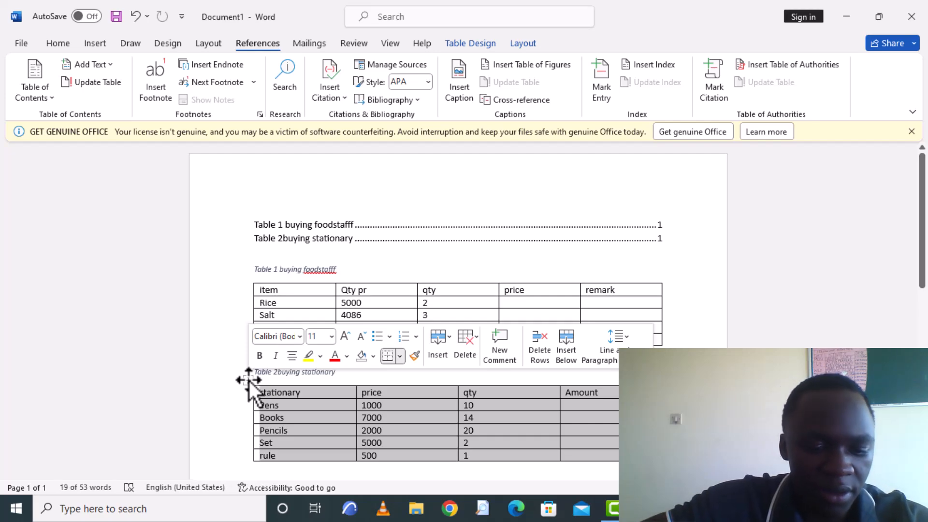
pyautogui.press('BackSpace')
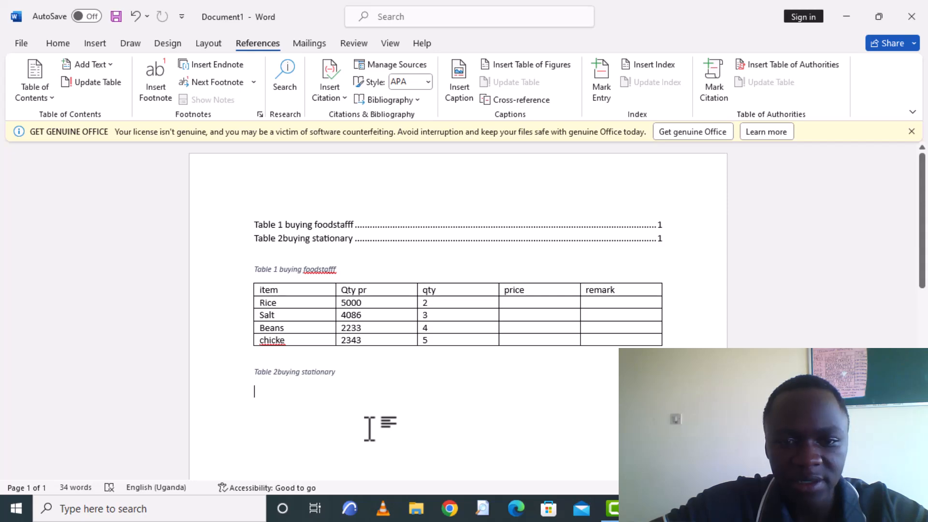
# Step: Insert a page break below the stationary caption and paste the copied stationary table on the new page
pyautogui.scroll(-4, 369, 428)
pyautogui.scroll(-5, 370, 429)
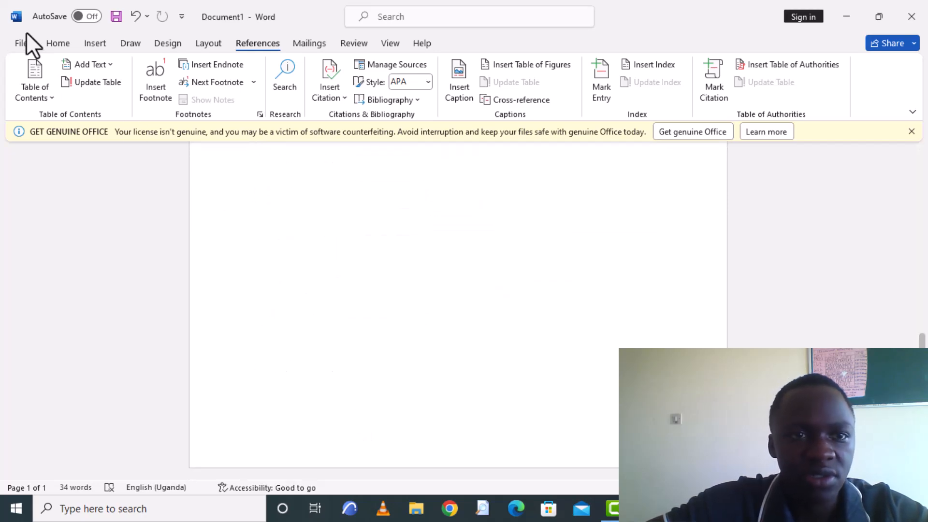
pyautogui.click(101, 45)
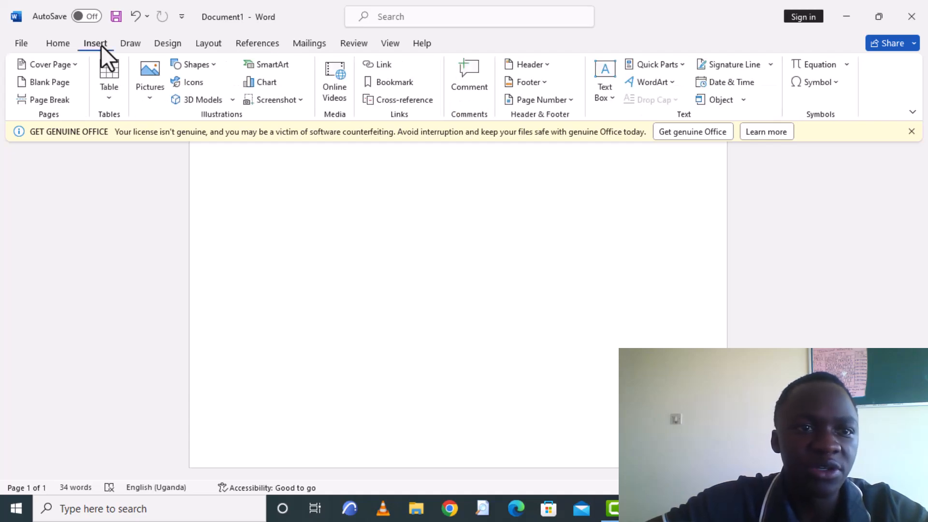
pyautogui.click(35, 101)
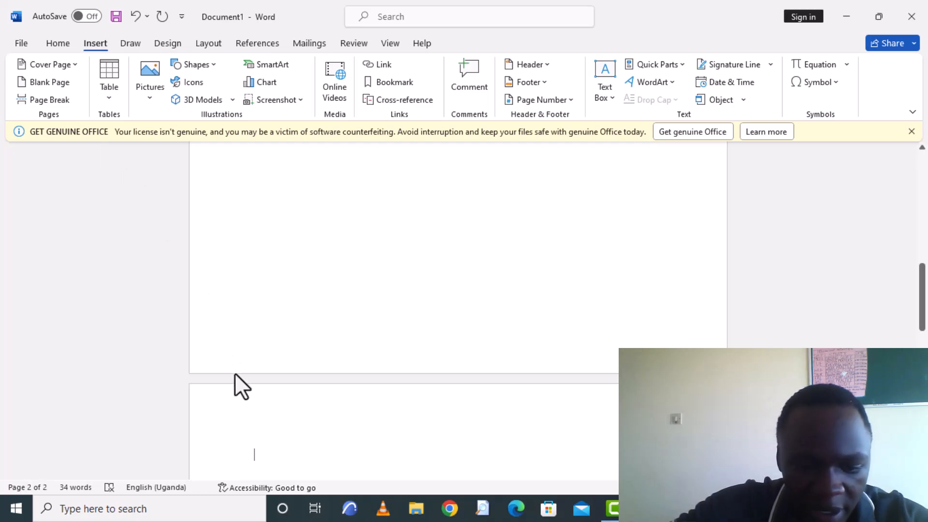
pyautogui.hotkey('ctrl', 'v')
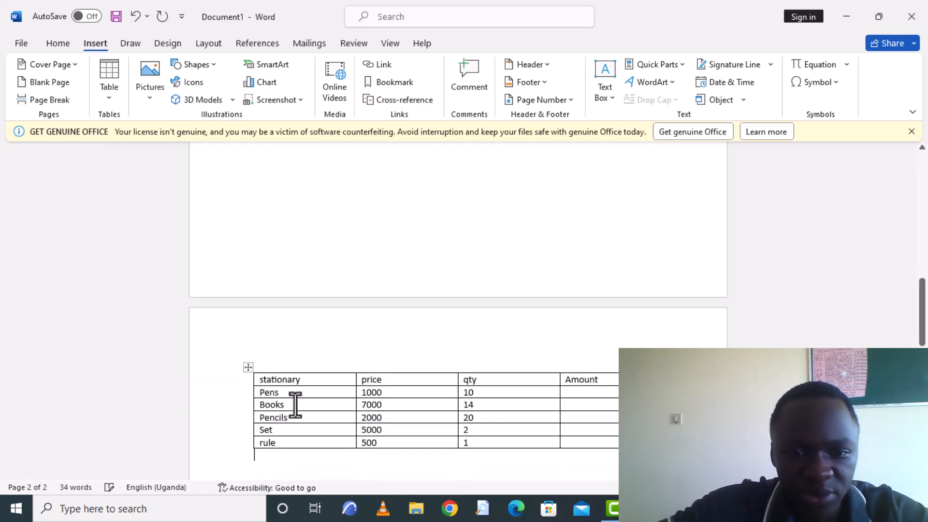
# Step: Copy the "Table 2buying stationary" caption line and delete it from the first page
pyautogui.scroll(-2, 316, 185)
pyautogui.scroll(5, 315, 185)
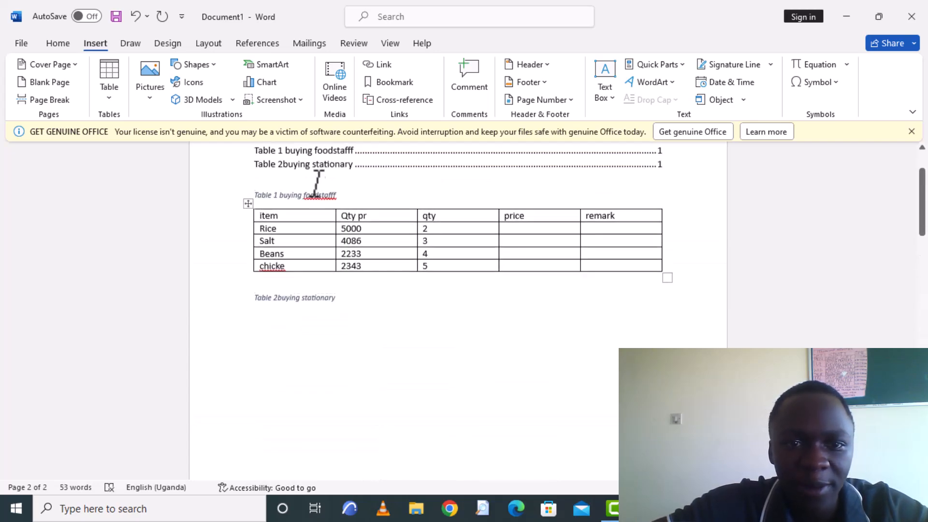
pyautogui.click(336, 298)
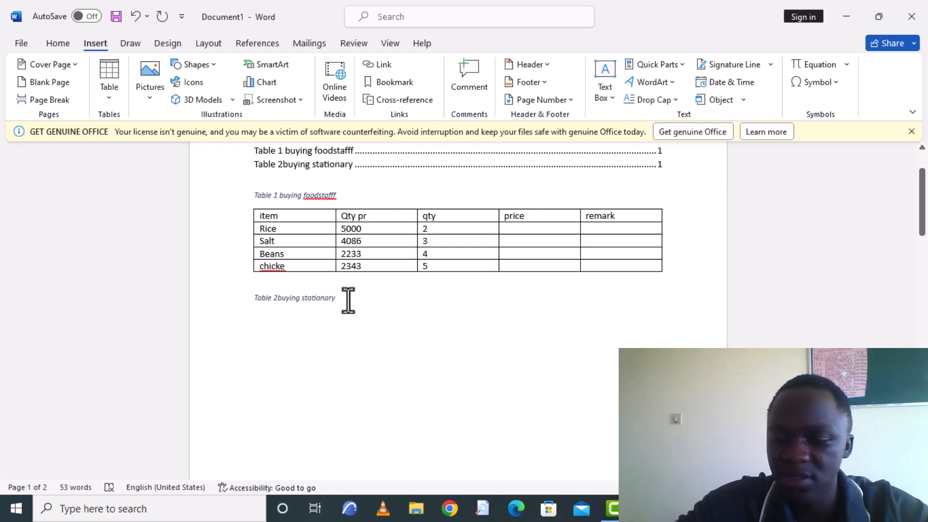
pyautogui.doubleClick(348, 301)
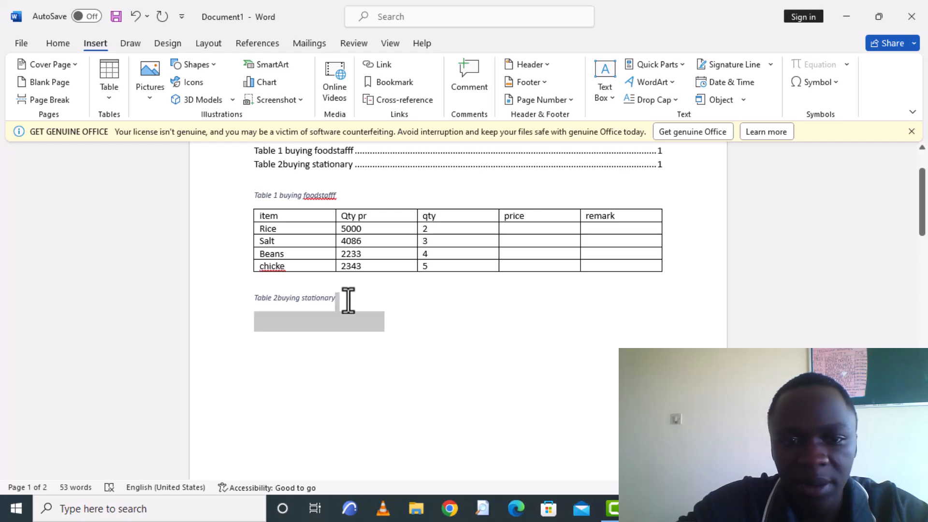
pyautogui.click(348, 301)
pyautogui.hotkey('shift', 'Up')
pyautogui.hotkey('ctrl', 'c')
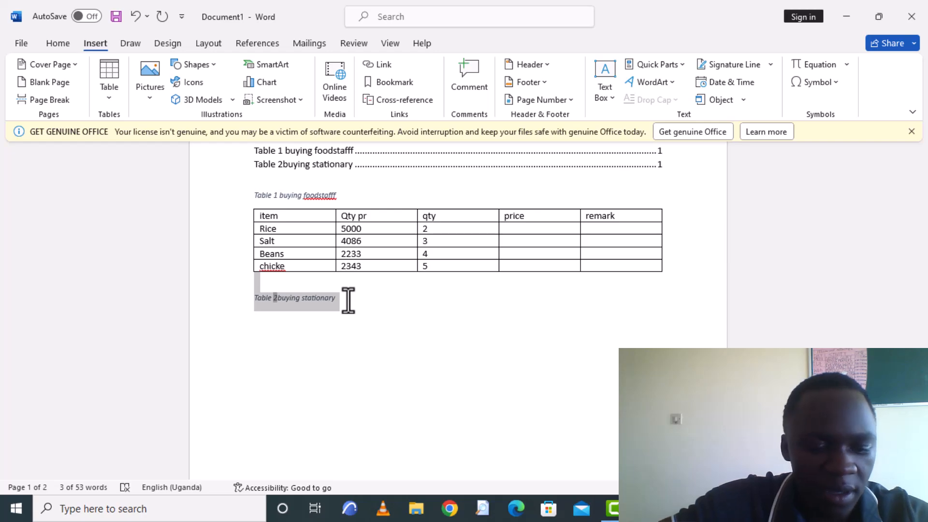
pyautogui.press('Delete')
pyautogui.scroll(-5, 363, 374)
pyautogui.scroll(-5, 364, 374)
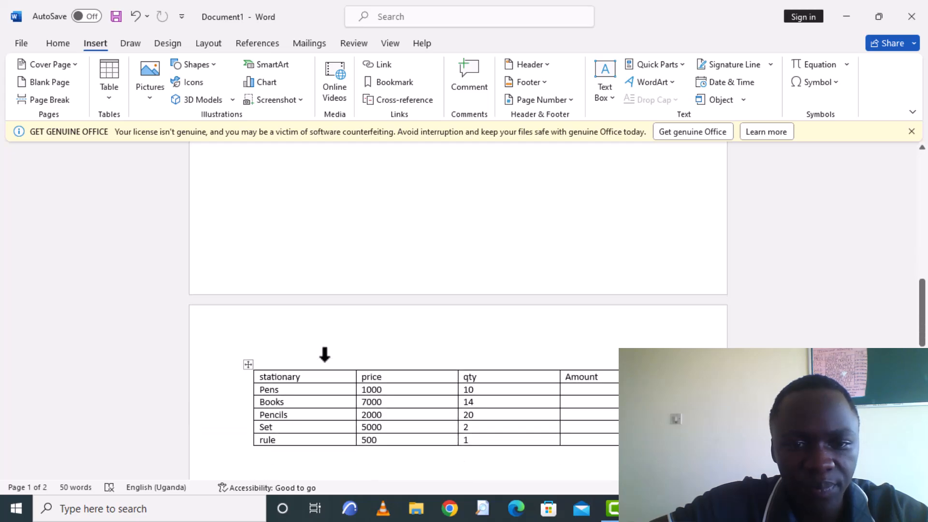
pyautogui.click(317, 367)
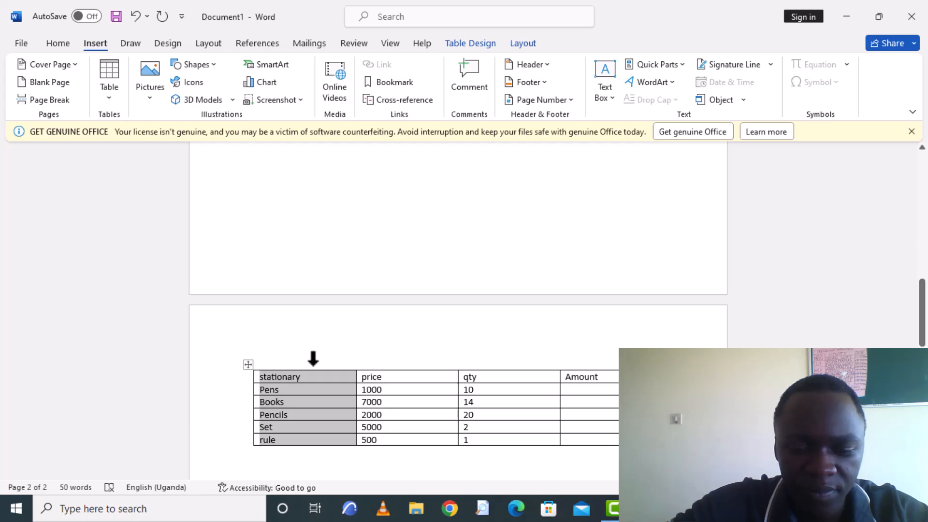
pyautogui.press('Return')
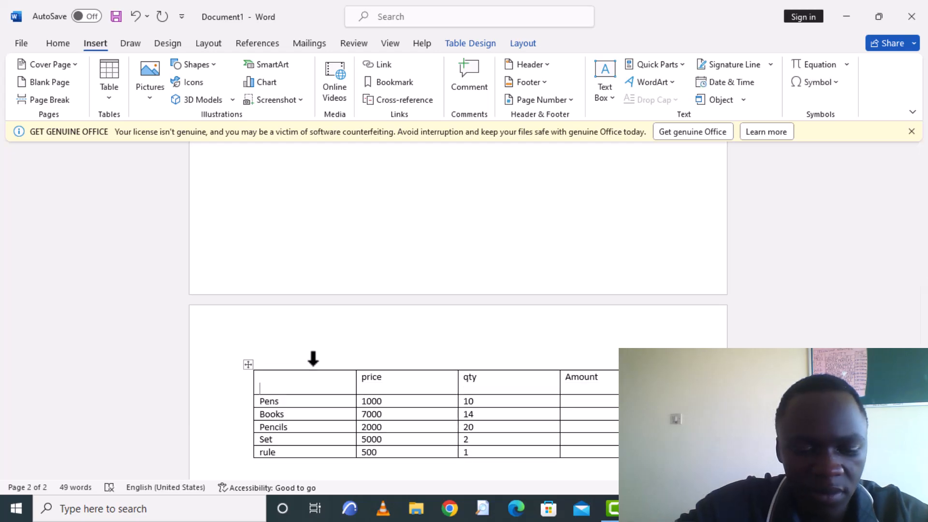
pyautogui.hotkey('ctrl', 'z')
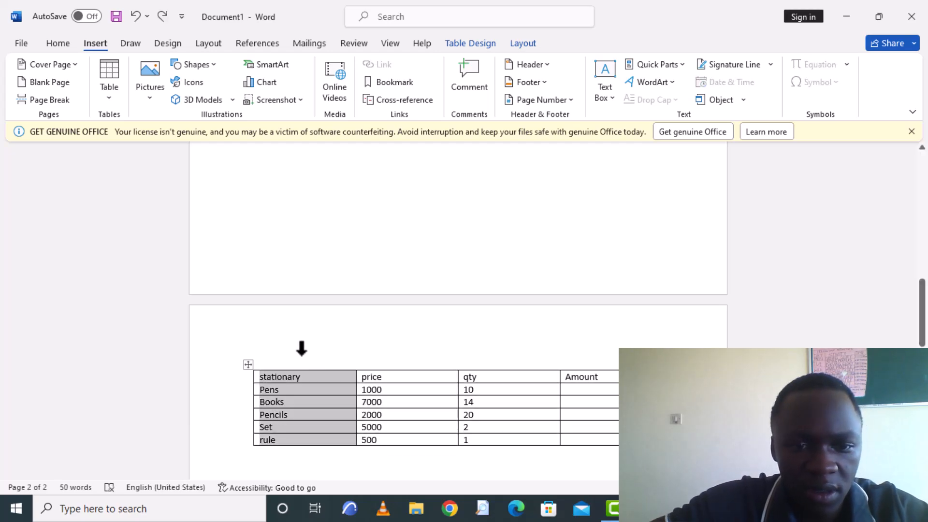
pyautogui.doubleClick(300, 349)
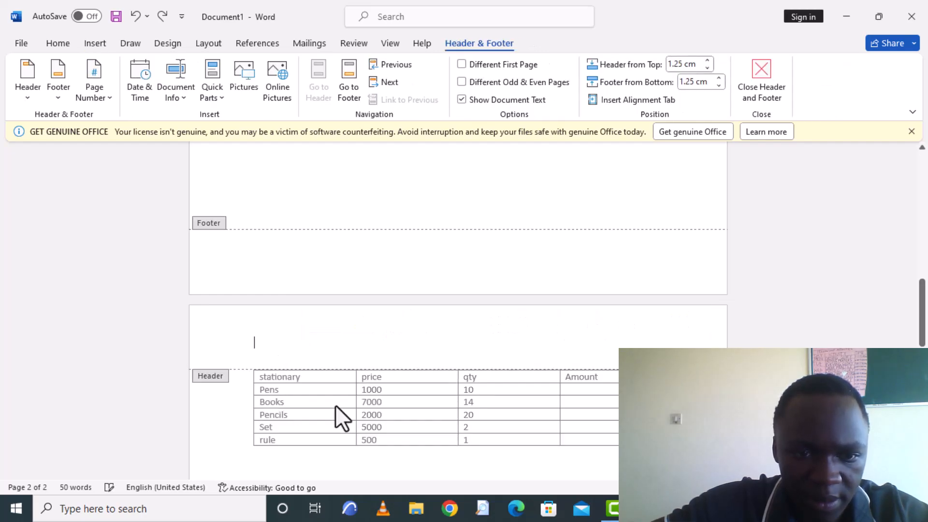
pyautogui.doubleClick(236, 376)
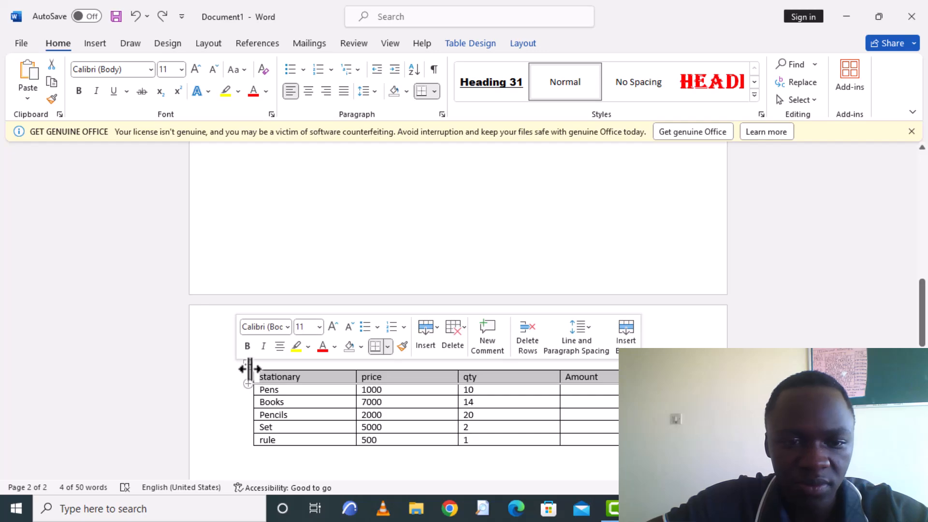
# Step: Move the stationary table down on the second page and paste the copied caption on the free line above it
pyautogui.moveTo(248, 365); pyautogui.dragTo(257, 403)
pyautogui.click(267, 386)
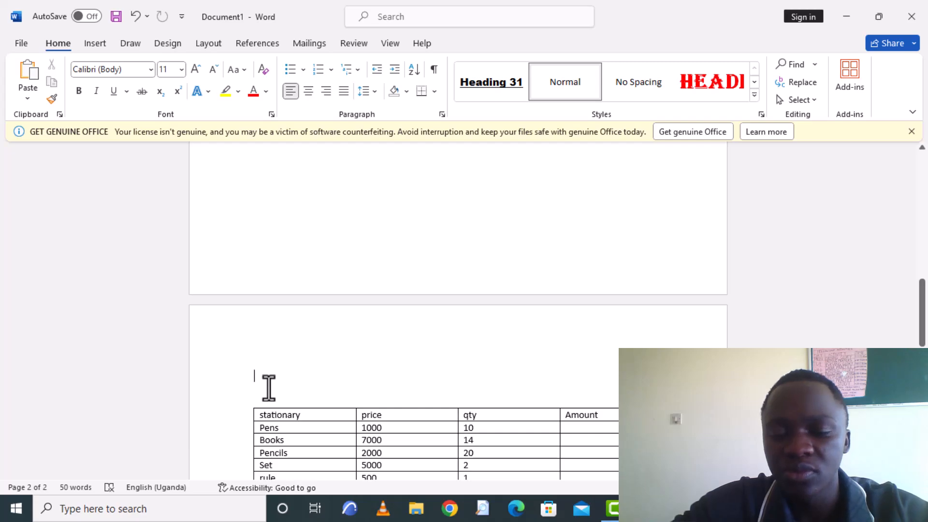
pyautogui.hotkey('ctrl', 'v')
pyautogui.scroll(-1, 268, 388)
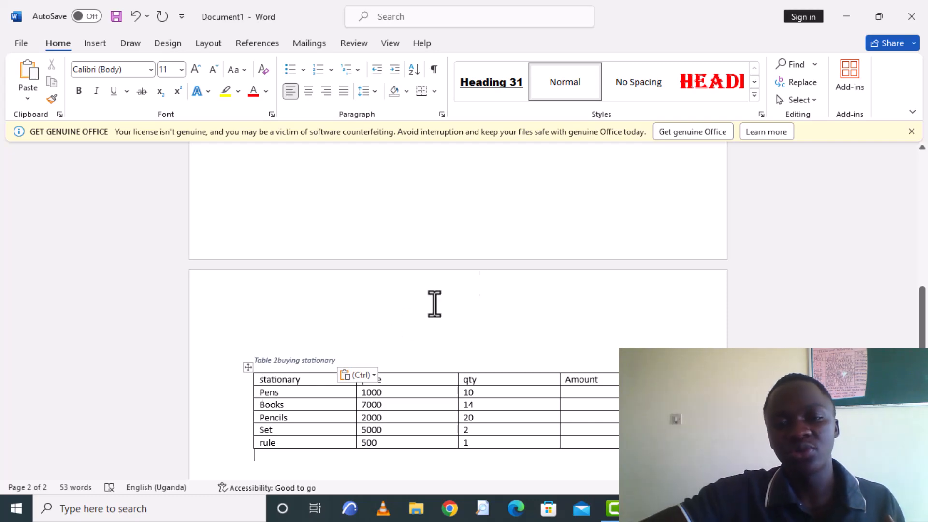
# Step: Update the table of figures on the first page with the Update page numbers only option
pyautogui.scroll(-1, 477, 284)
pyautogui.scroll(10, 477, 284)
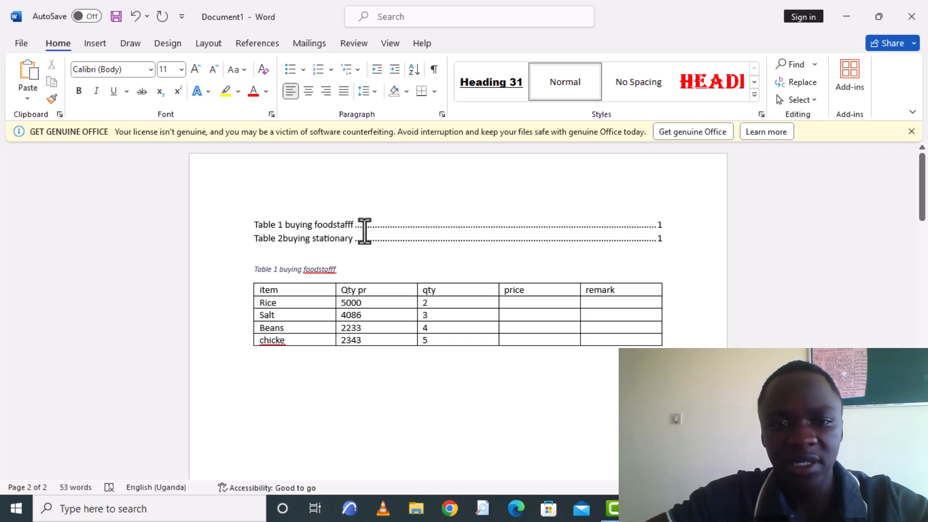
pyautogui.rightClick(363, 231)
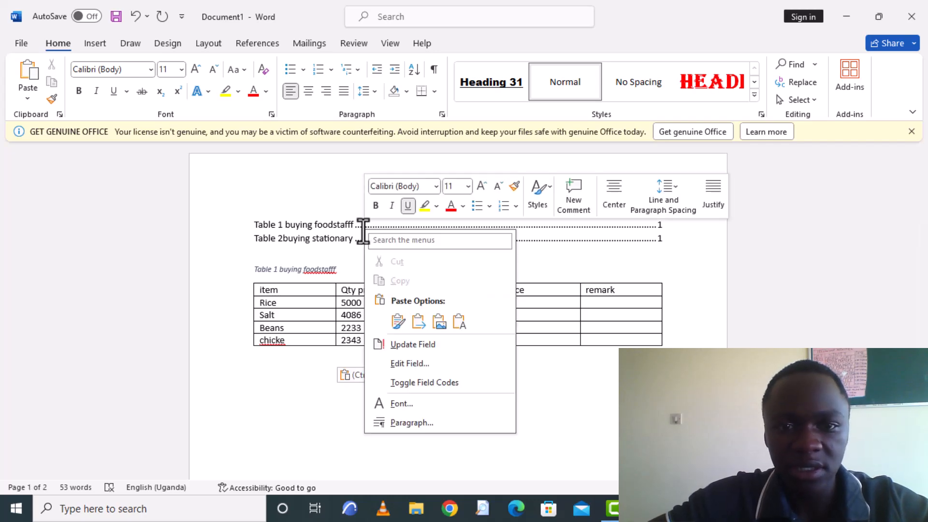
pyautogui.click(396, 345)
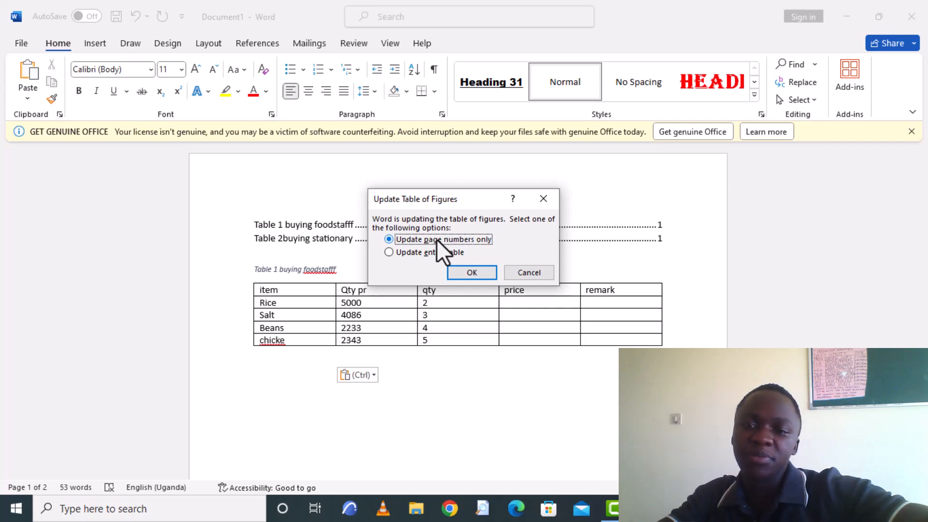
pyautogui.click(439, 252)
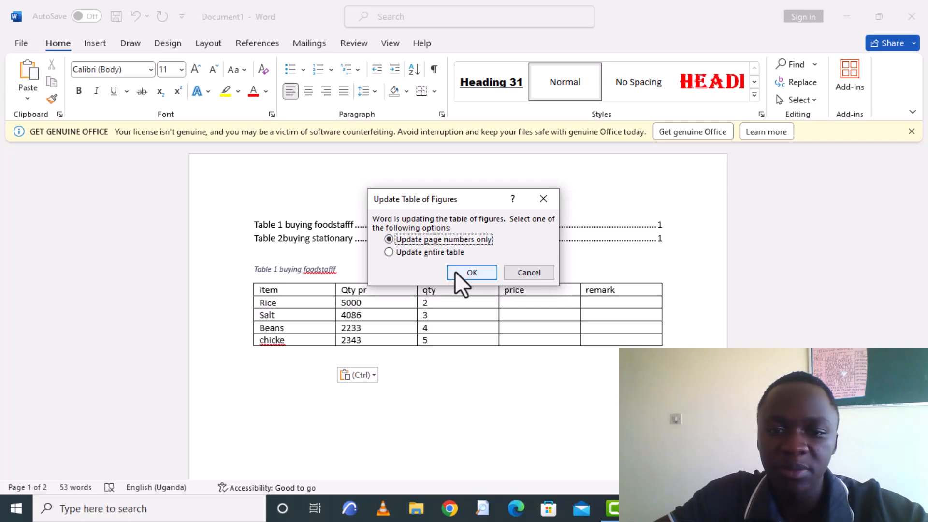
pyautogui.click(462, 274)
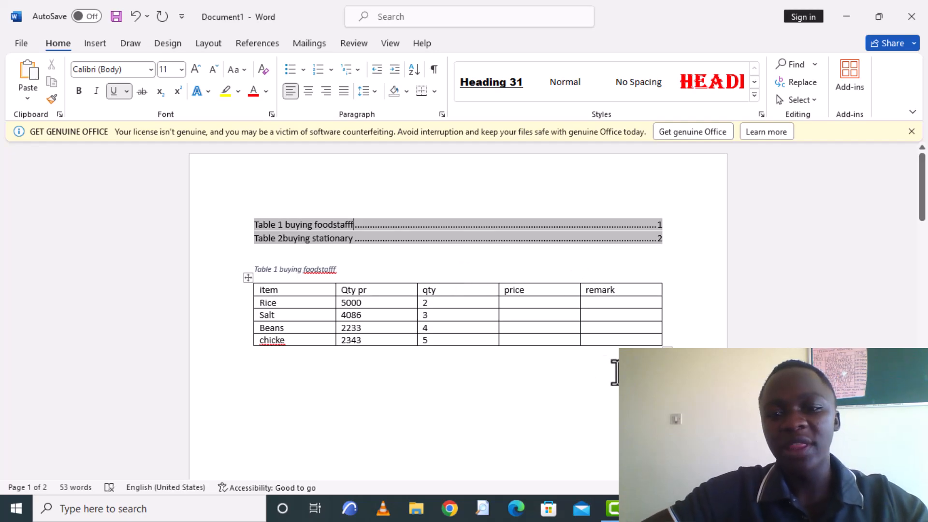
pyautogui.click(384, 352)
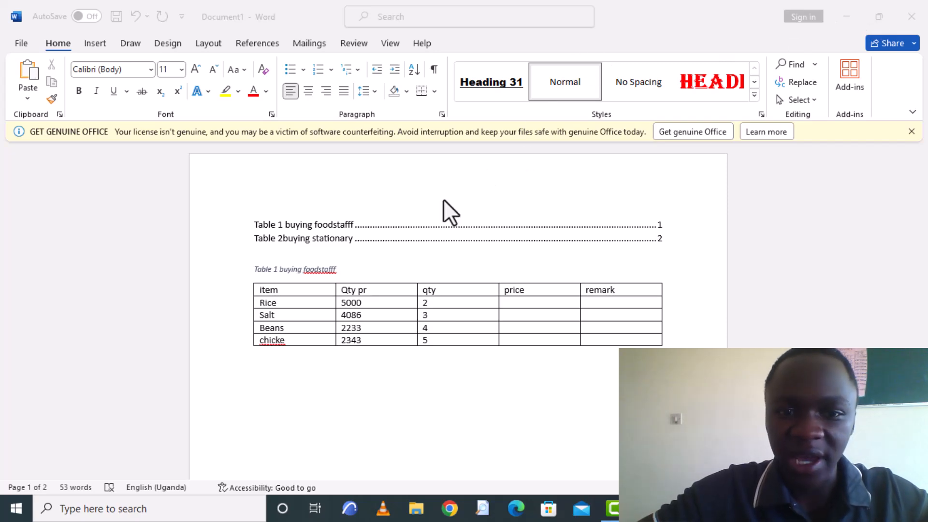
# Step: Select all rows of the "Qty pr" and "qty" columns in the foodstuff table
pyautogui.click(355, 291)
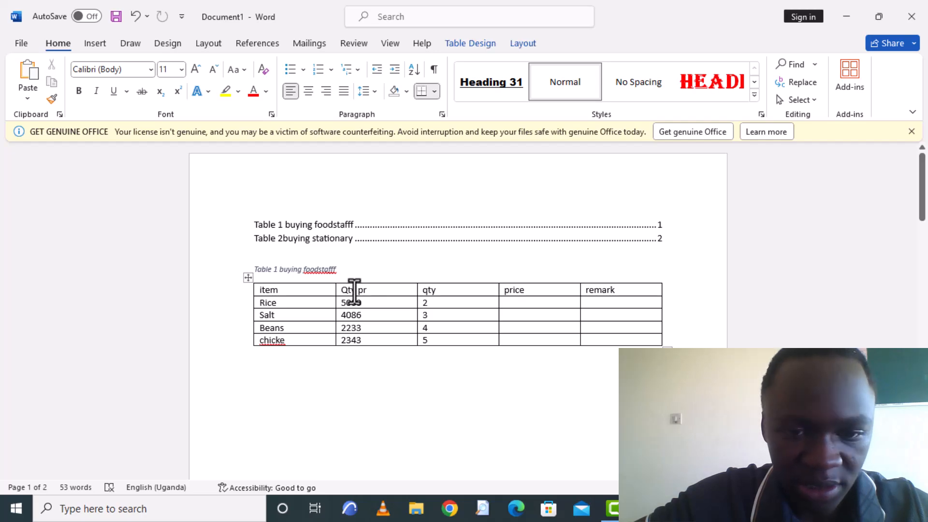
pyautogui.hotkey('shift', 'Down')
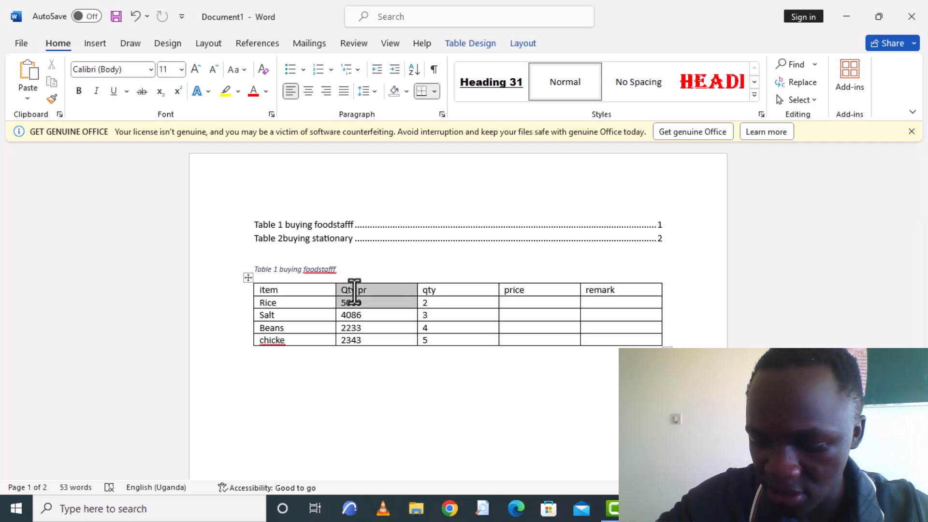
pyautogui.hotkey('shift', 'Down')
pyautogui.hotkey('shift', 'Down')
pyautogui.hotkey('shift', 'Down')
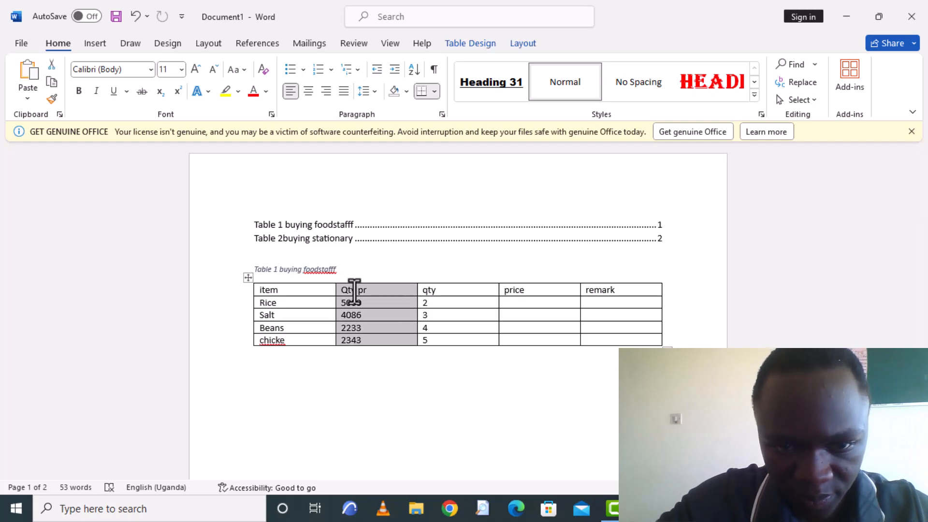
pyautogui.hotkey('shift', 'Right')
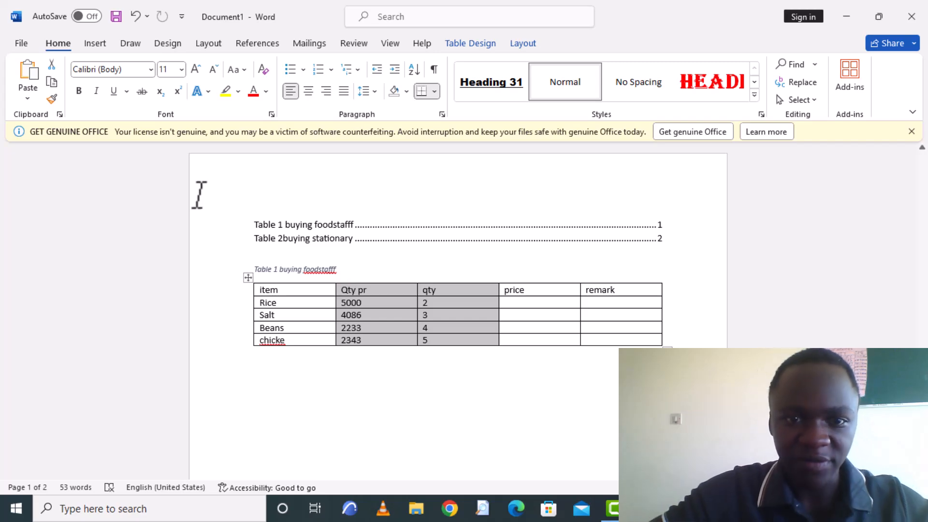
# Step: Try to insert a pie chart from the selected columns, close its data sheet, and undo the insertion
pyautogui.click(102, 42)
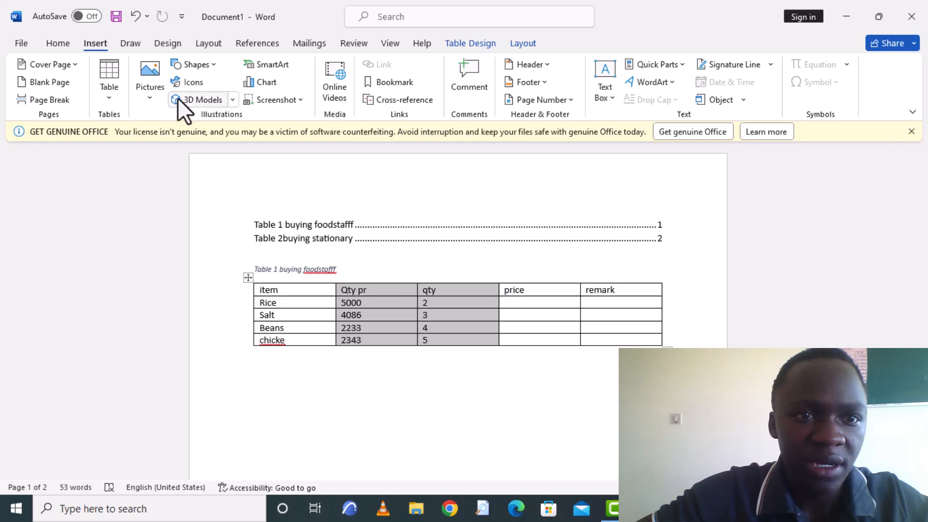
pyautogui.click(271, 80)
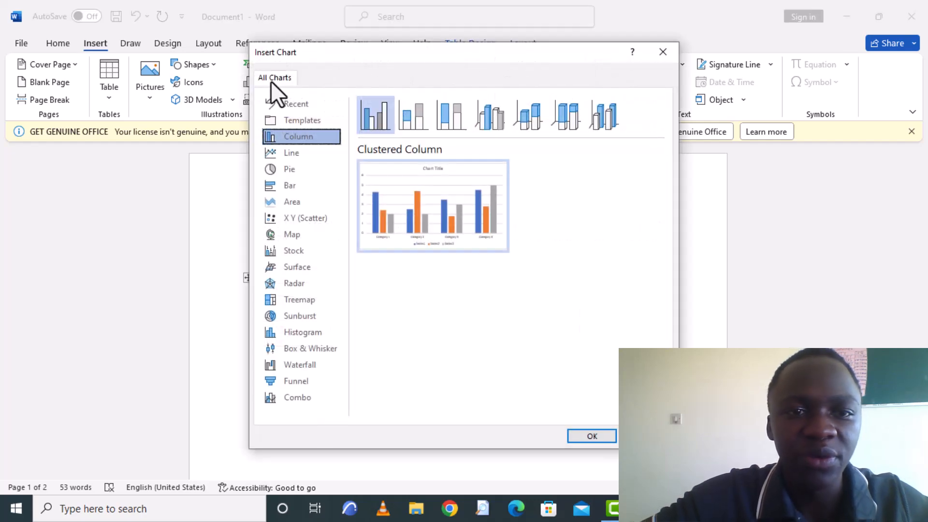
pyautogui.click(298, 170)
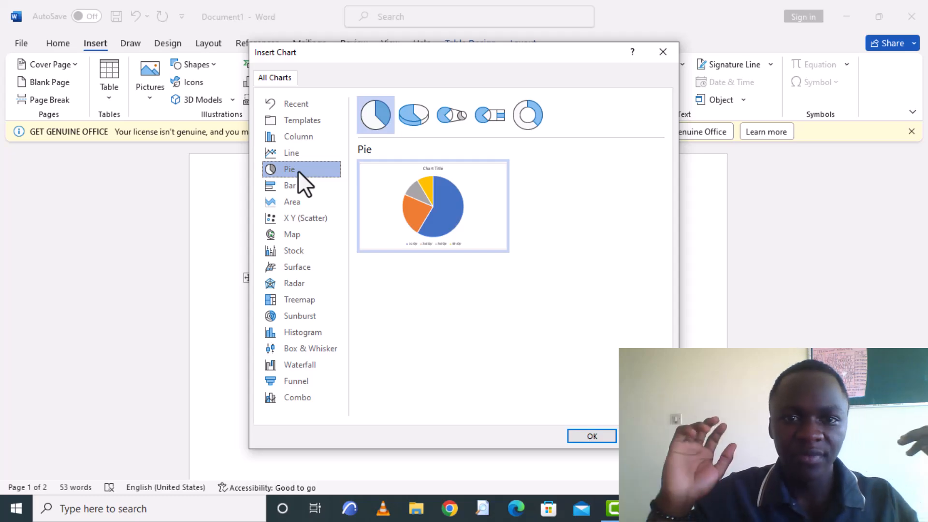
pyautogui.click(578, 438)
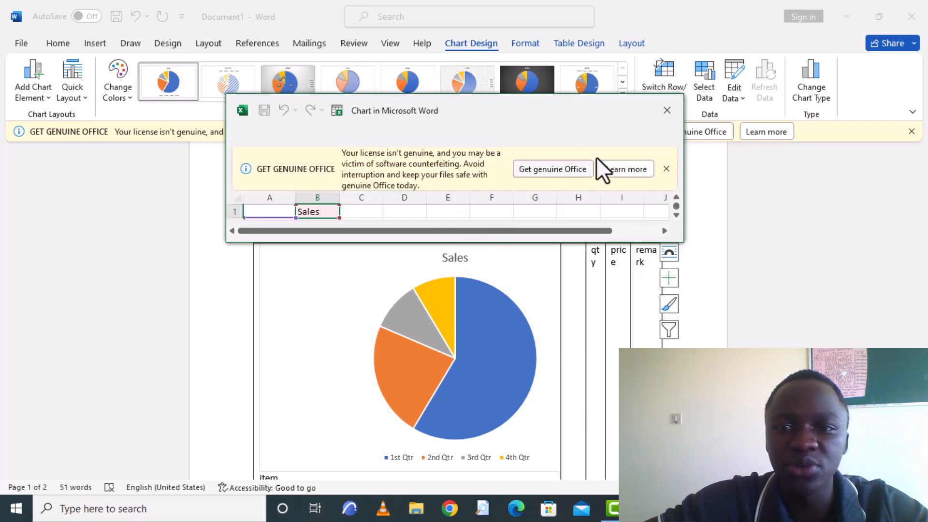
pyautogui.click(663, 108)
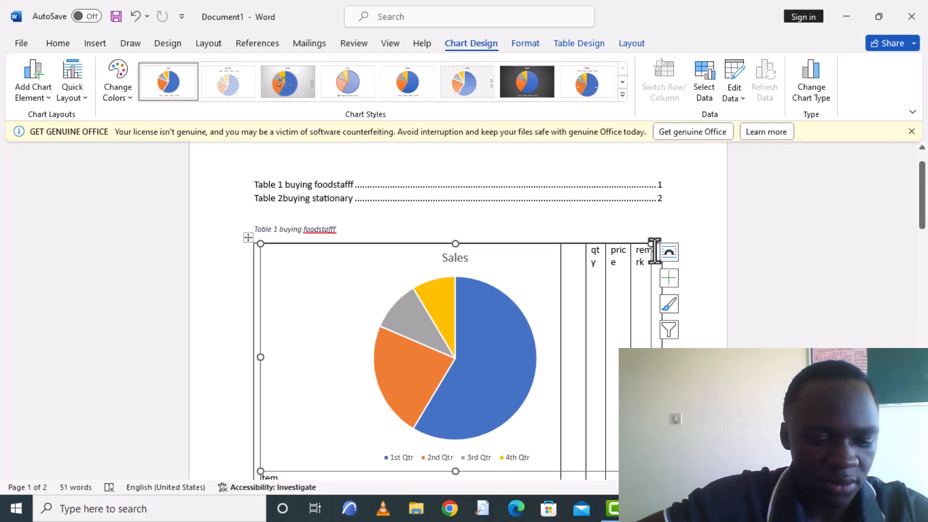
pyautogui.hotkey('ctrl', 'z')
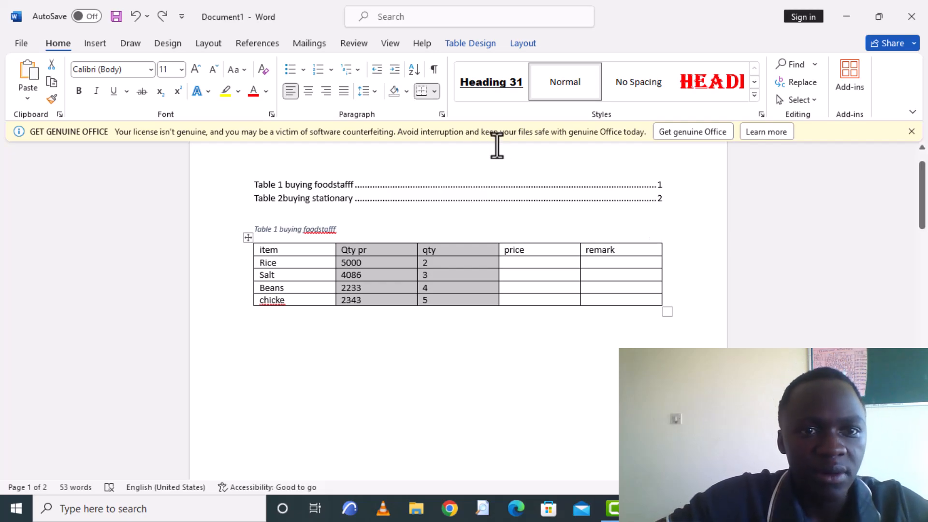
# Step: Try to insert a clustered column chart from the selected table columns, close its data sheet, and undo the insertion
pyautogui.click(99, 43)
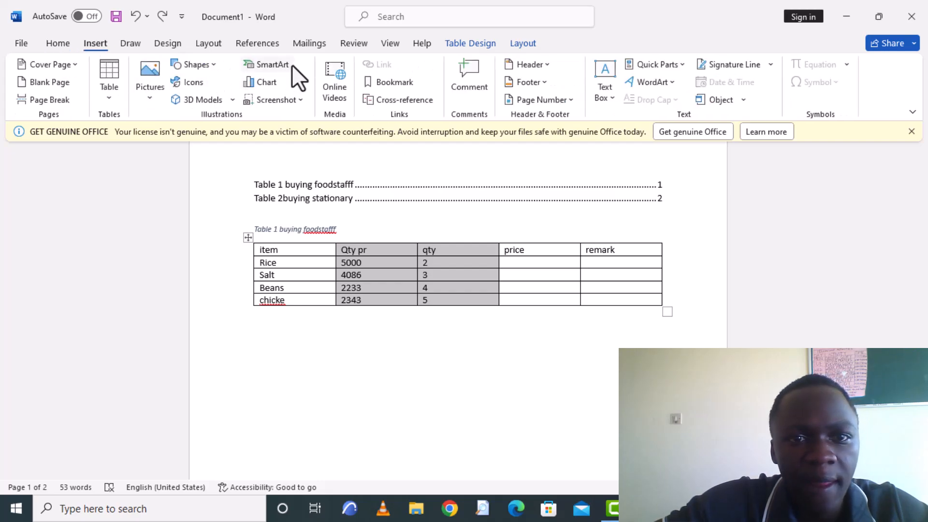
pyautogui.click(274, 77)
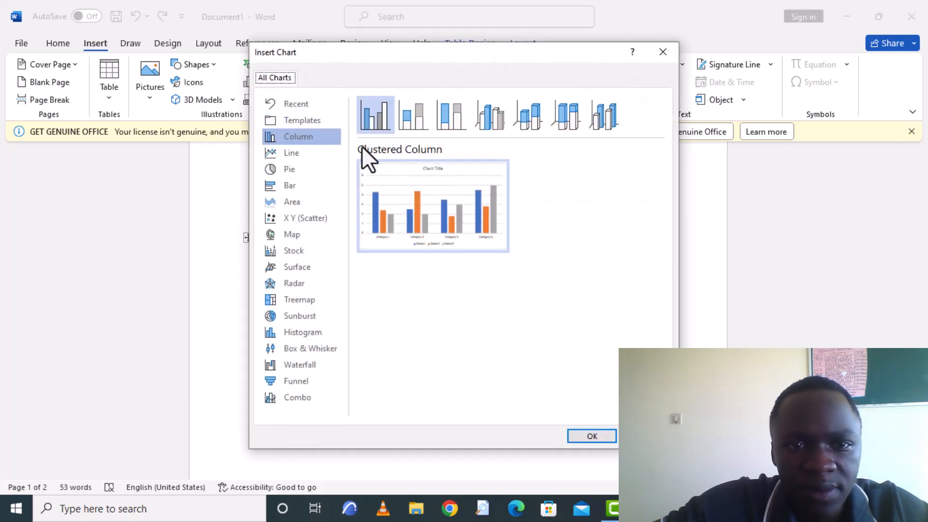
pyautogui.moveTo(394, 174)
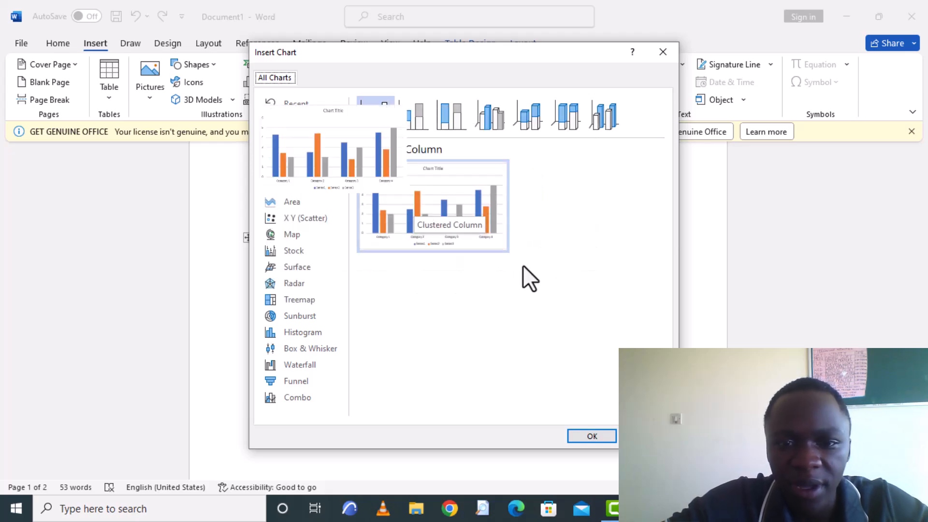
pyautogui.click(599, 437)
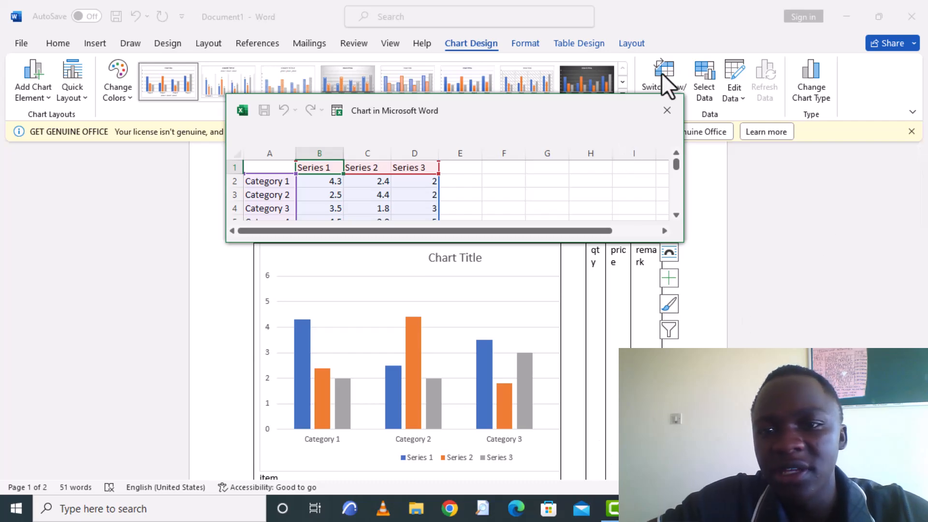
pyautogui.click(666, 110)
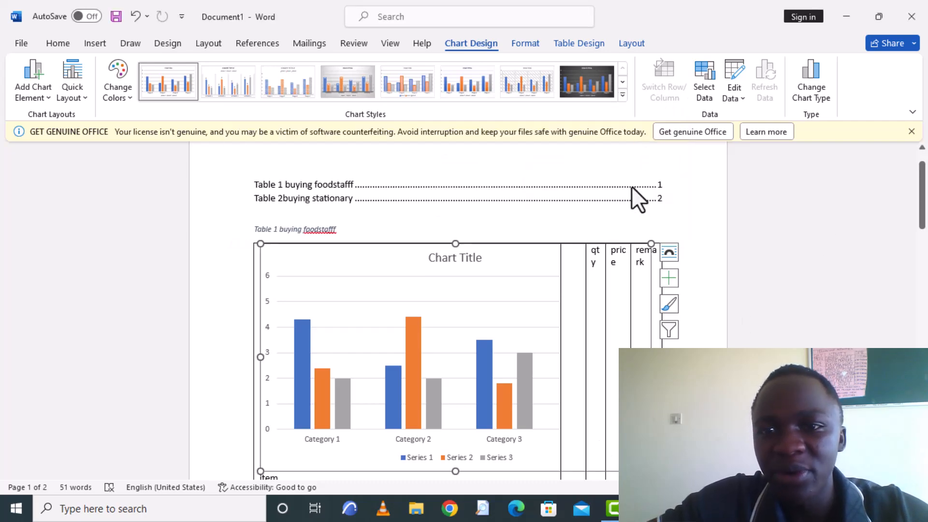
pyautogui.hotkey('ctrl', 'z')
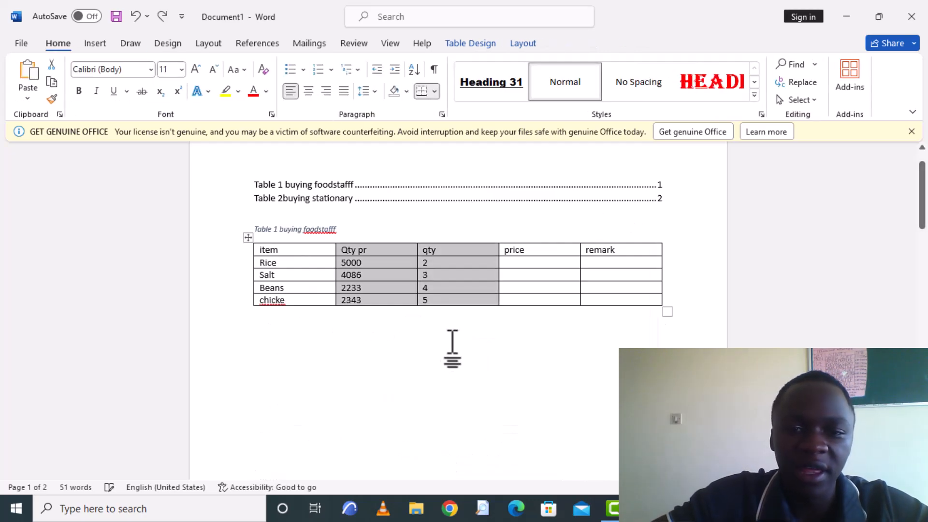
# Step: Try adding a page break below the foodstuff table, and undo it
pyautogui.click(452, 346)
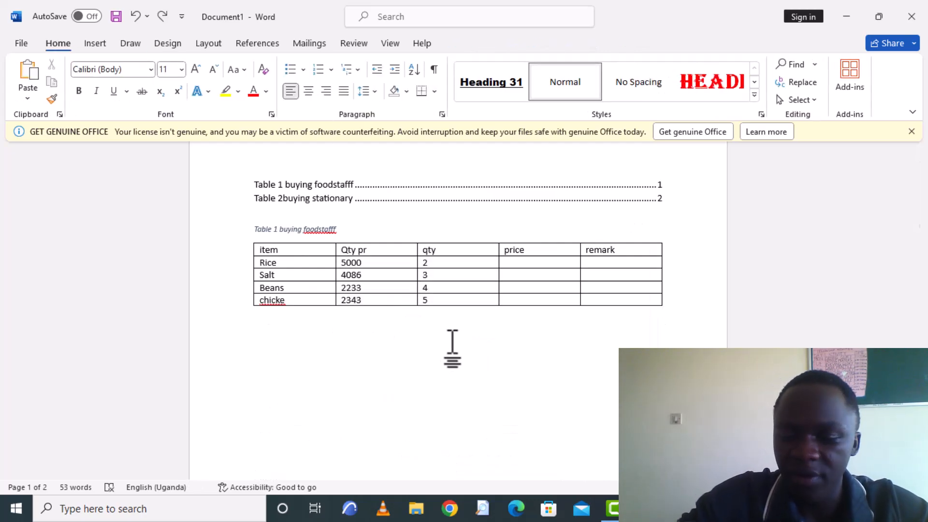
pyautogui.hotkey('ctrl', 'Return')
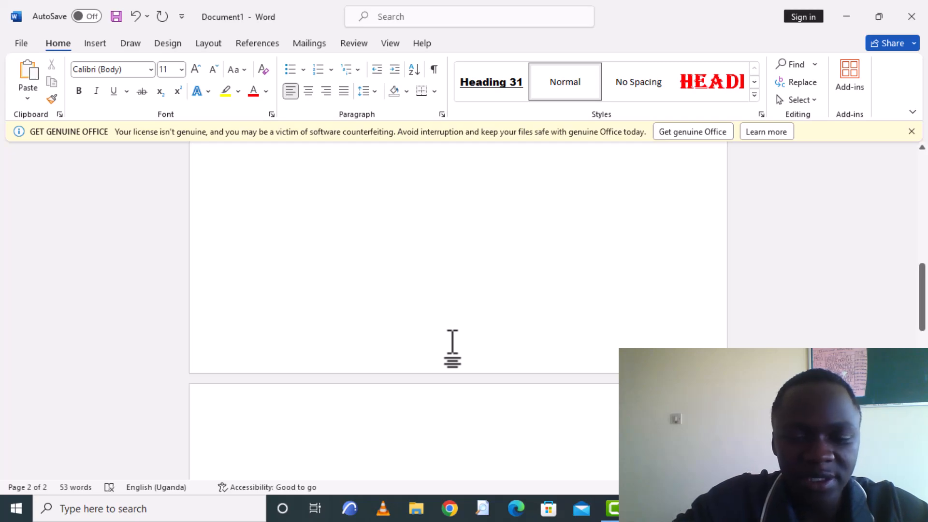
pyautogui.hotkey('ctrl', 'z')
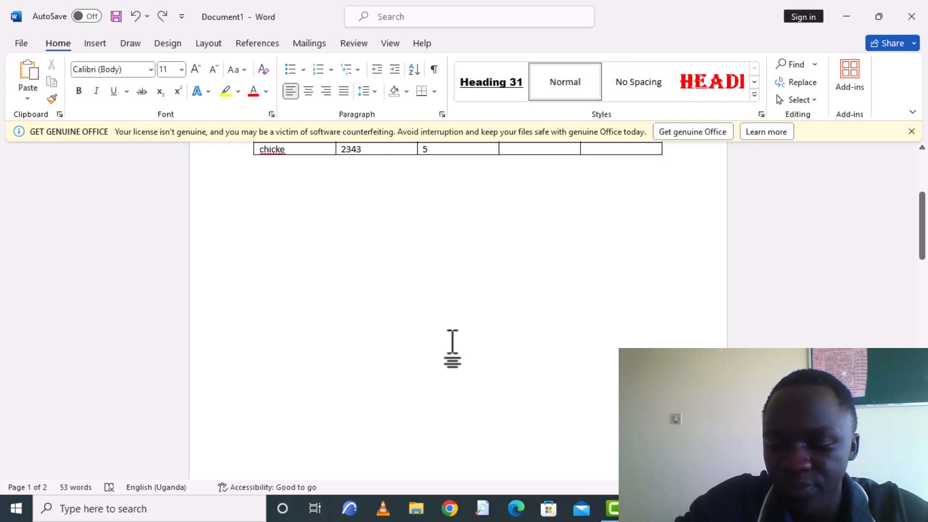
pyautogui.hotkey('ctrl', 'y')
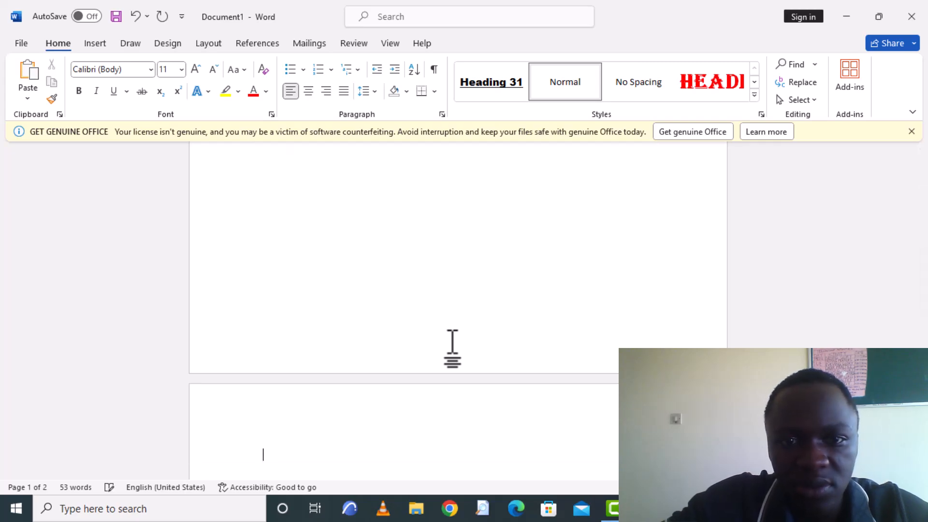
pyautogui.hotkey('ctrl', 'z')
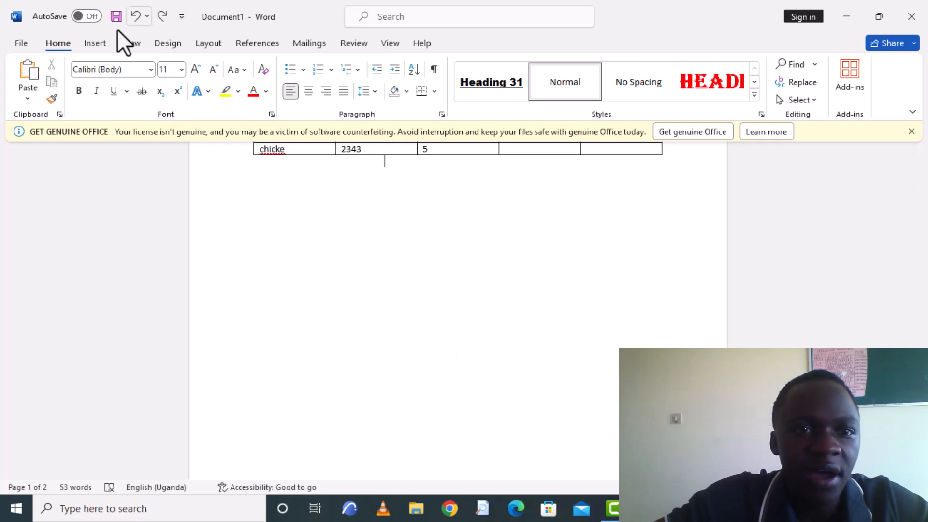
# Step: Insert a clustered column chart with no table cells selected
pyautogui.click(101, 42)
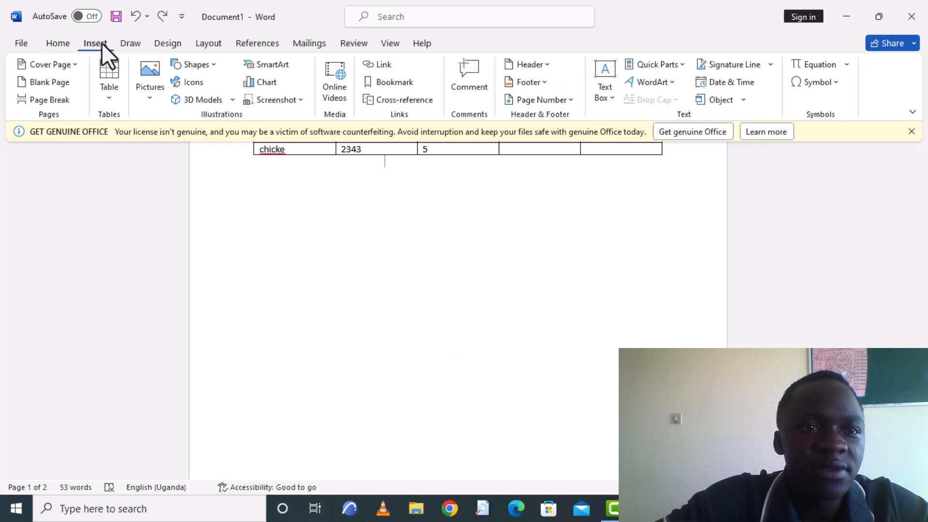
pyautogui.click(264, 81)
pyautogui.moveTo(482, 243)
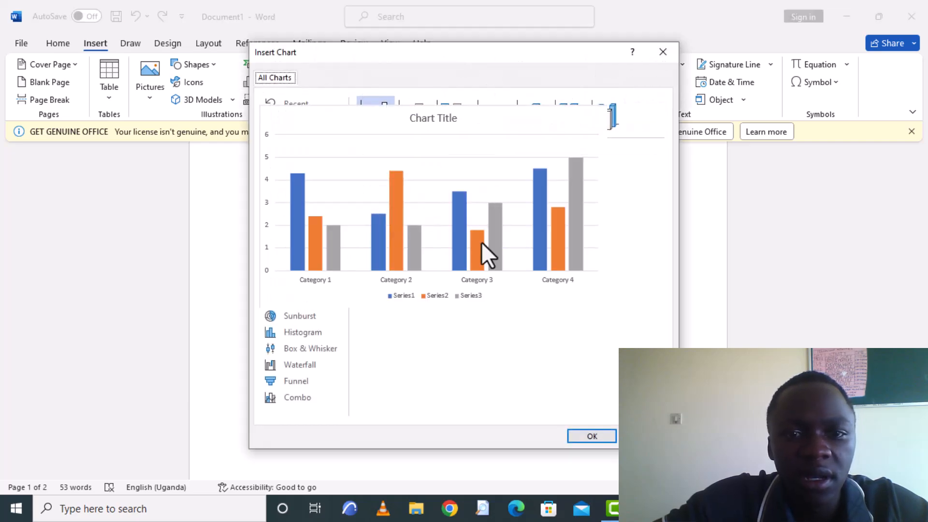
pyautogui.click(607, 438)
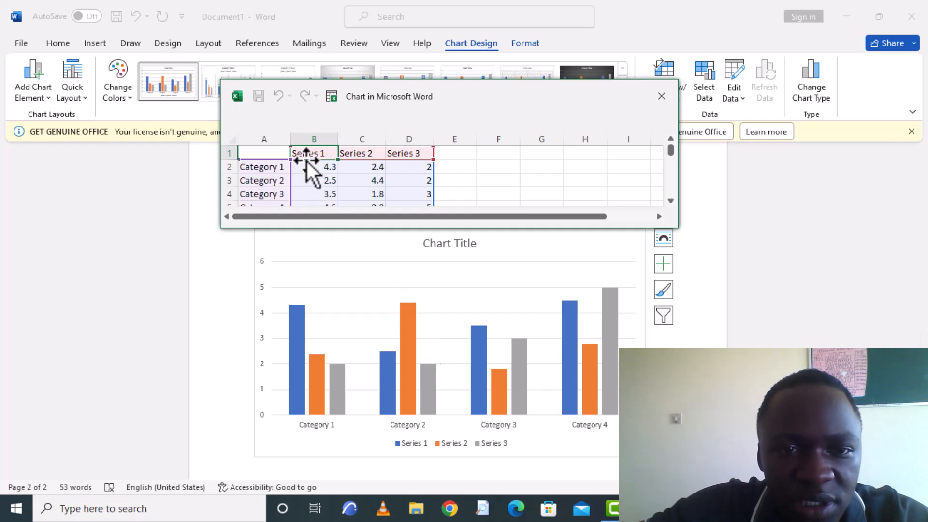
# Step: Move the chart's data sheet away from the stationary table's item names and prices, and enlarge it to show all category rows
pyautogui.click(276, 167)
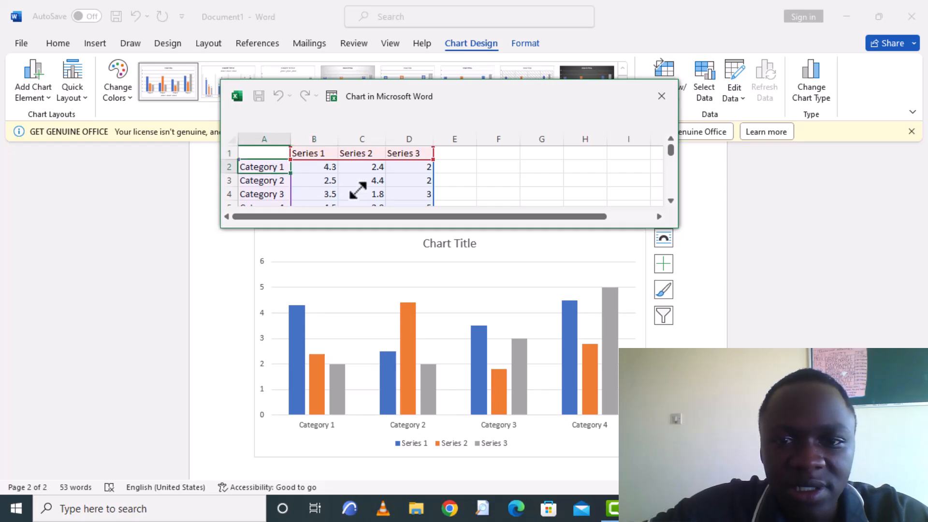
pyautogui.moveTo(475, 88); pyautogui.dragTo(650, 83)
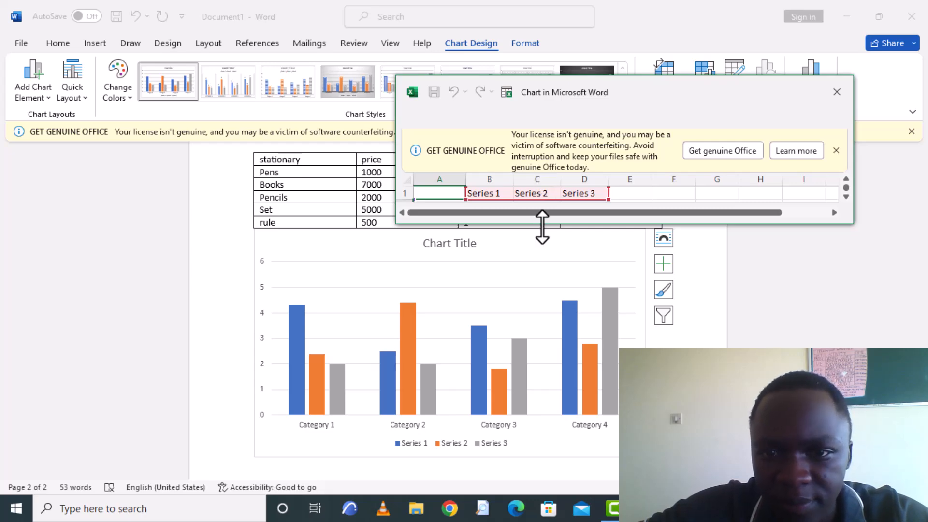
pyautogui.moveTo(542, 228); pyautogui.dragTo(539, 315)
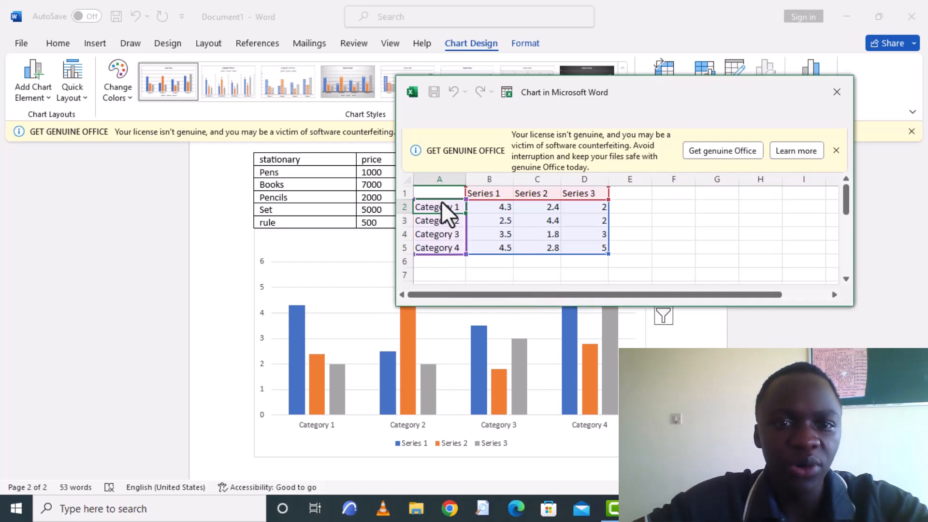
# Step: Clear the contents of the Series 2 and Series 3 columns in the chart's data sheet
pyautogui.click(530, 194)
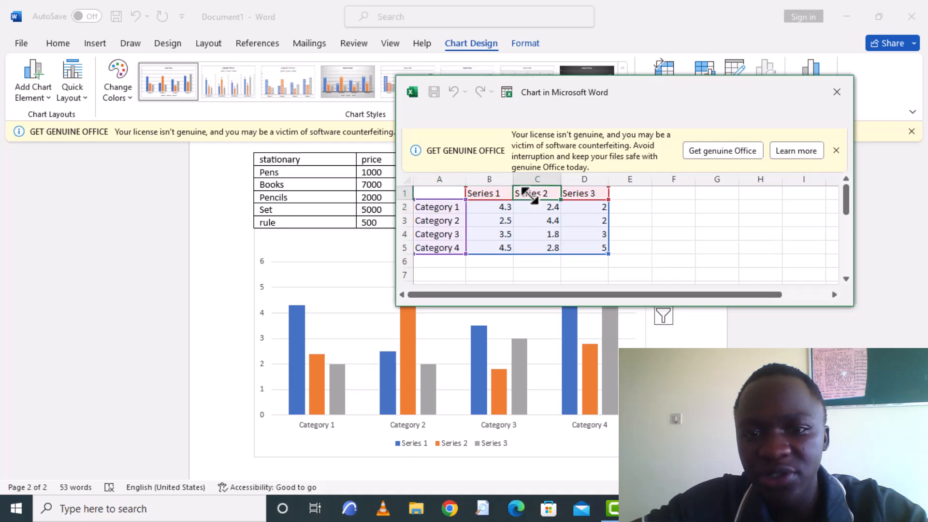
pyautogui.click(533, 183)
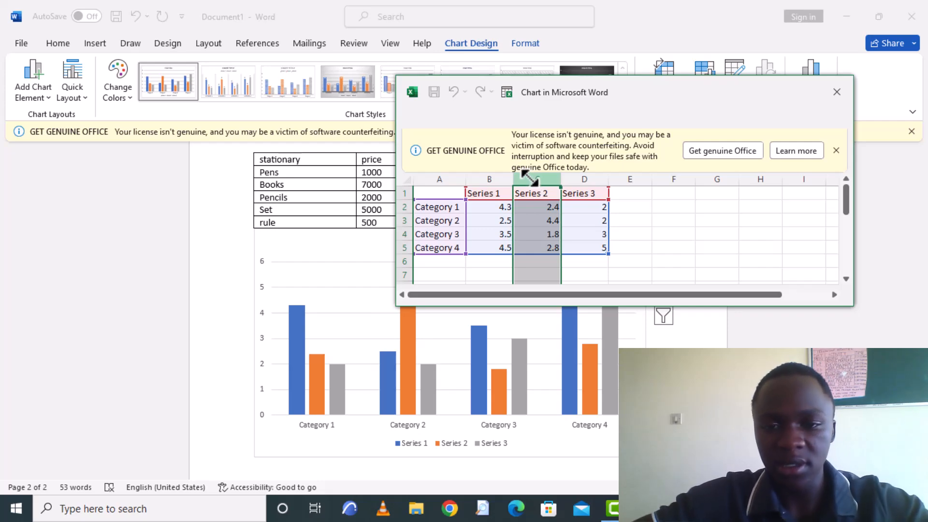
pyautogui.rightClick(532, 182)
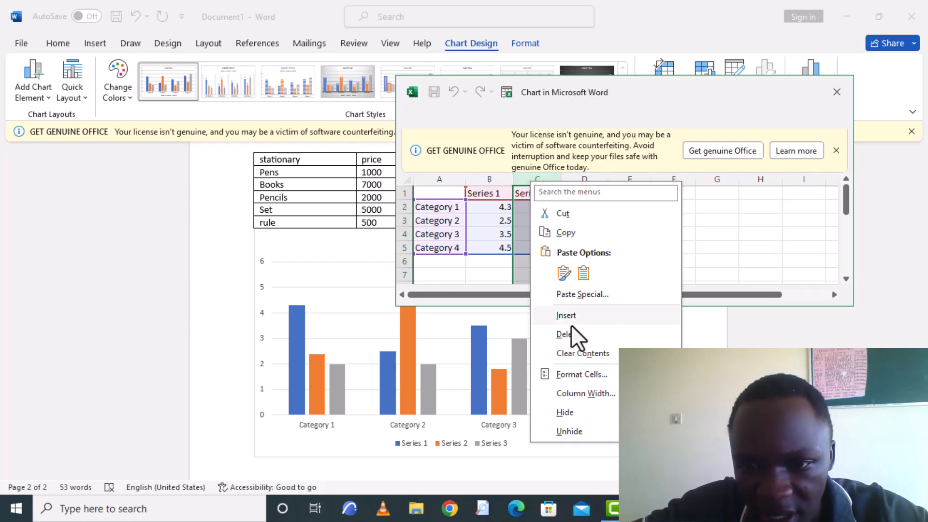
pyautogui.click(576, 354)
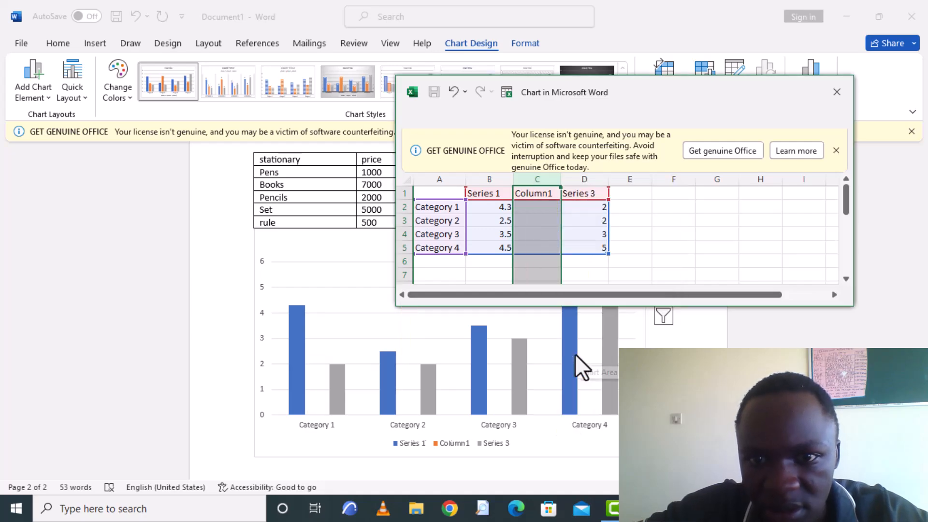
pyautogui.click(593, 193)
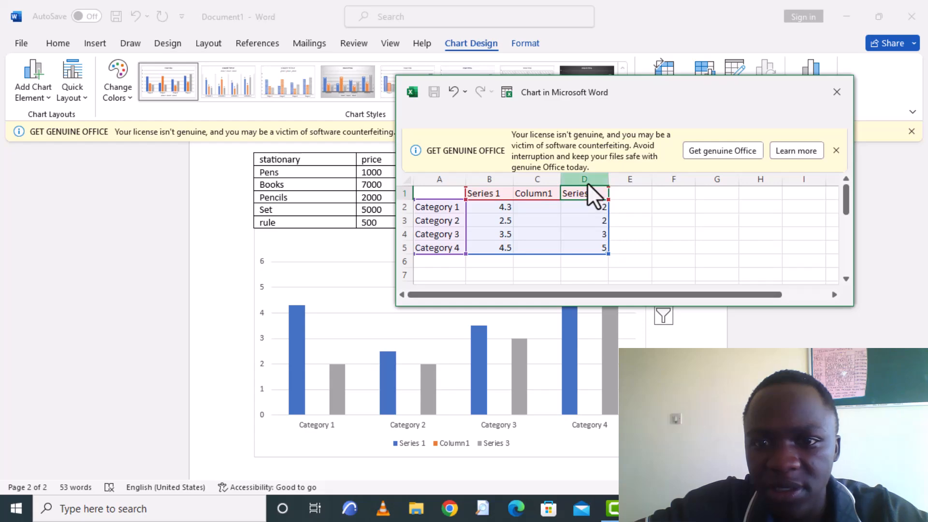
pyautogui.click(587, 182)
pyautogui.rightClick(588, 182)
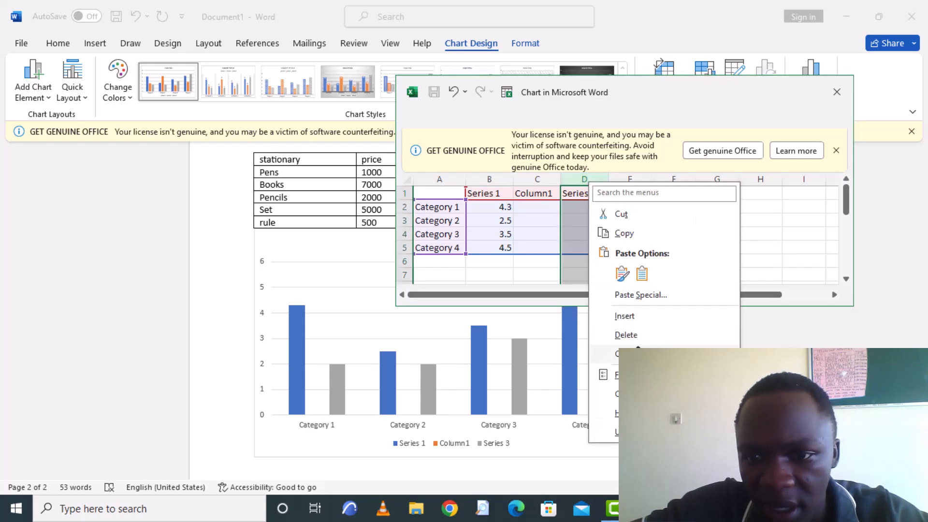
pyautogui.click(648, 353)
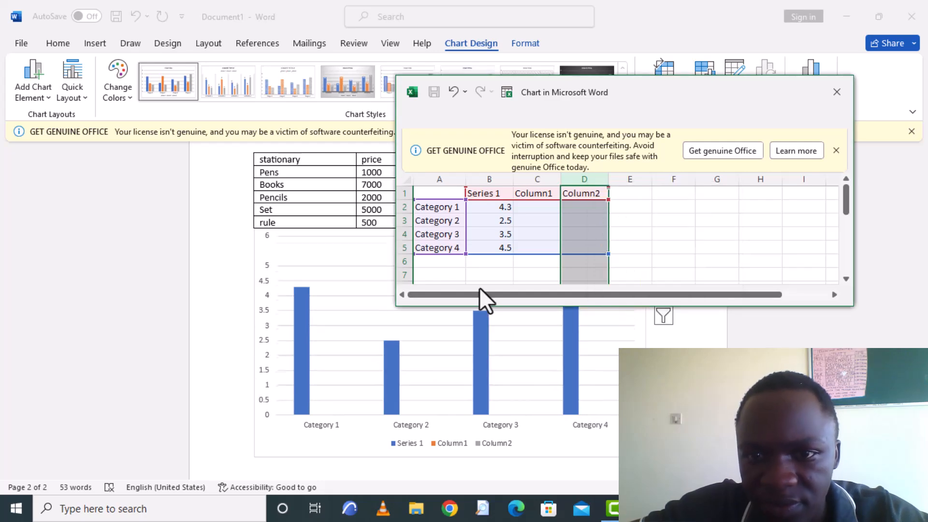
# Step: Rename the four chart categories in the data sheet as pens, books, set and rule
pyautogui.click(448, 205)
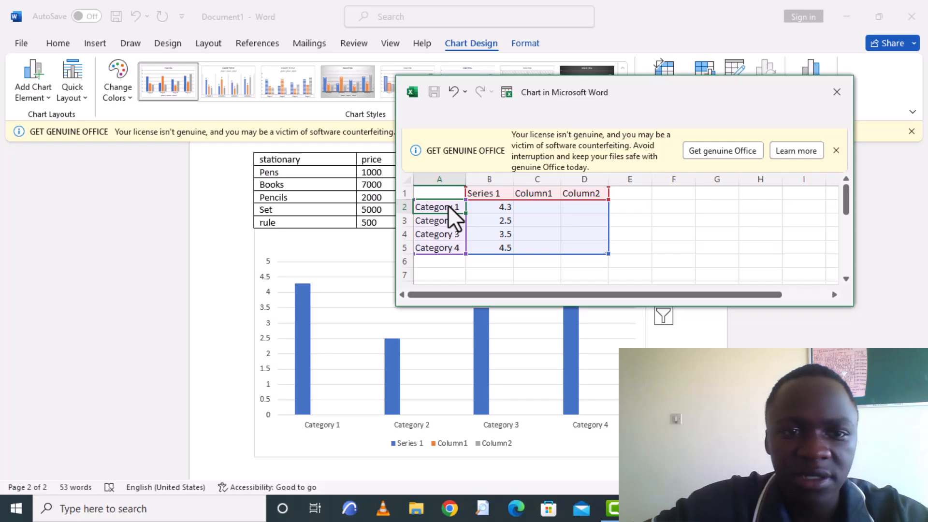
pyautogui.write('pens')
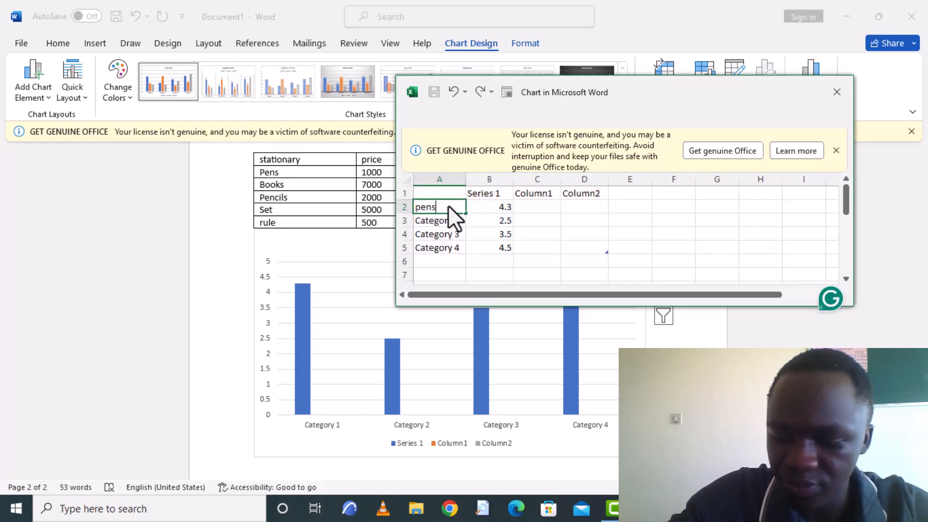
pyautogui.press('Return')
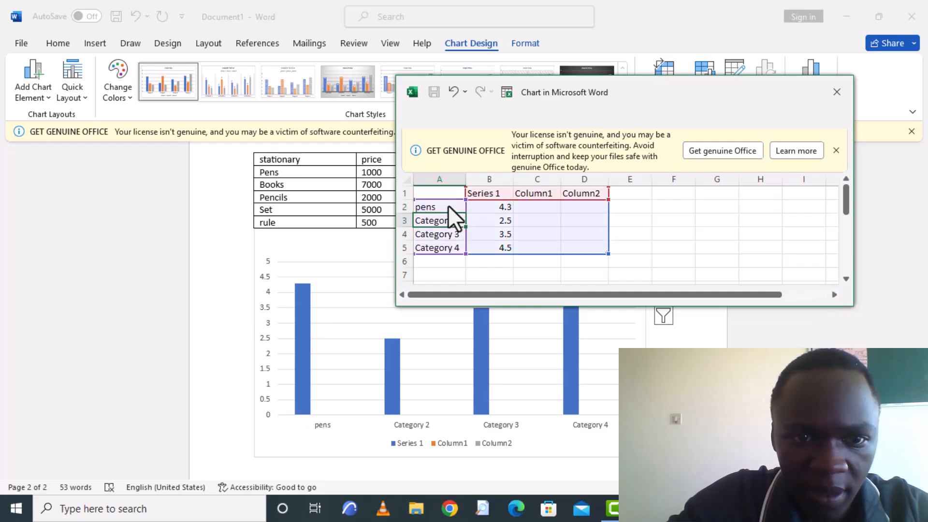
pyautogui.write('book')
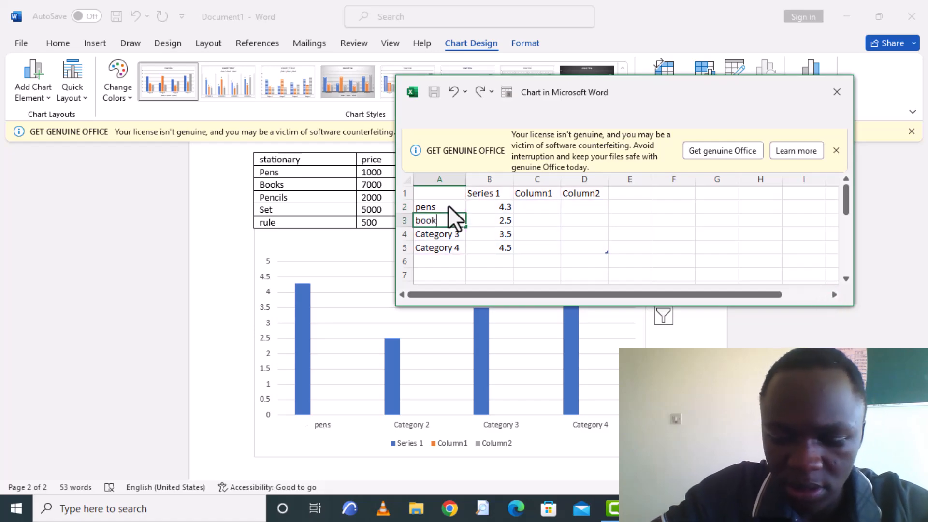
pyautogui.write('s')
pyautogui.press('Return')
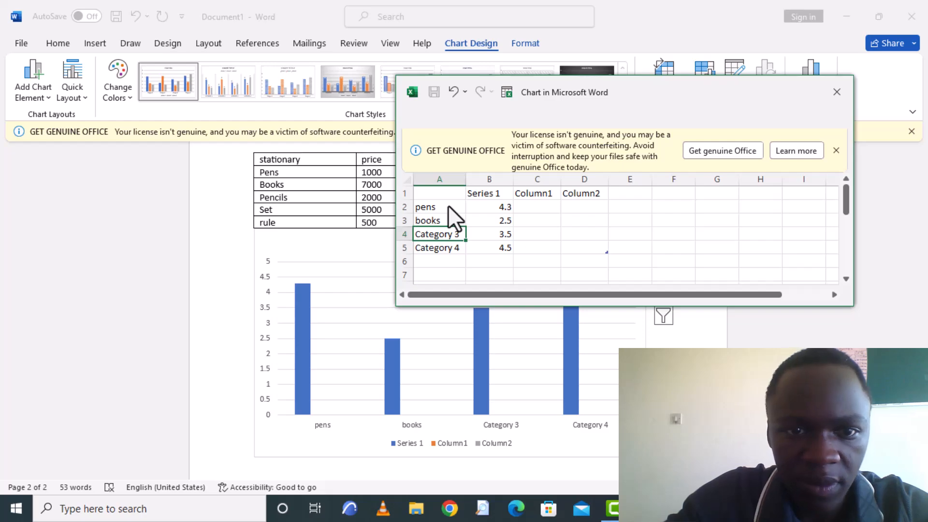
pyautogui.write('set')
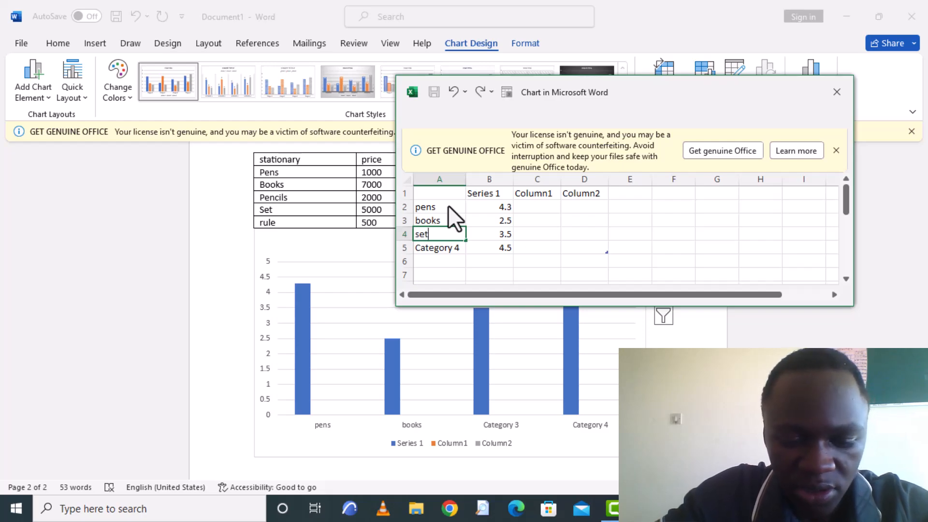
pyautogui.press('Return')
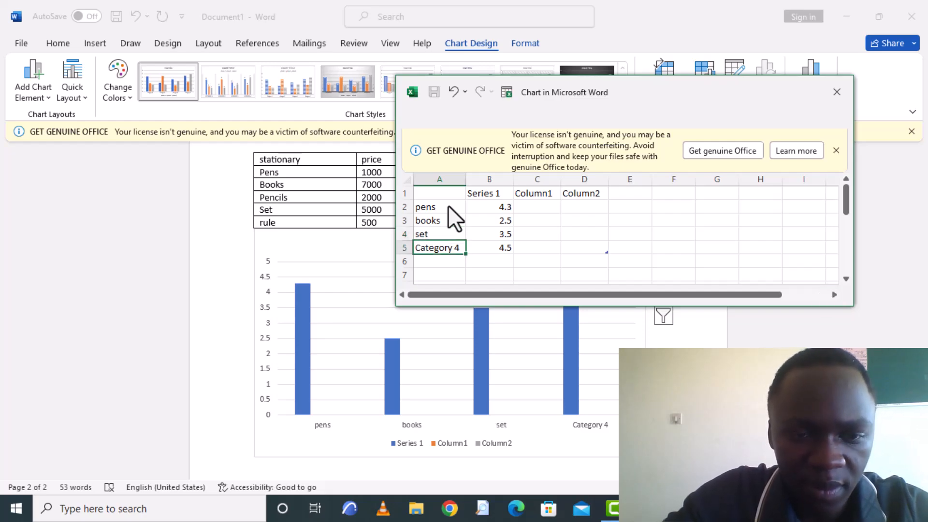
pyautogui.write('rulr')
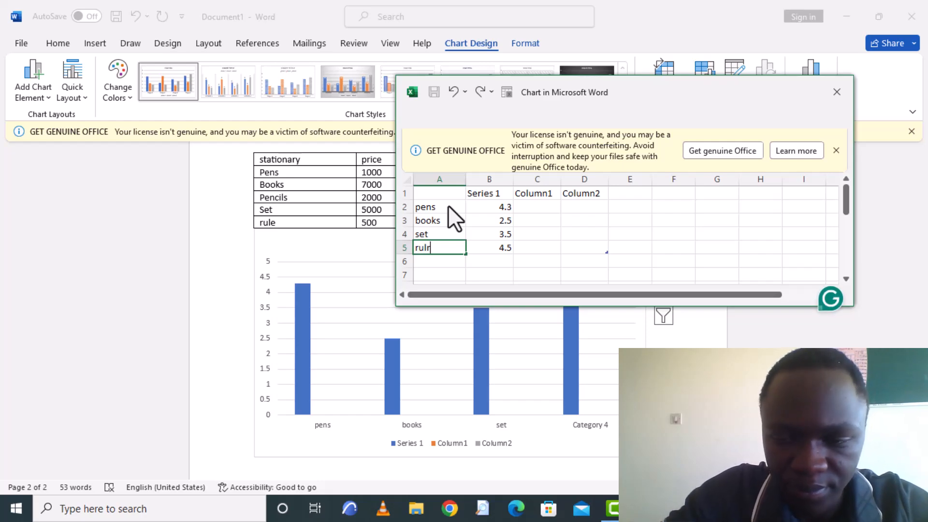
pyautogui.press('BackSpace')
pyautogui.write('e')
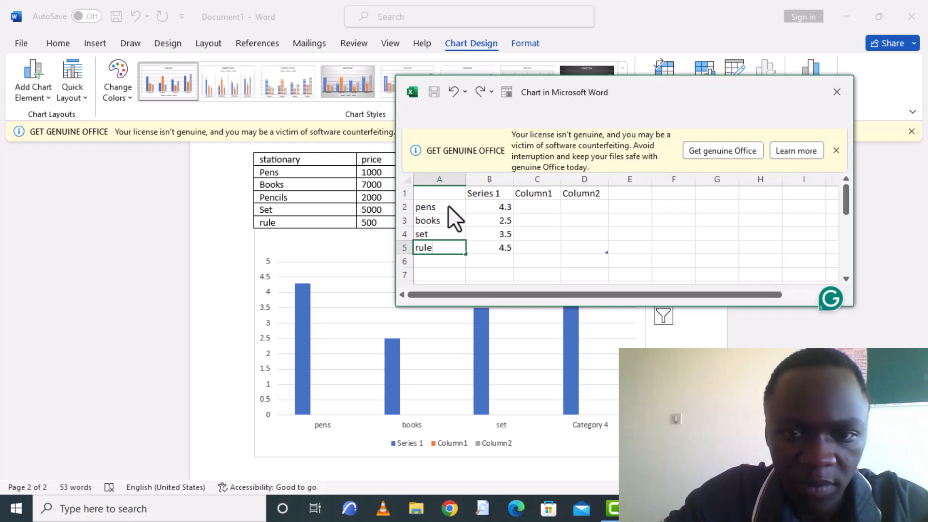
# Step: Set the chart's Series 1 values to 1000 for pens, 7000 for books, 5000 for set and 500 for rule, and close the data sheet
pyautogui.click(495, 246)
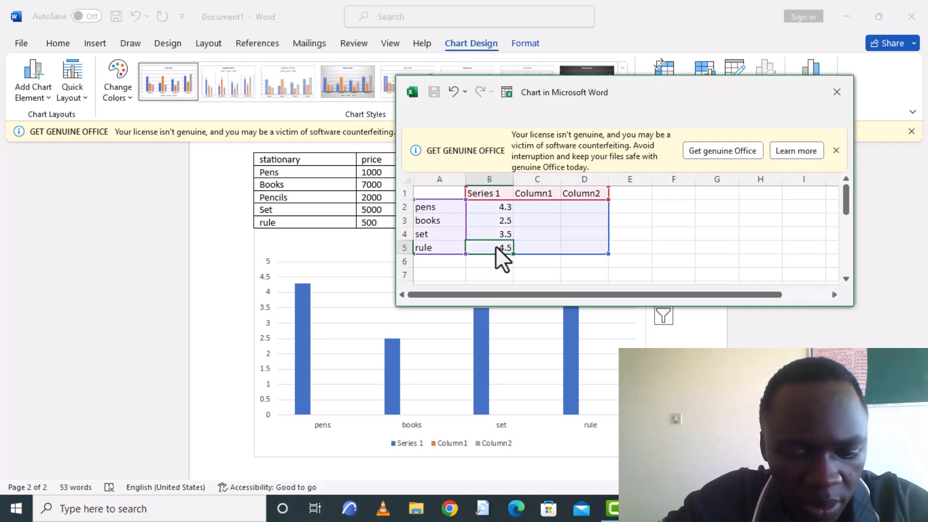
pyautogui.write('500')
pyautogui.press('Up')
pyautogui.write('5')
pyautogui.press('Up')
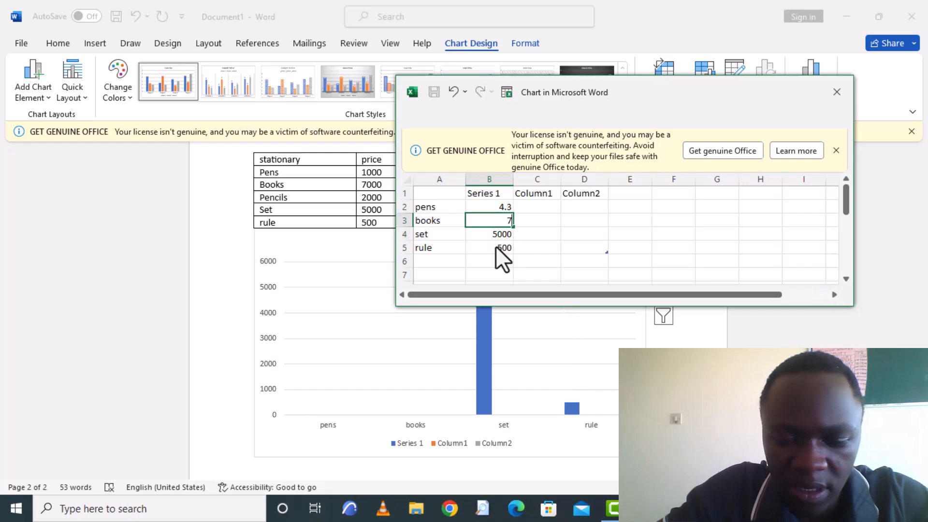
pyautogui.write('7000')
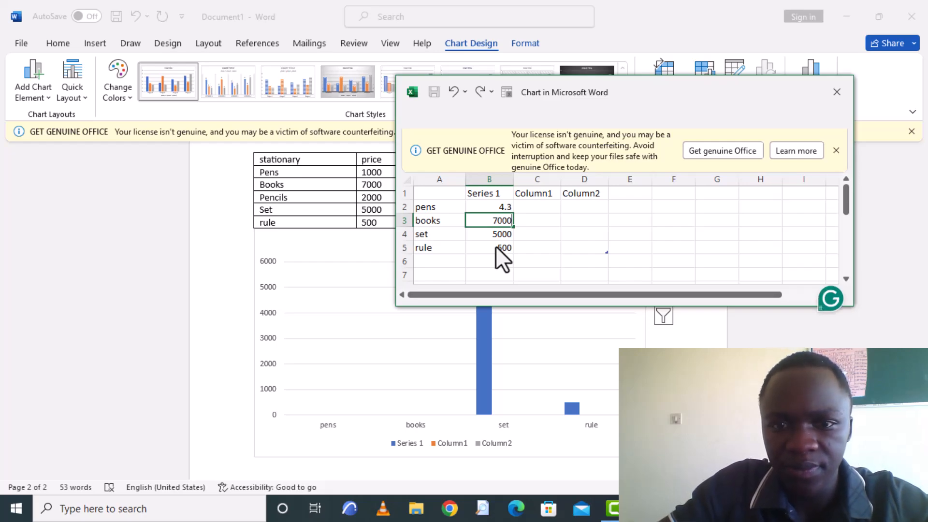
pyautogui.press('Up')
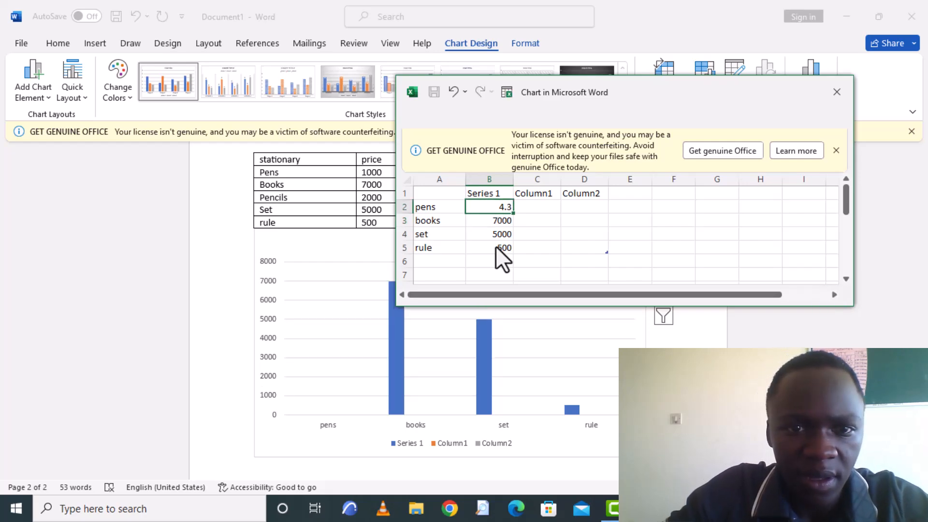
pyautogui.write('1000')
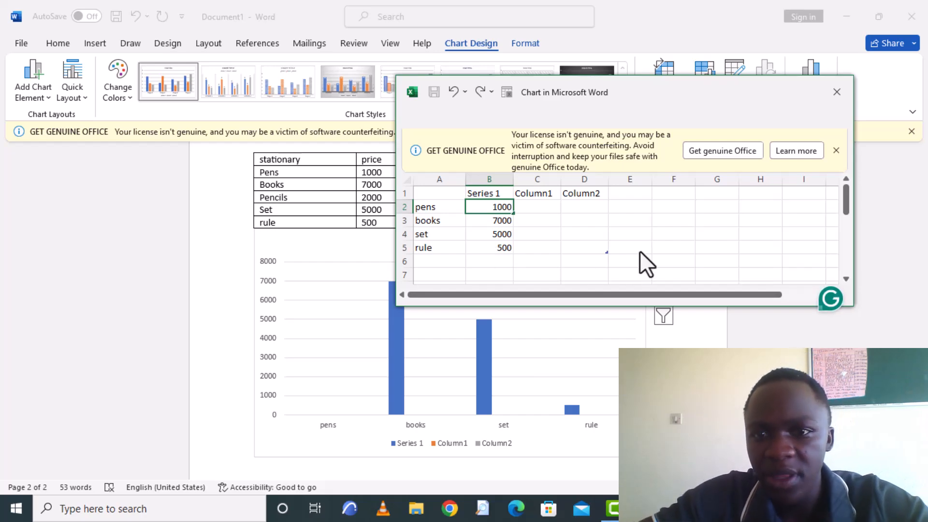
pyautogui.click(836, 92)
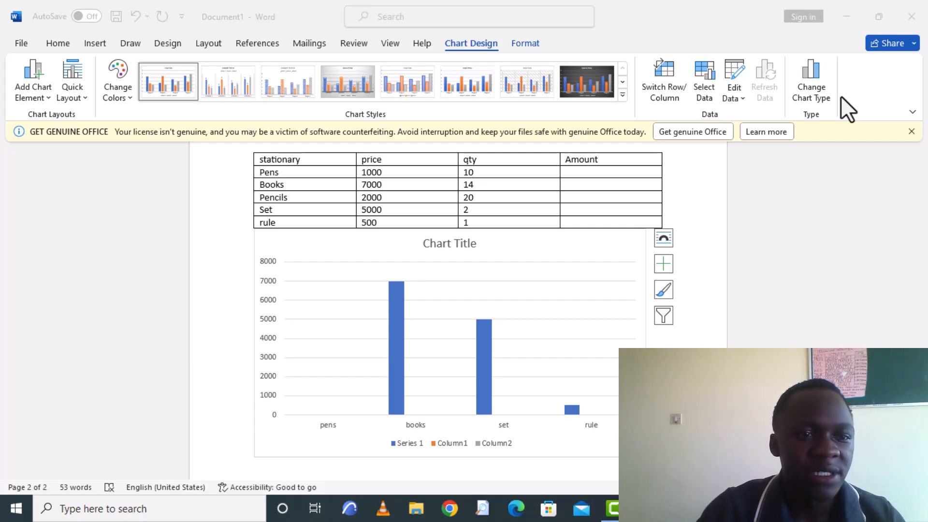
# Step: Try adding a caption with the Figure label below the stationary price chart
pyautogui.click(511, 273)
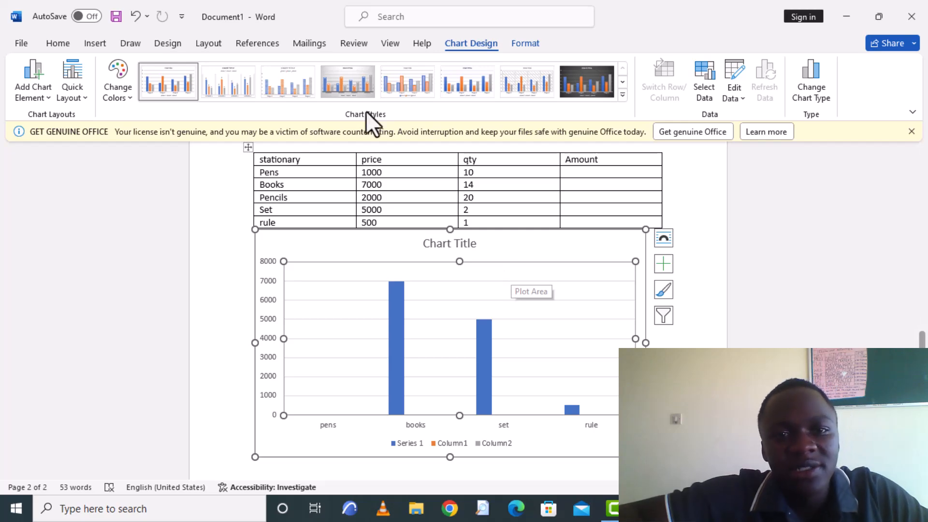
pyautogui.click(262, 46)
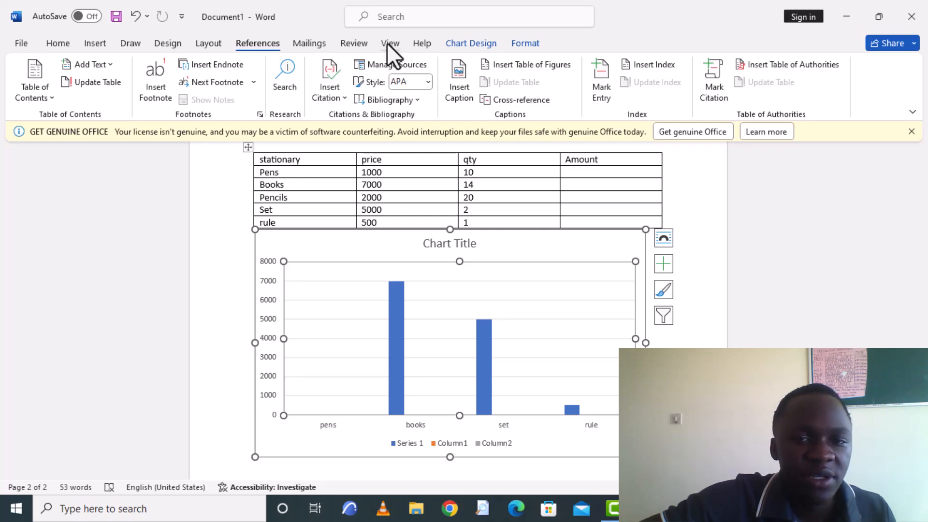
pyautogui.click(463, 79)
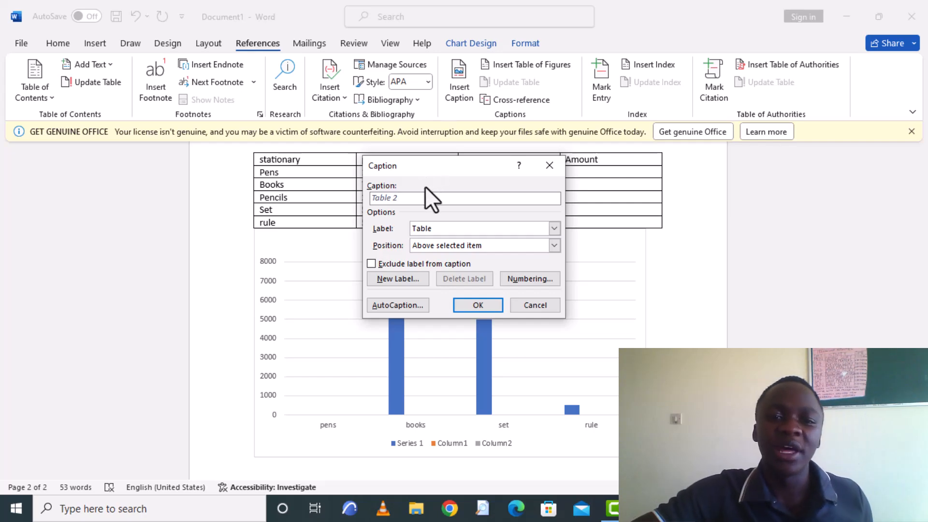
pyautogui.click(444, 226)
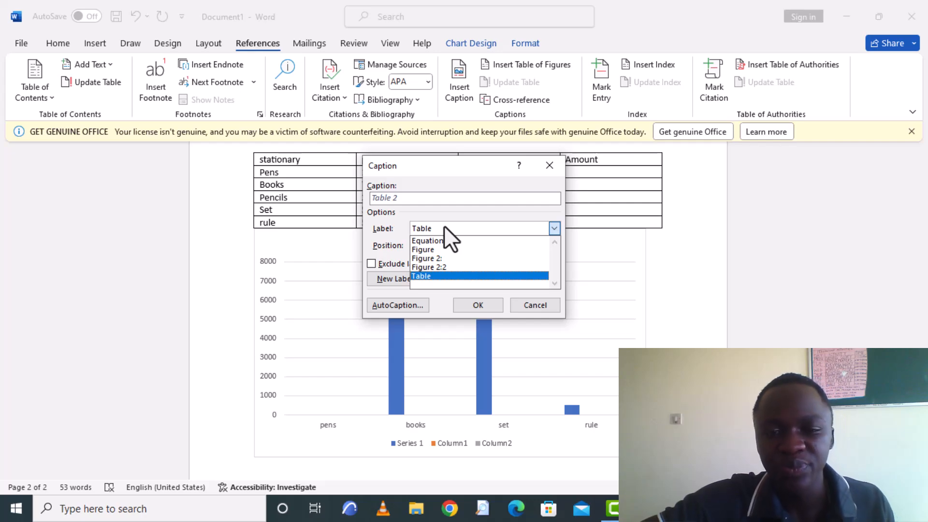
pyautogui.click(431, 249)
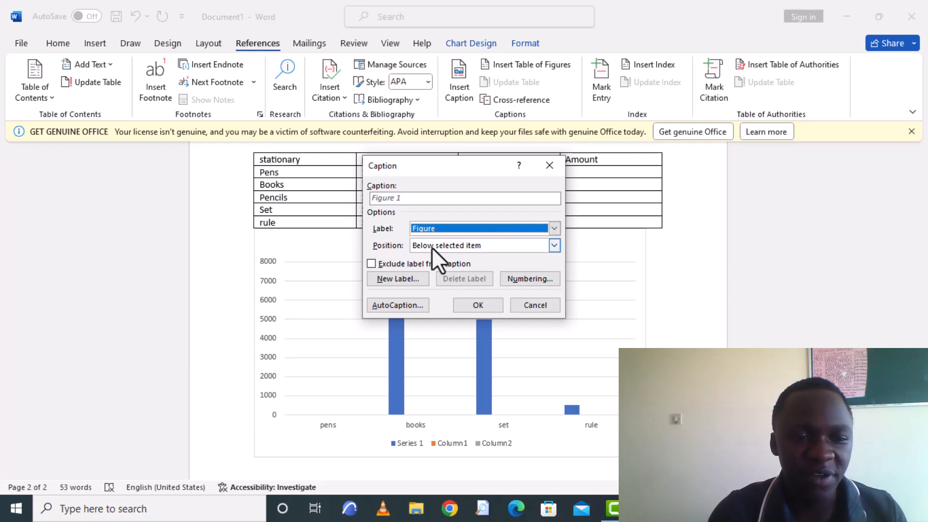
pyautogui.click(480, 300)
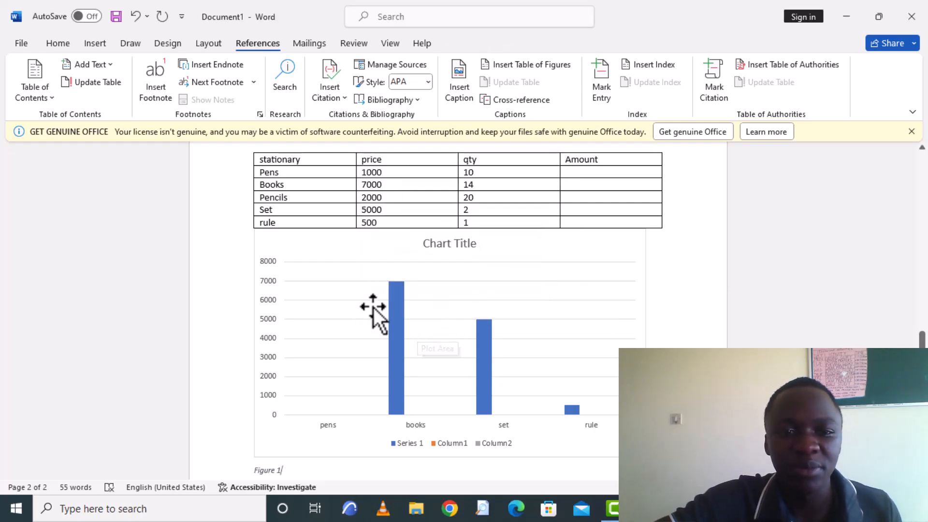
pyautogui.scroll(-6, 373, 308)
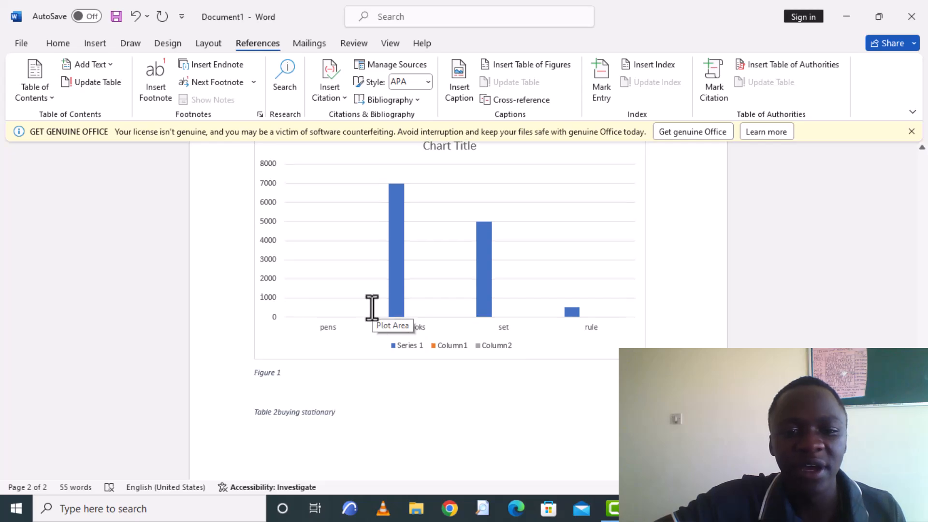
pyautogui.scroll(8, 373, 308)
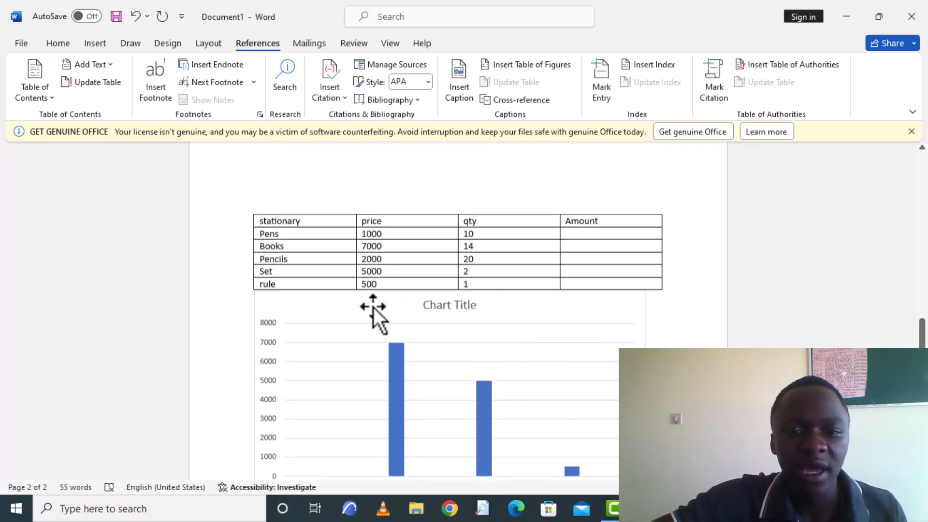
pyautogui.scroll(-8, 373, 308)
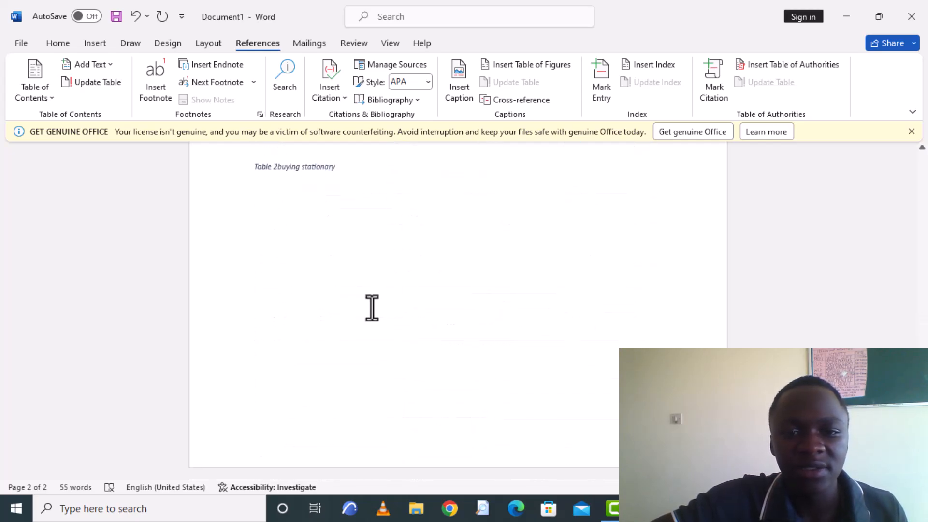
pyautogui.click(274, 277)
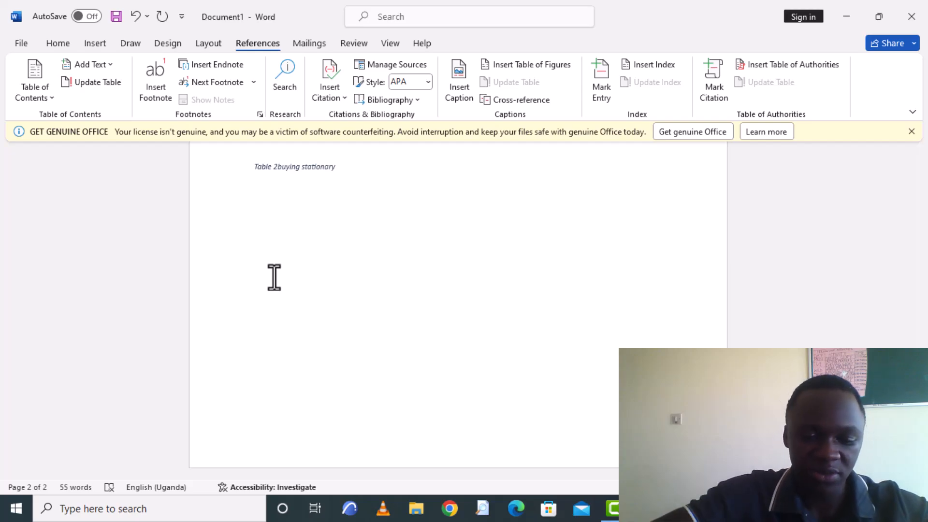
pyautogui.scroll(8, 275, 278)
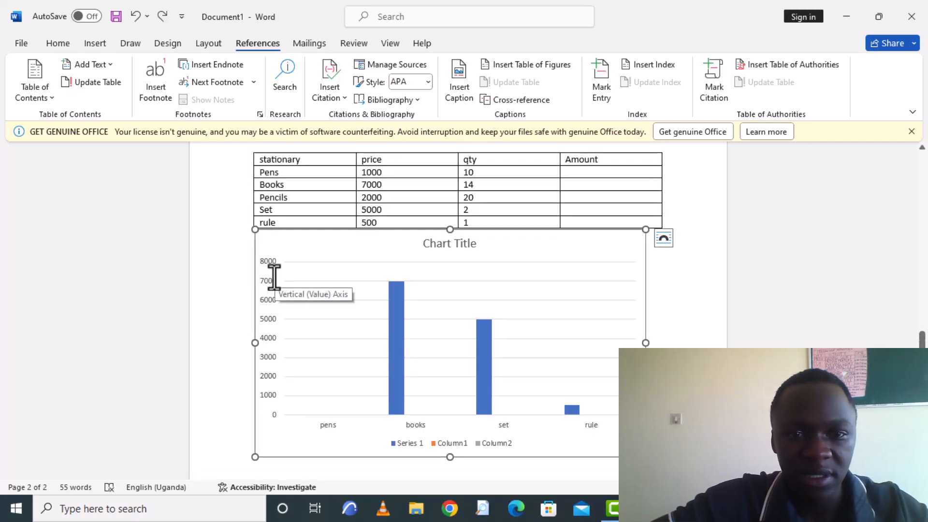
# Step: Insert a Figure 1 caption below the column chart and add the text "chart b1" to it
pyautogui.click(438, 291)
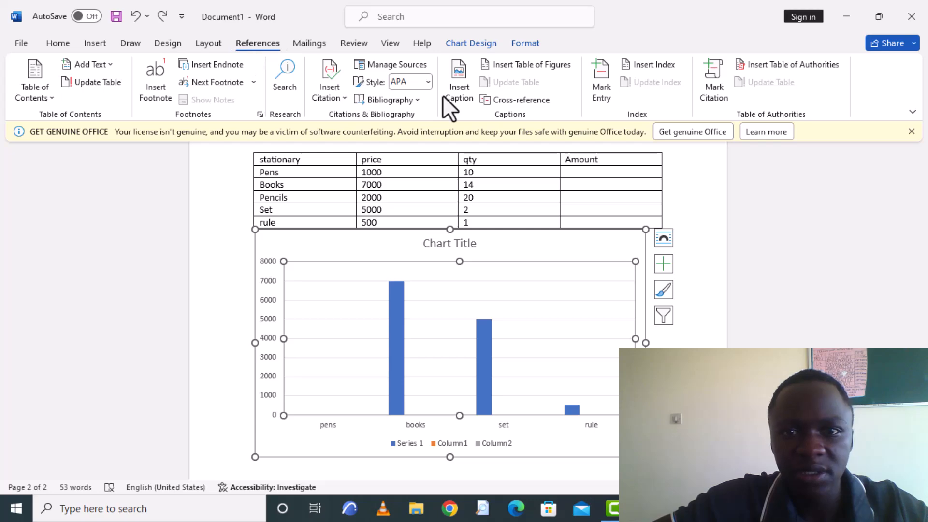
pyautogui.click(457, 86)
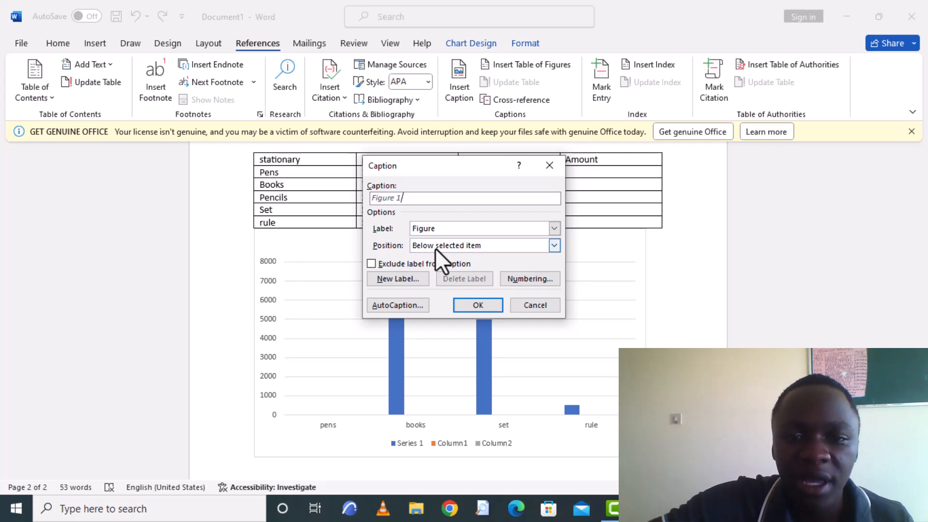
pyautogui.click(486, 305)
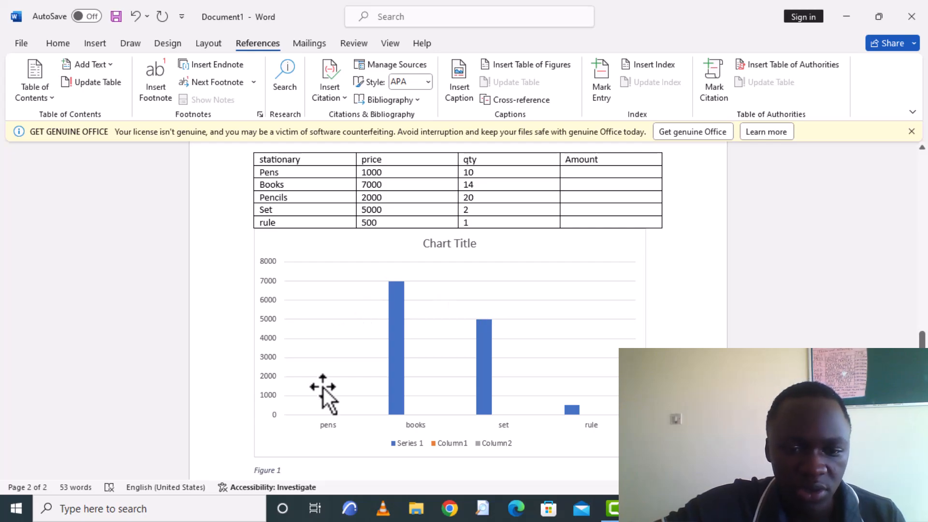
pyautogui.scroll(-5, 323, 387)
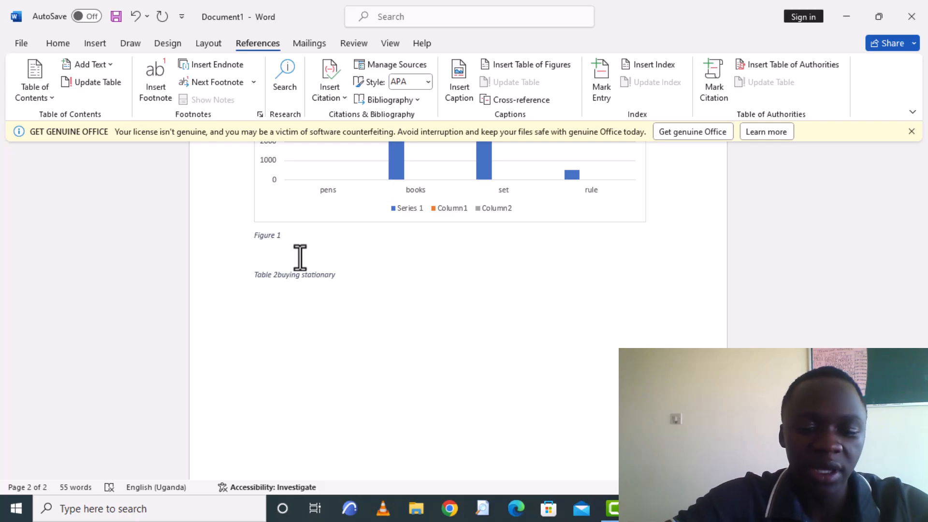
pyautogui.write('cha')
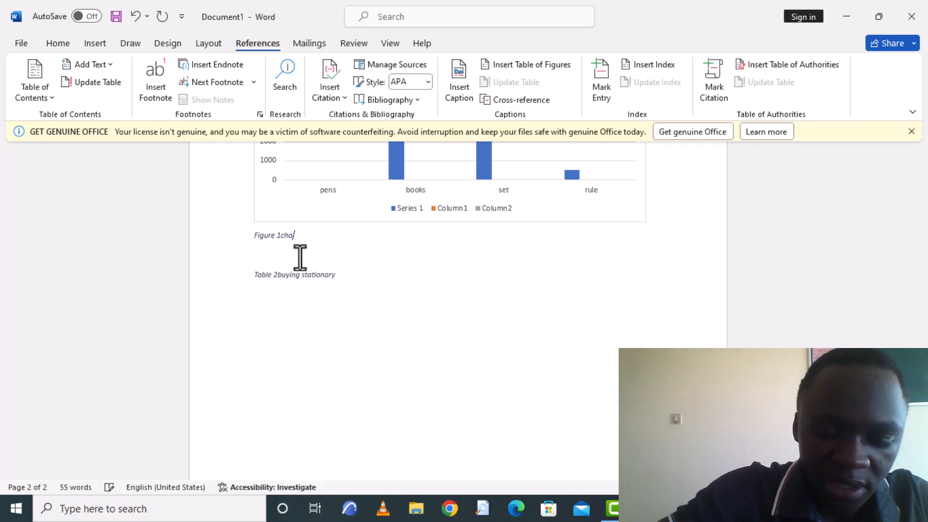
pyautogui.write('rt b1')
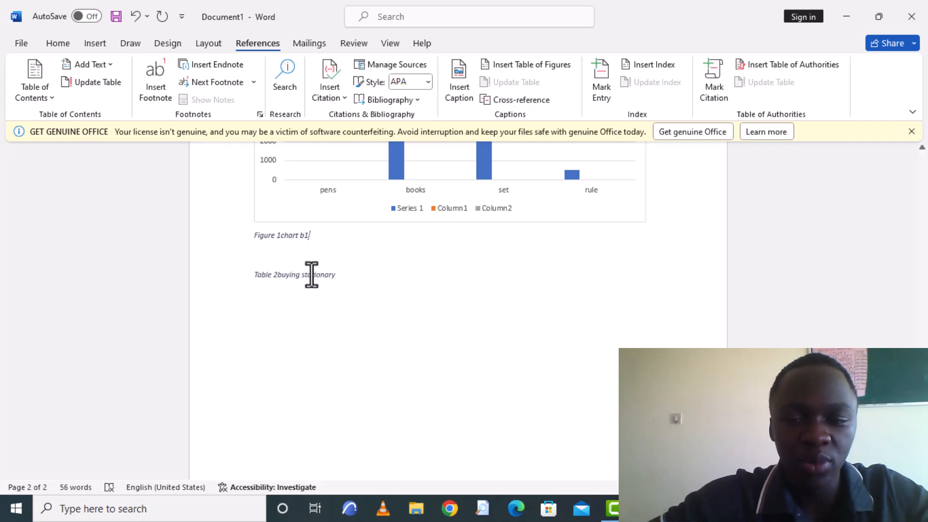
# Step: Insert a table of figures under the Table 2 caption, using the caption label Figure
pyautogui.click(441, 303)
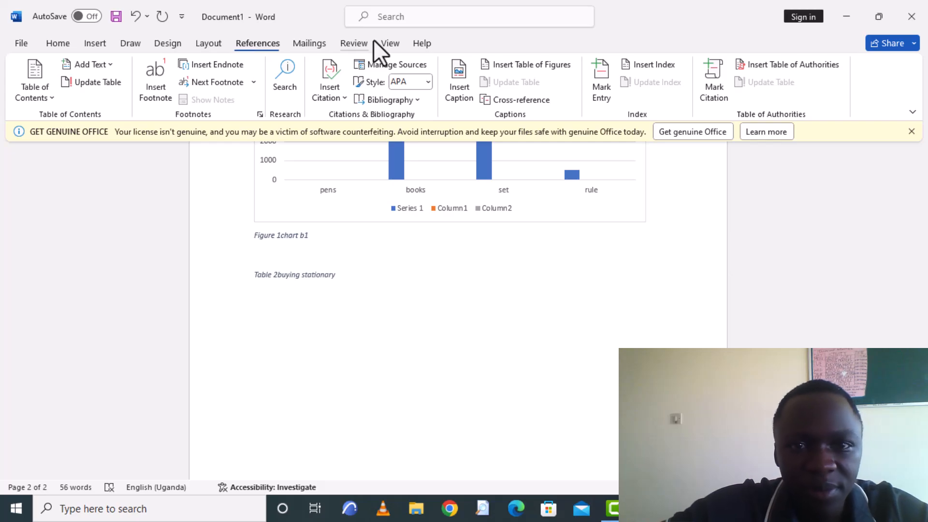
pyautogui.click(509, 63)
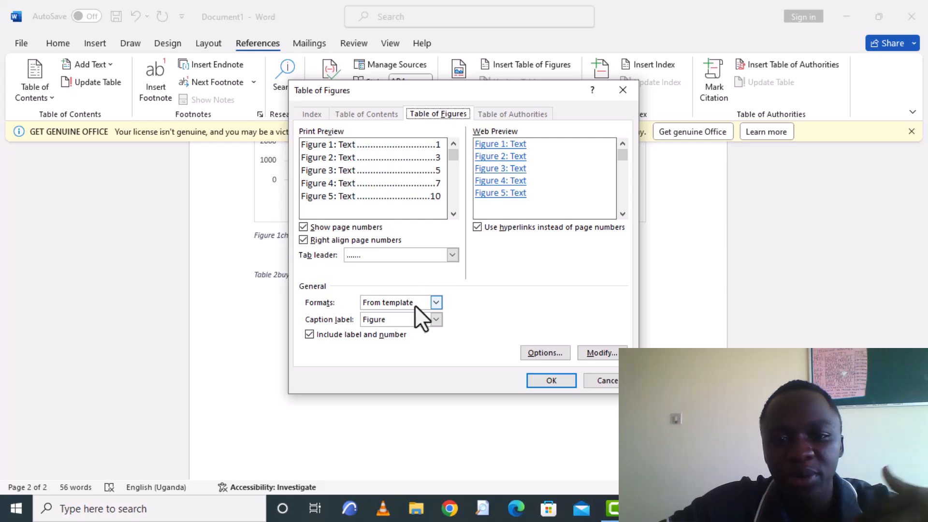
pyautogui.click(437, 319)
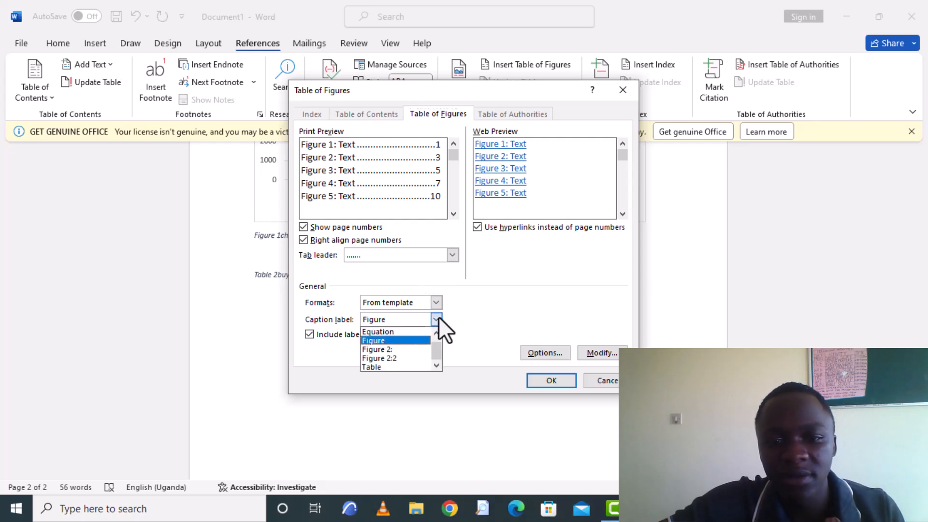
pyautogui.click(400, 340)
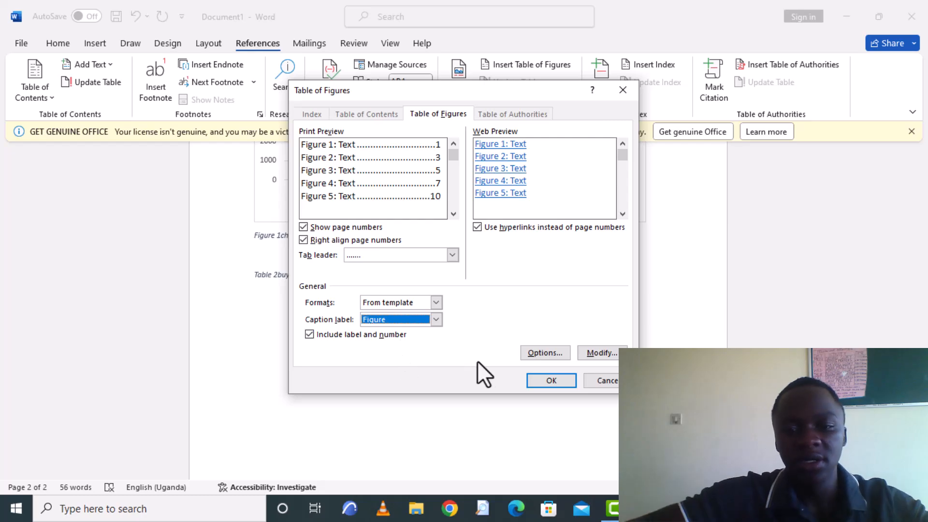
pyautogui.click(541, 384)
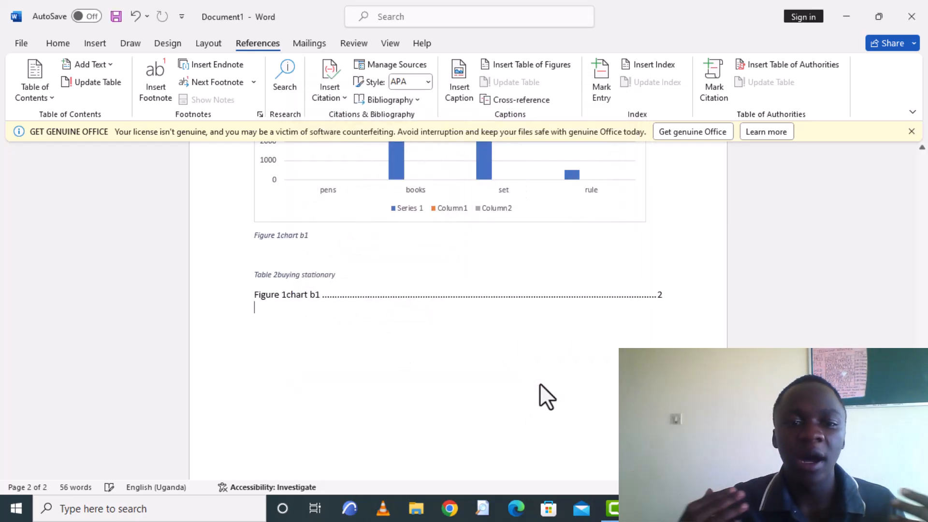